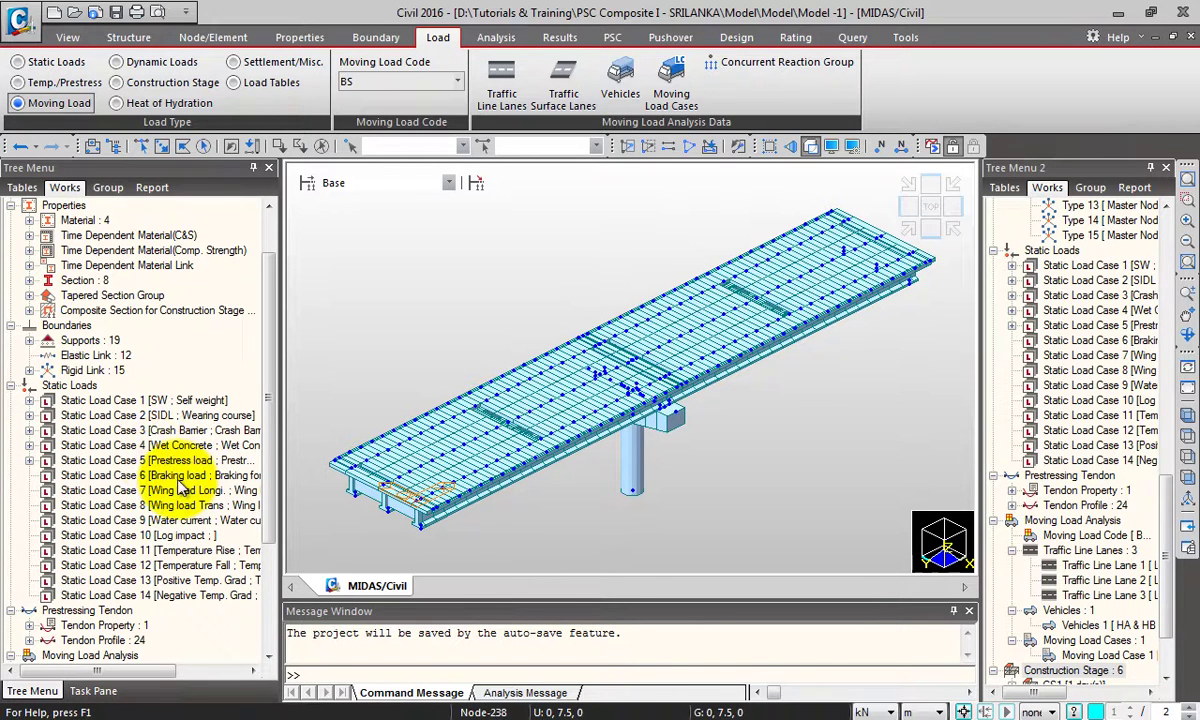
- Open the Element Beam Loads input under Static Loads with Braking load as the load case
left_click(55, 63)
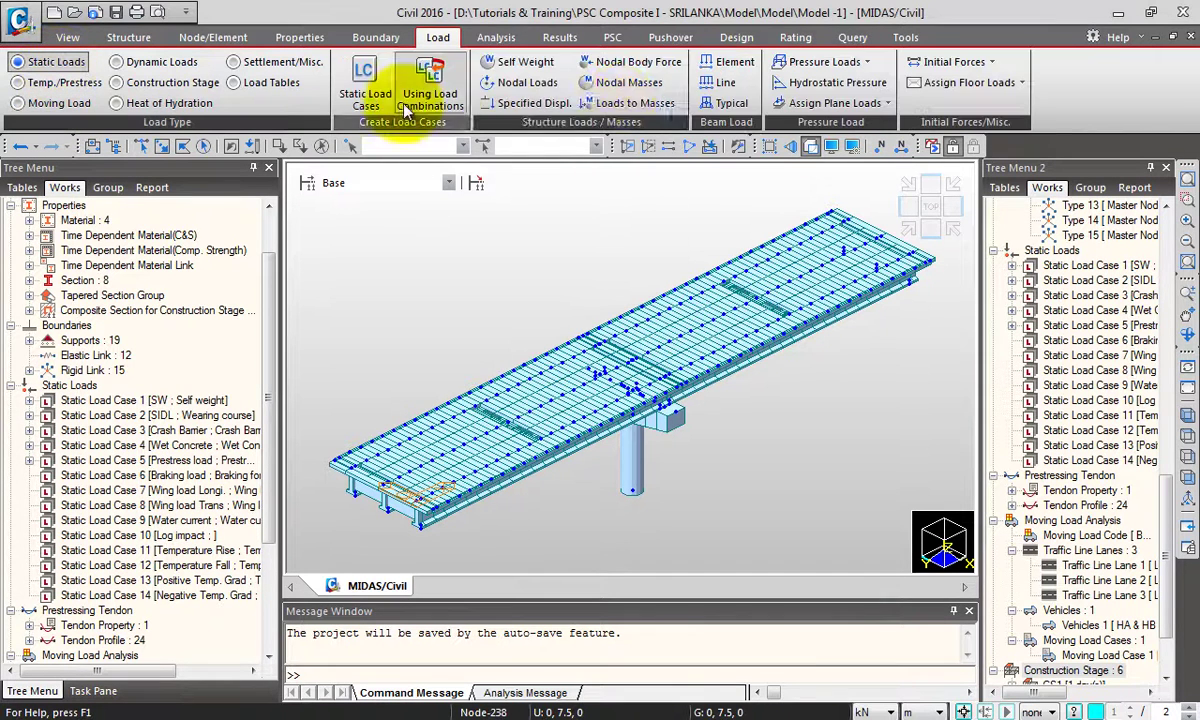
left_click(735, 63)
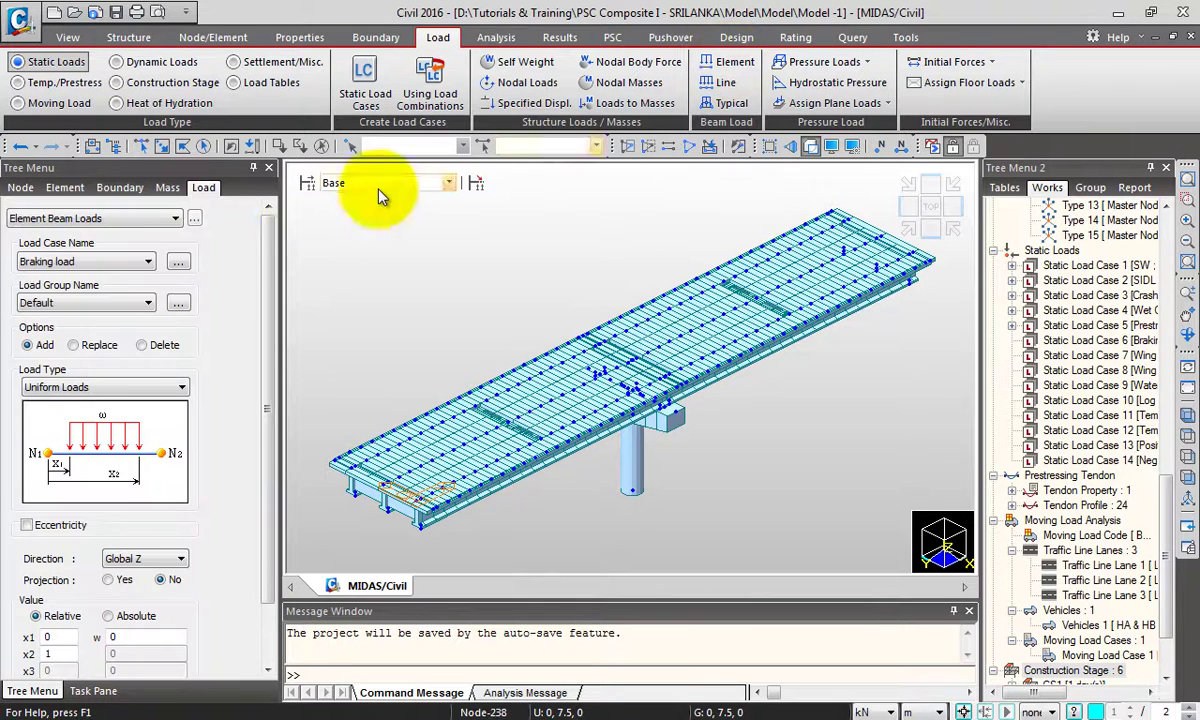
left_click(130, 261)
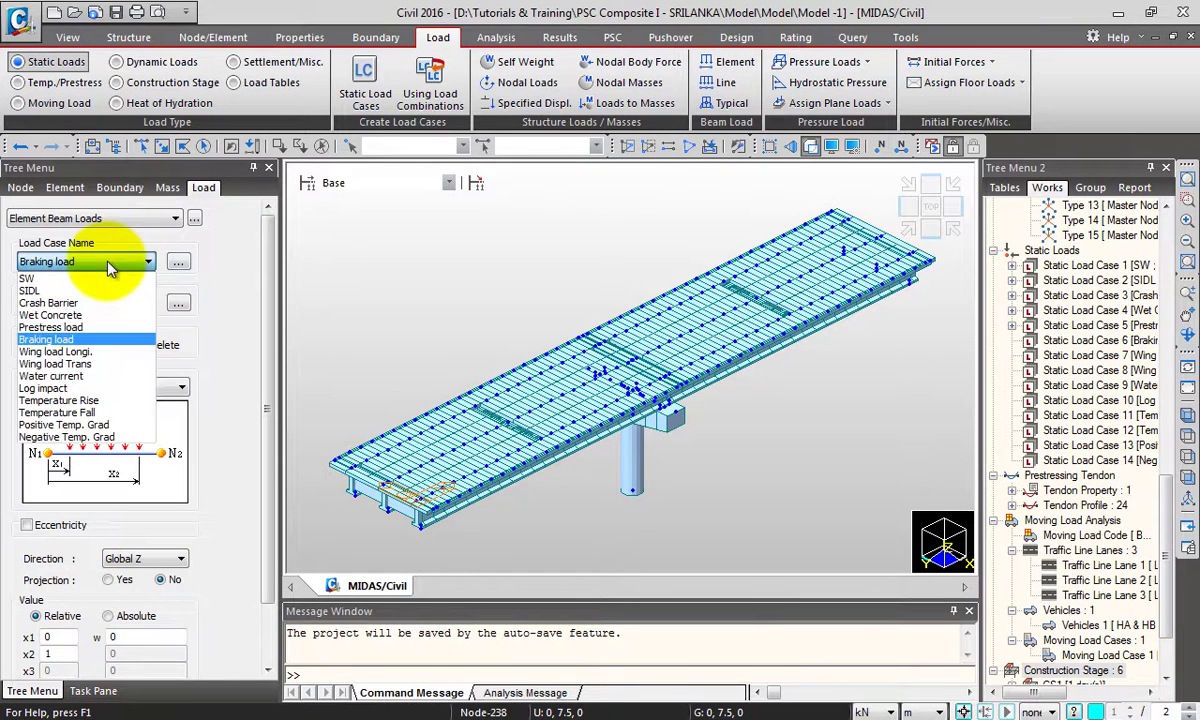
left_click(86, 341)
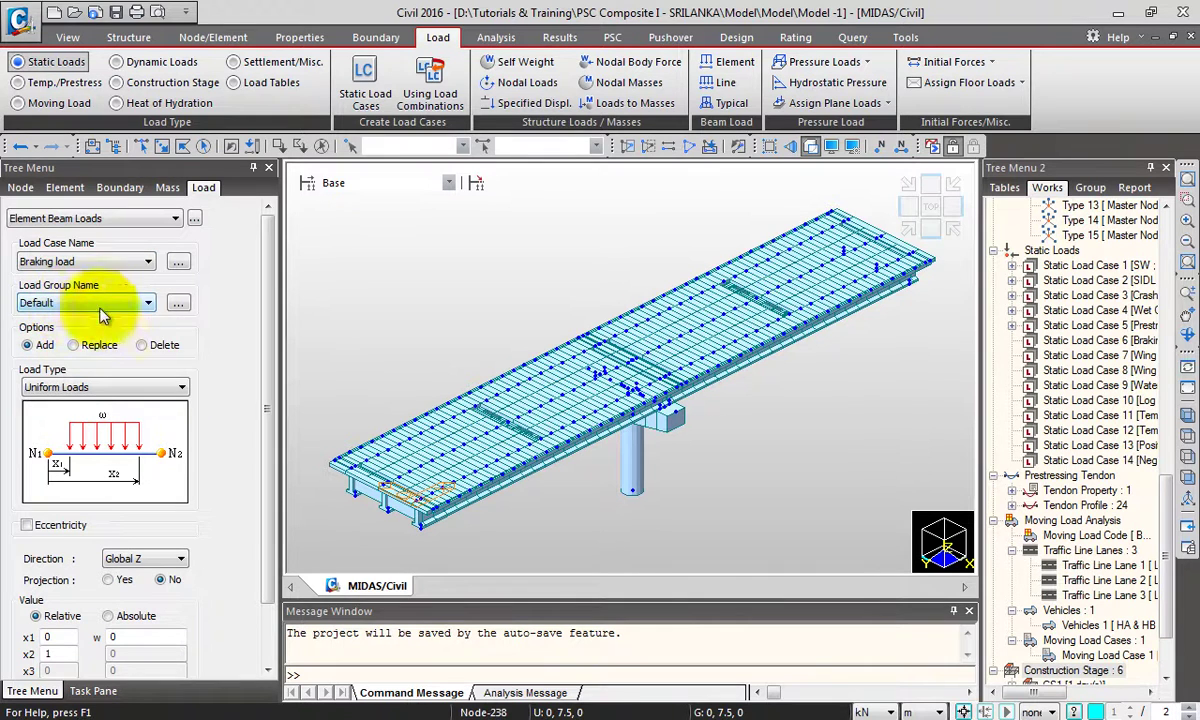
scroll(248, 232, "down", 1)
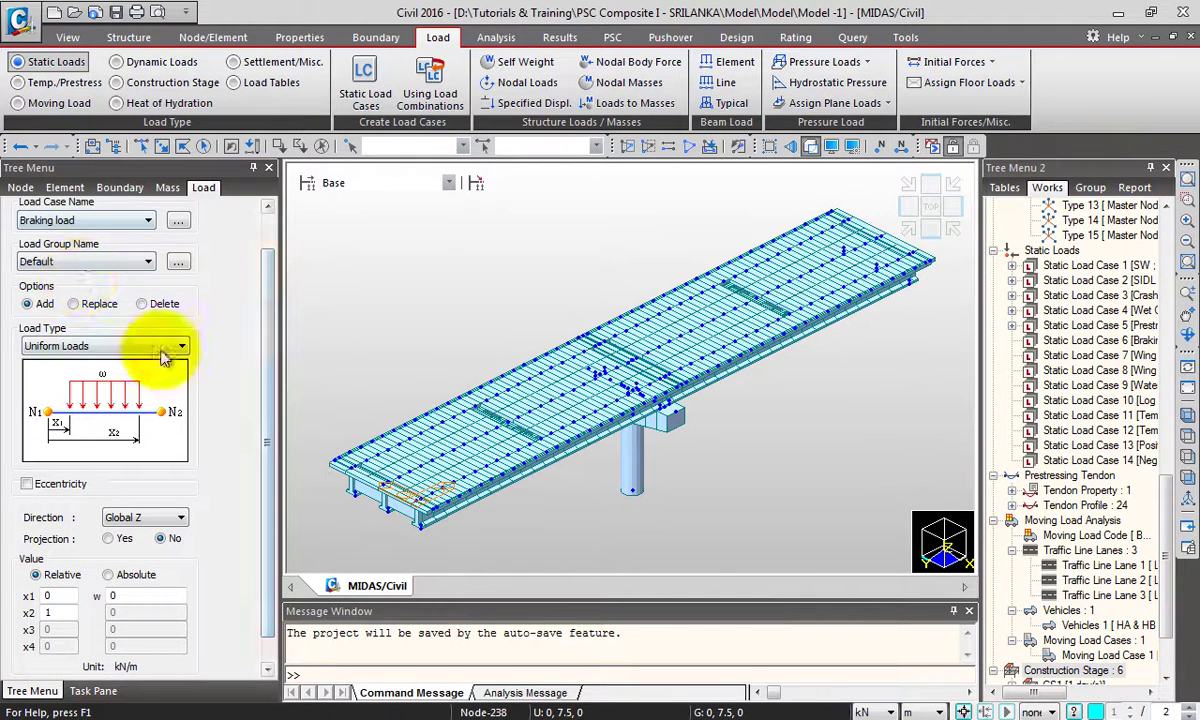
scroll(268, 281, "down", 1)
scroll(268, 281, "up", 3)
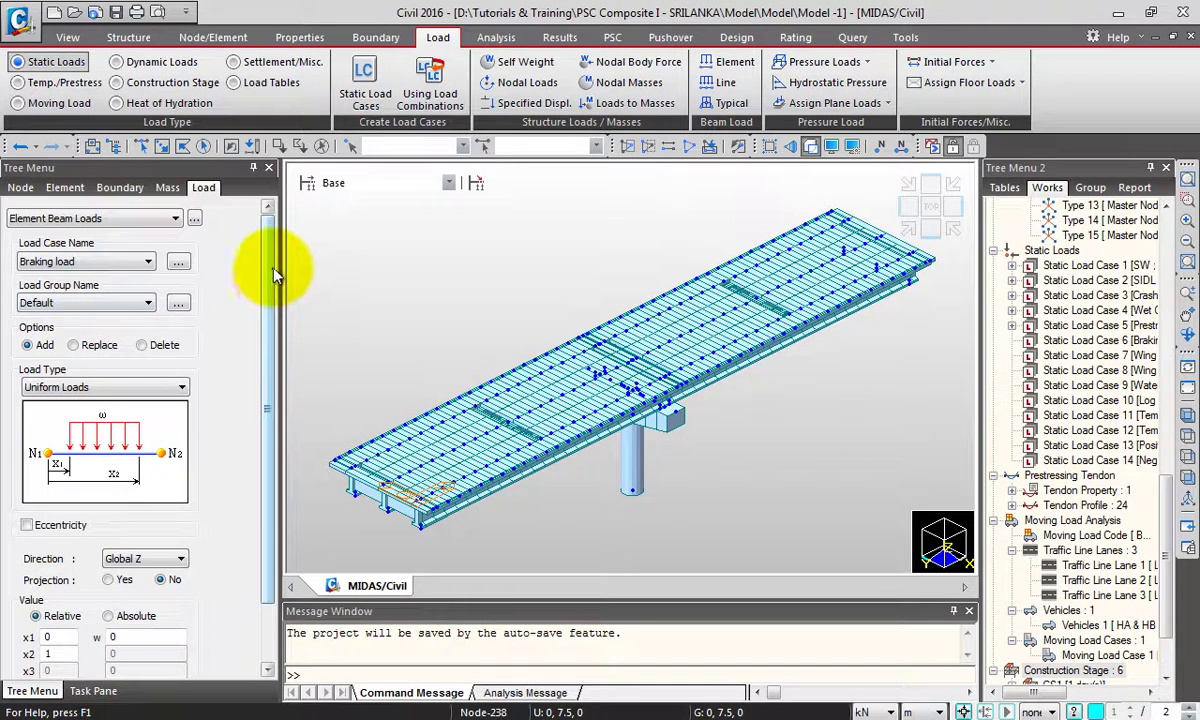
- Make the braking load a uniform 4.5 kN/m load acting along Global X
left_click_drag(268, 254, 134, 316)
left_click(60, 317)
left_click(80, 316)
left_click(166, 489)
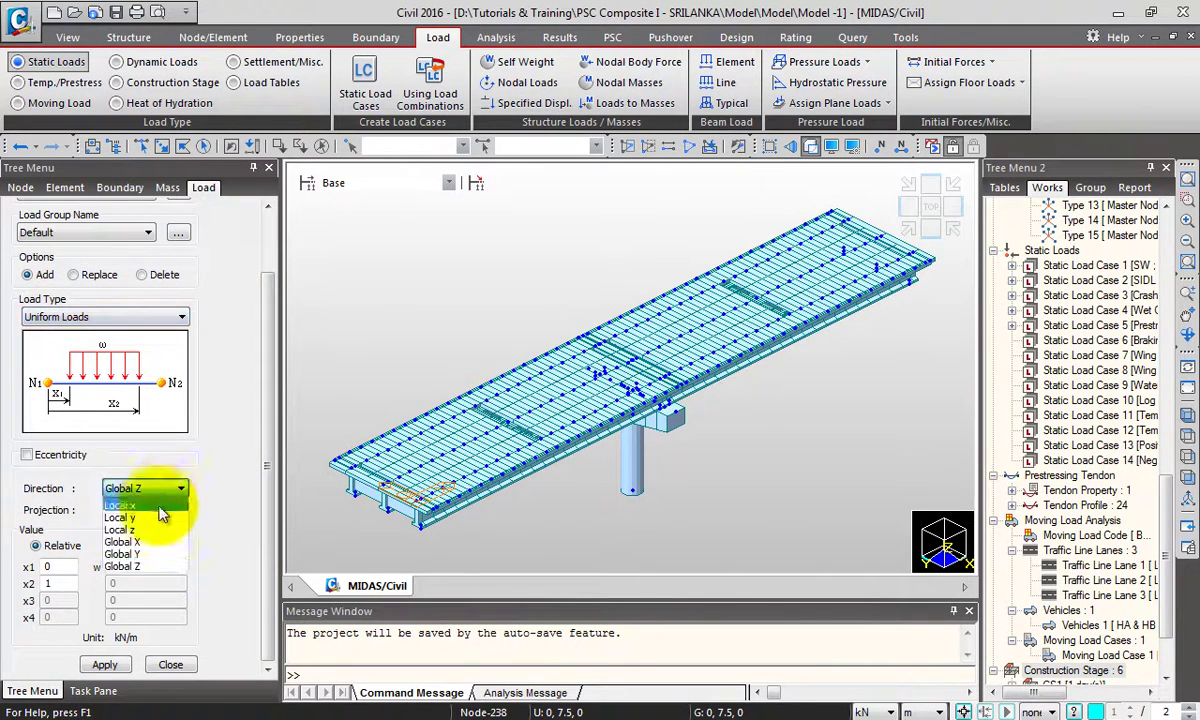
left_click(155, 544)
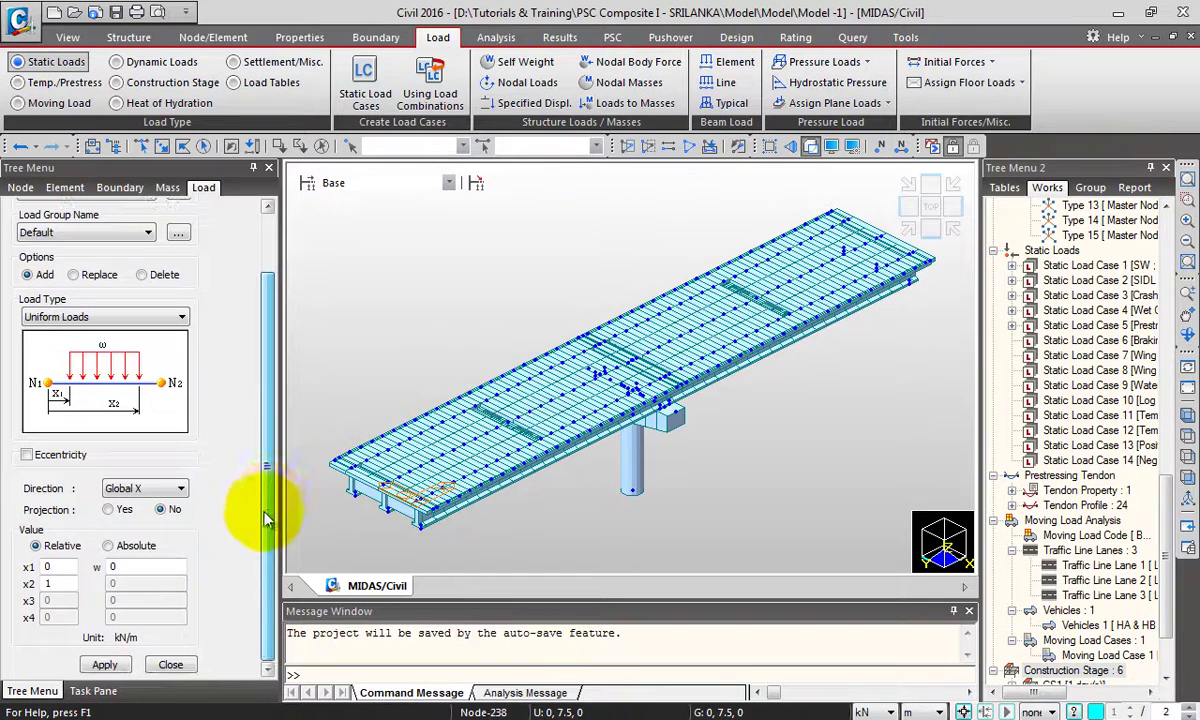
left_click(133, 566)
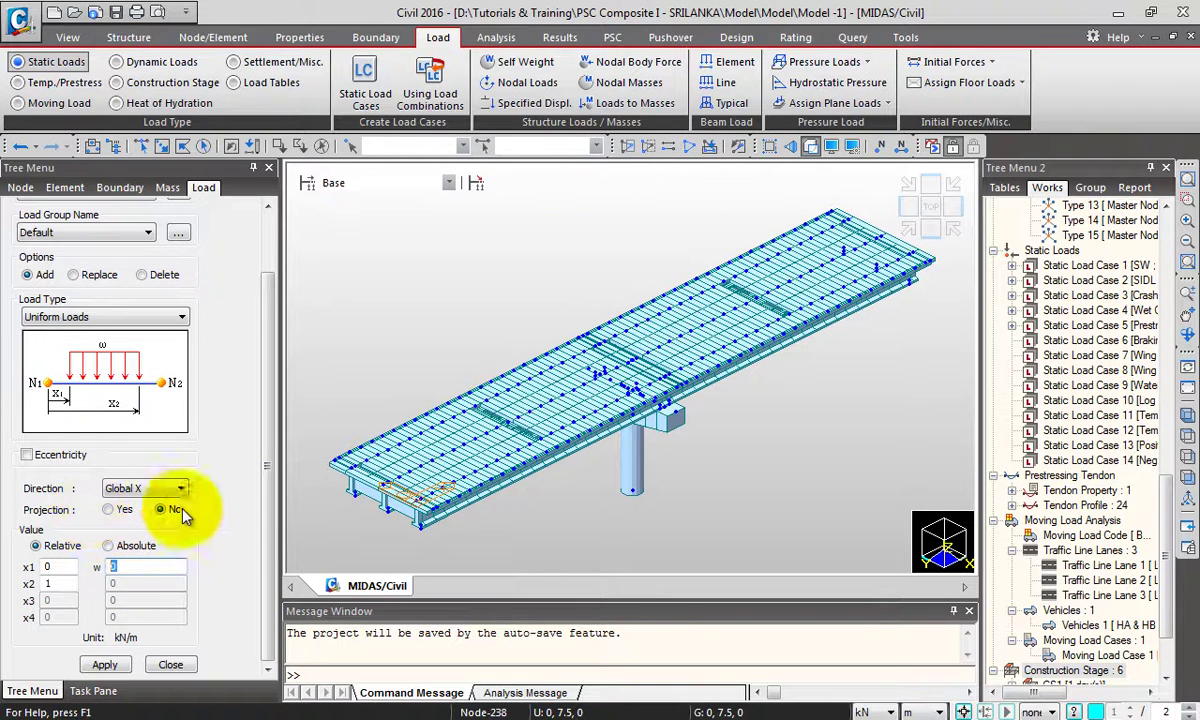
key("BackSpace")
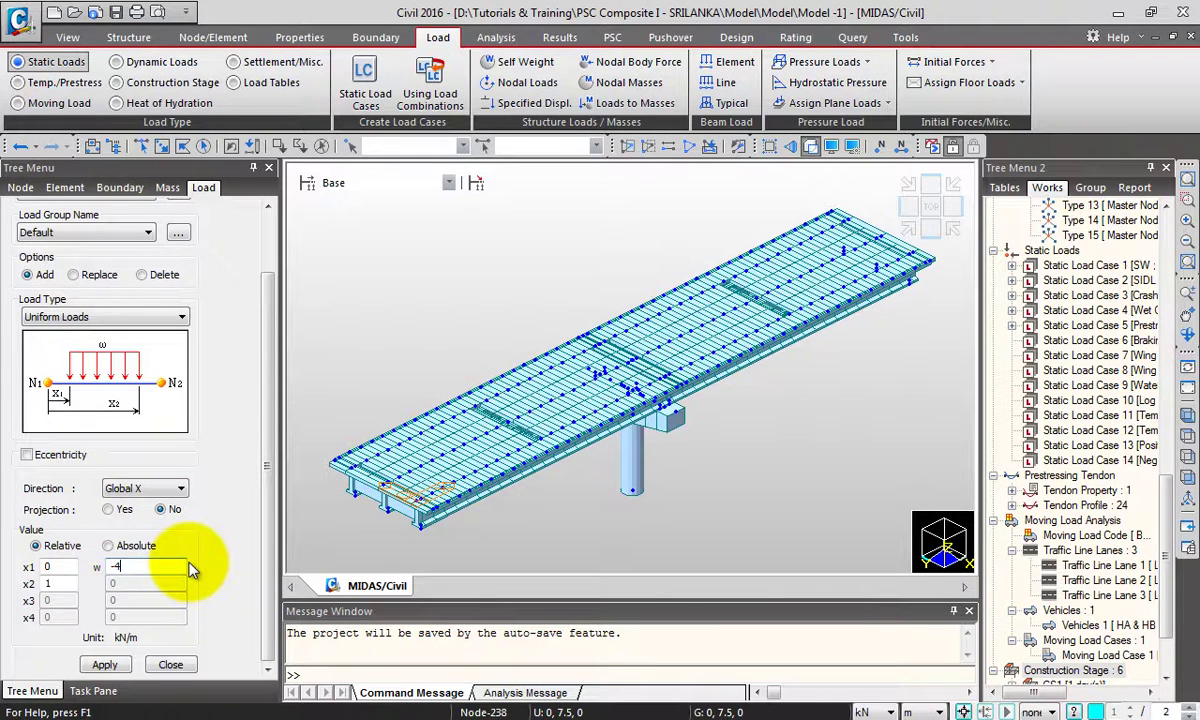
type("4.5")
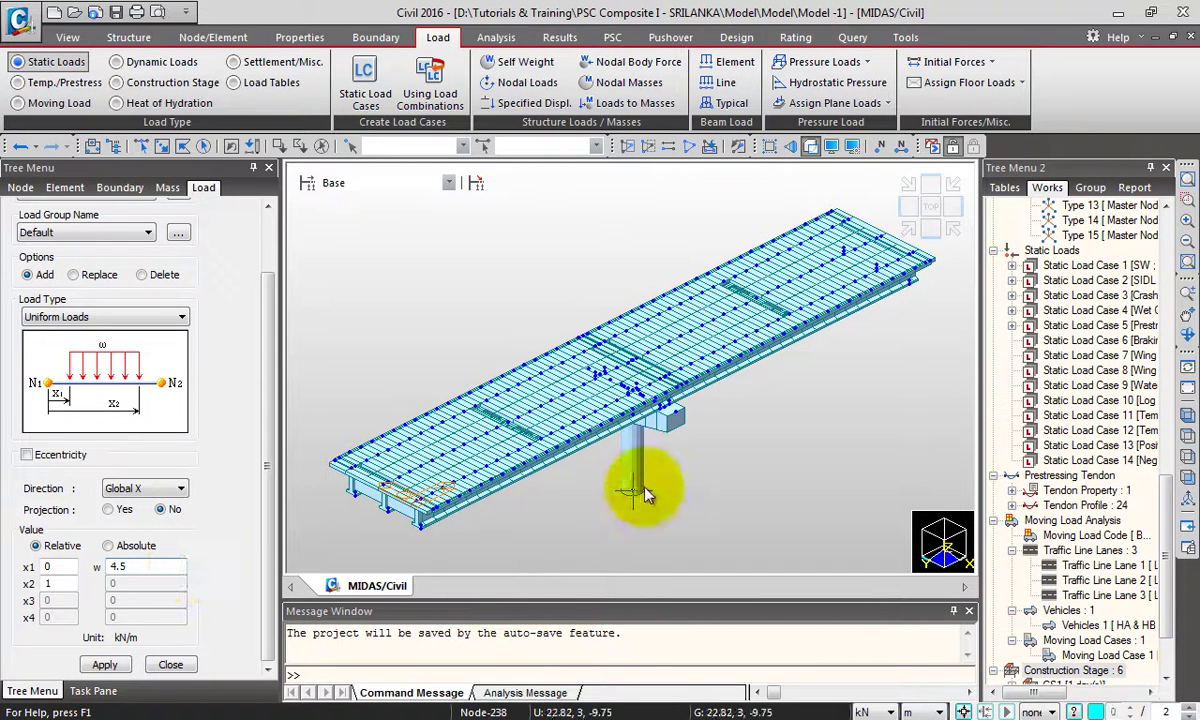
- Isolate the Section 1: Girder elements and apply the 4.5 kN/m braking load to all of them
left_click(1090, 189)
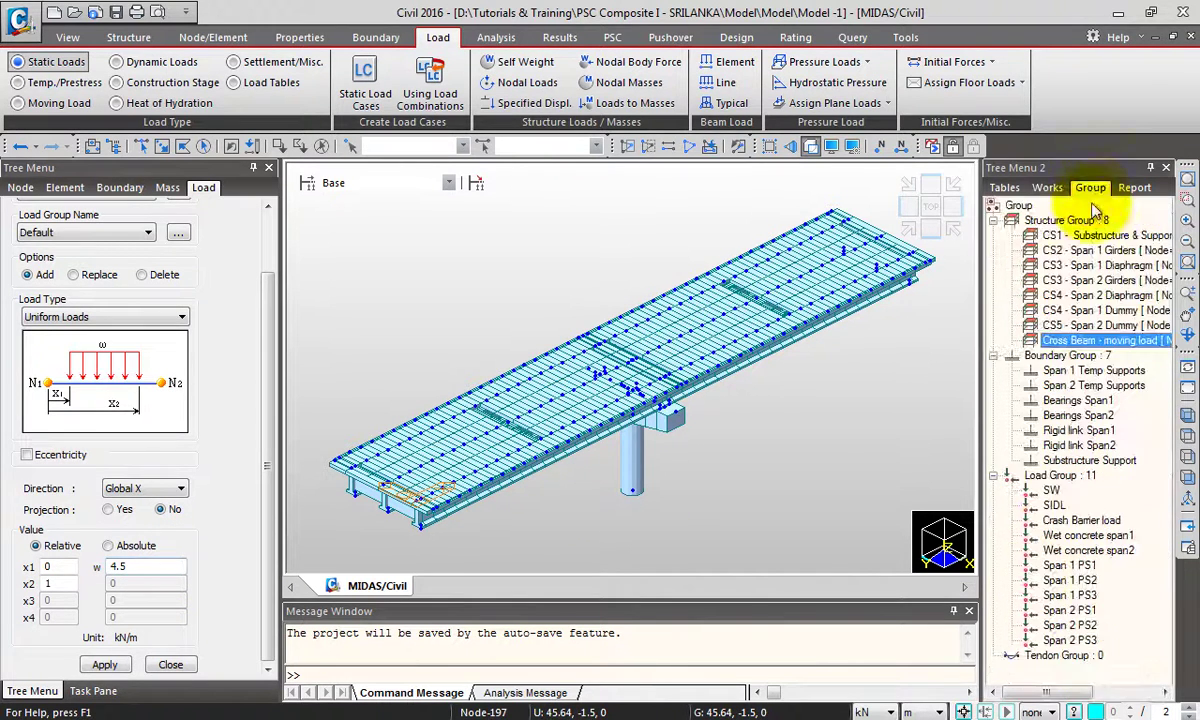
left_click(1047, 188)
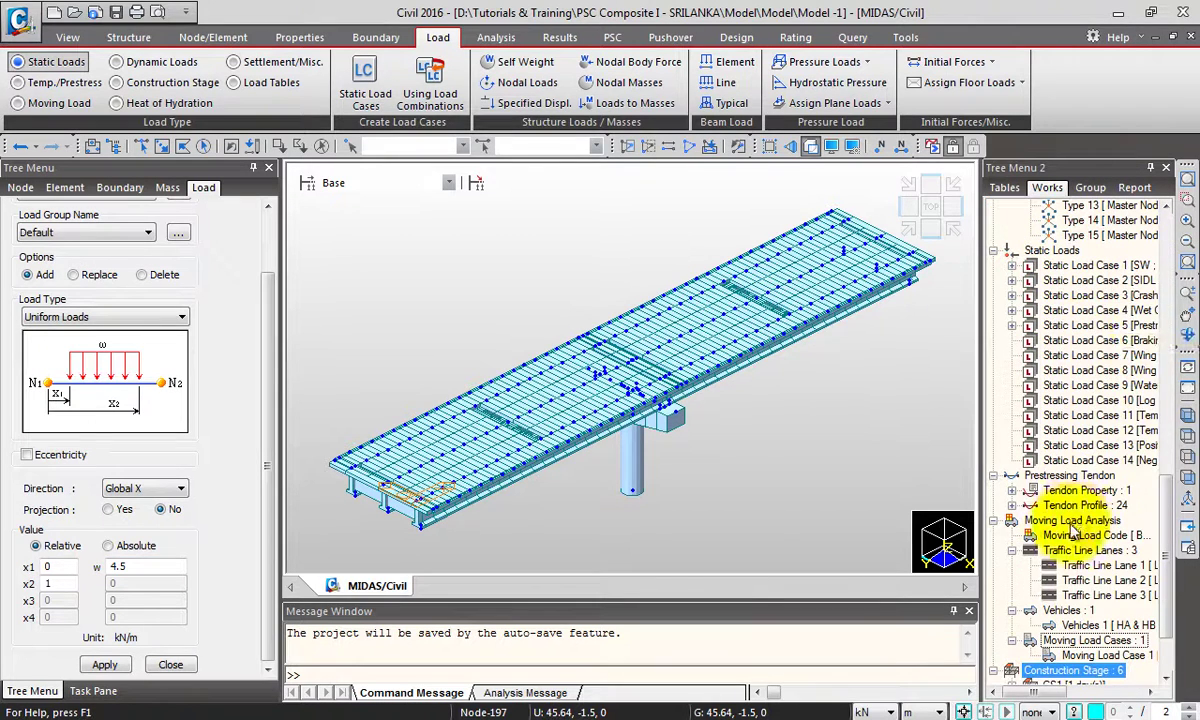
left_click_drag(1168, 505, 1117, 343)
left_click(1055, 355)
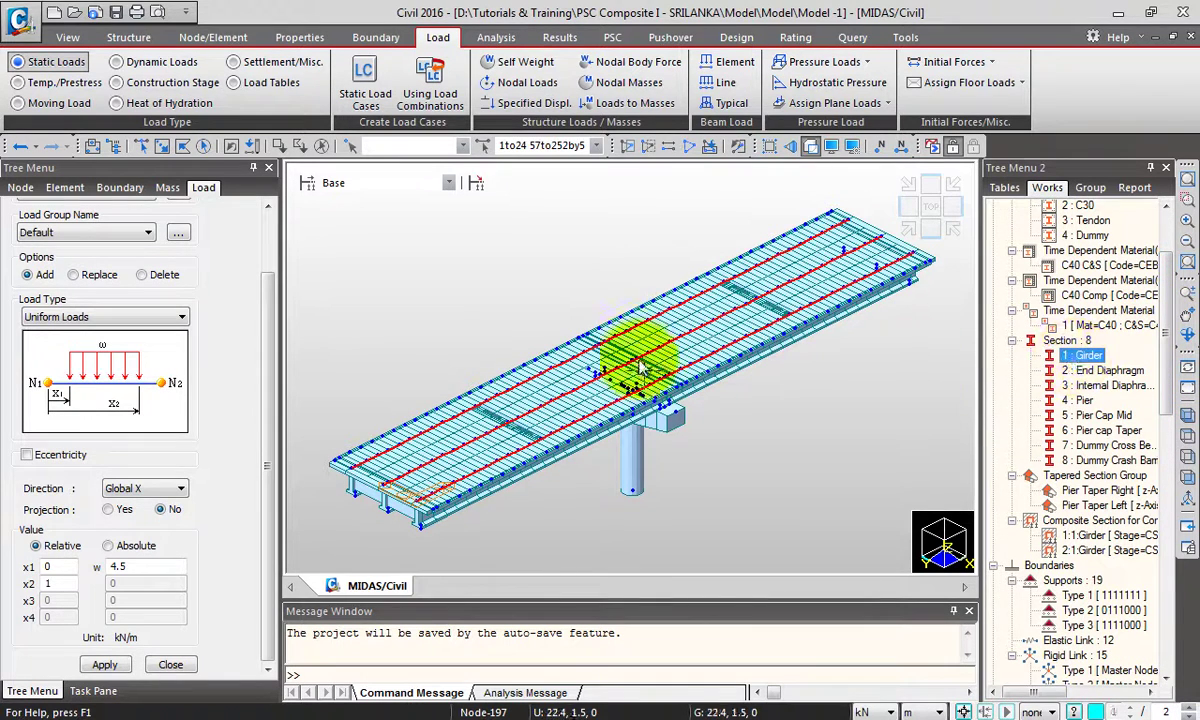
left_click(628, 146)
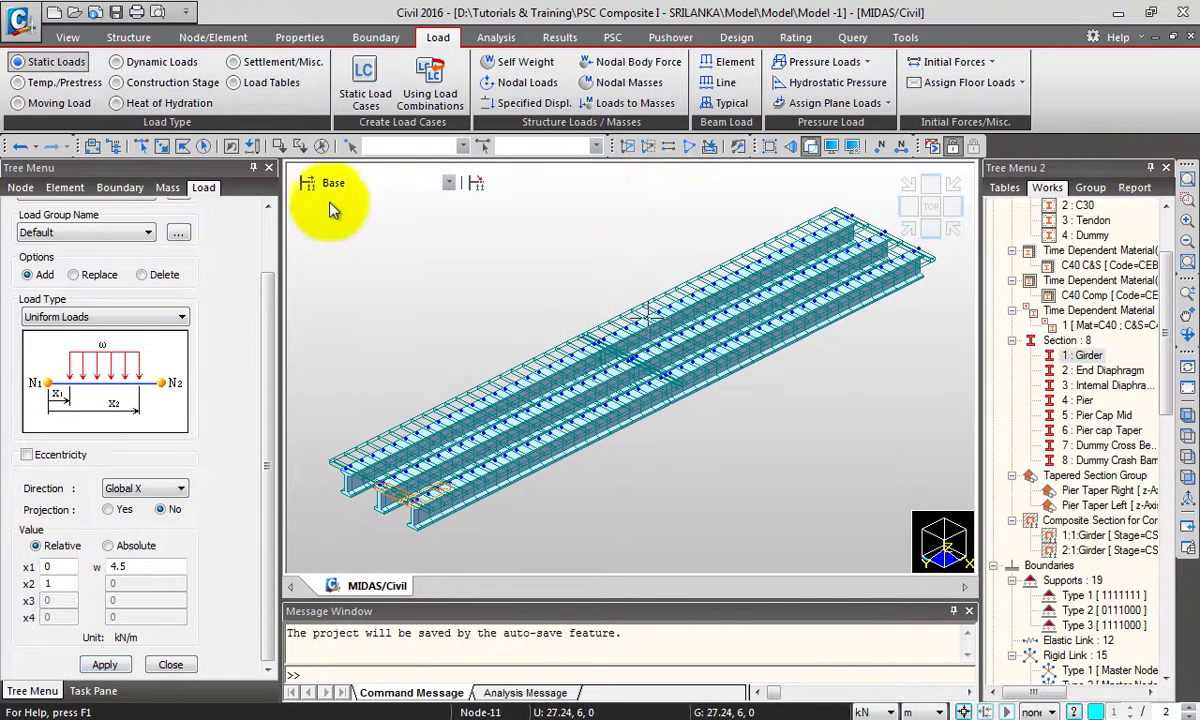
left_click(204, 146)
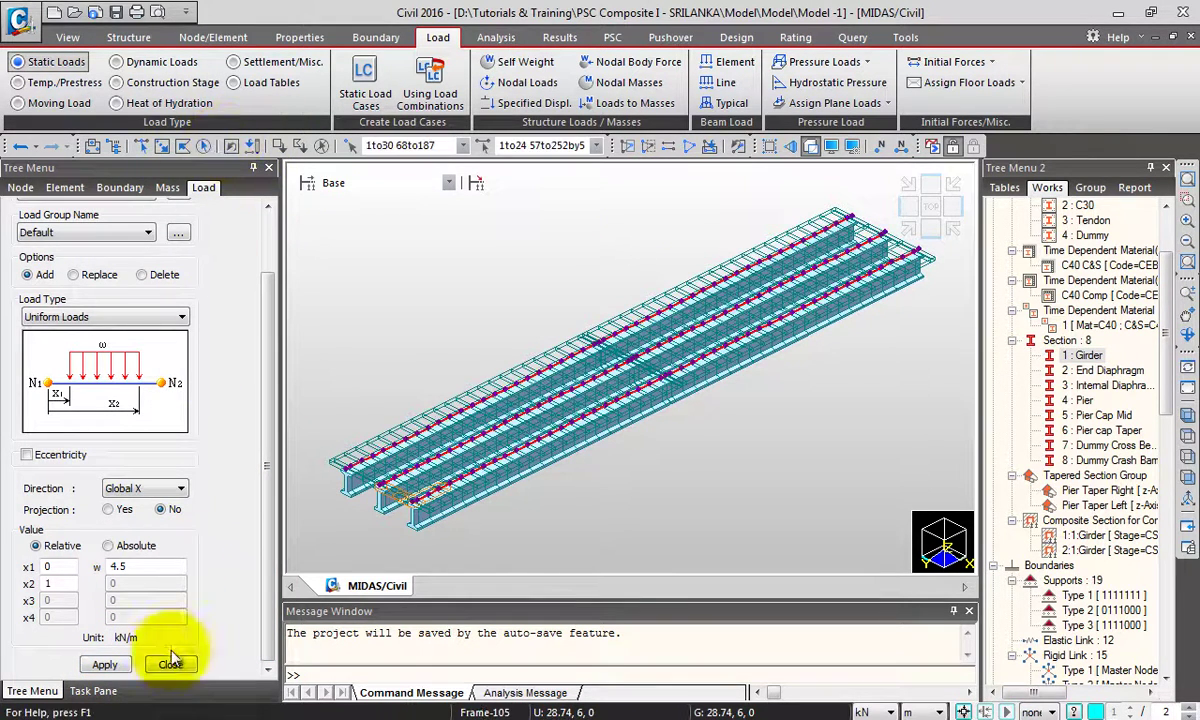
left_click(105, 664)
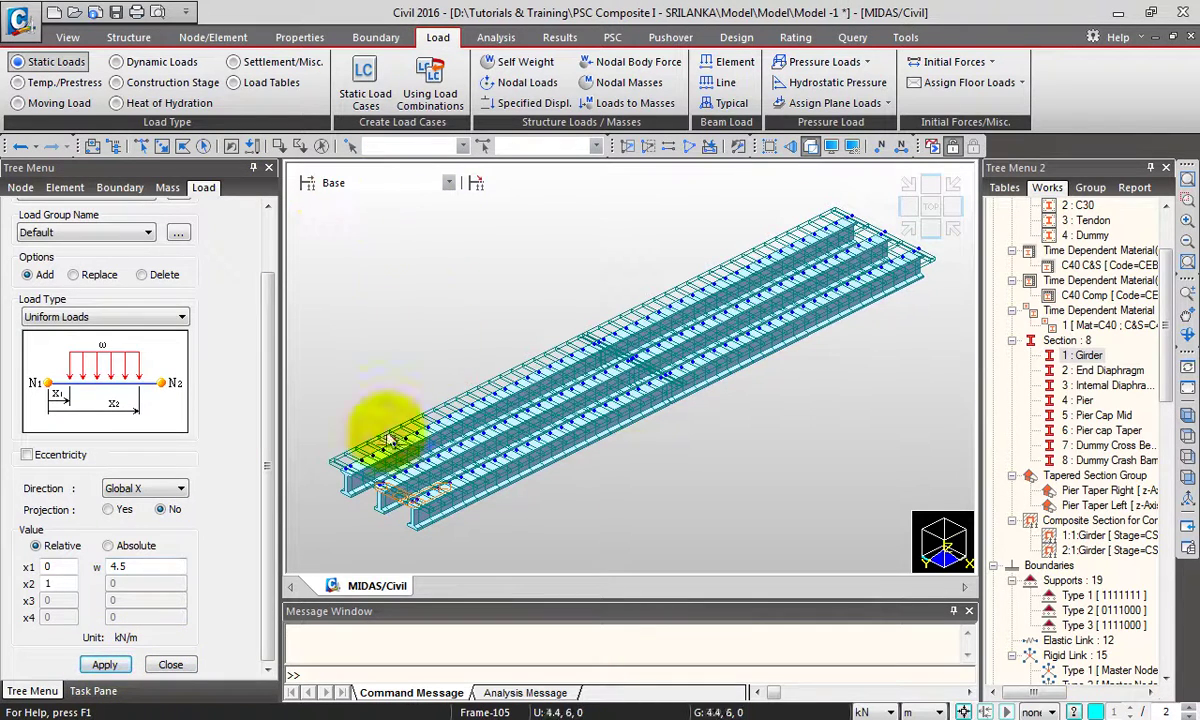
- Display the Braking case's element beam loads on the girders and zoom in to check the 4.5 labels
scroll(1148, 350, "down", 9)
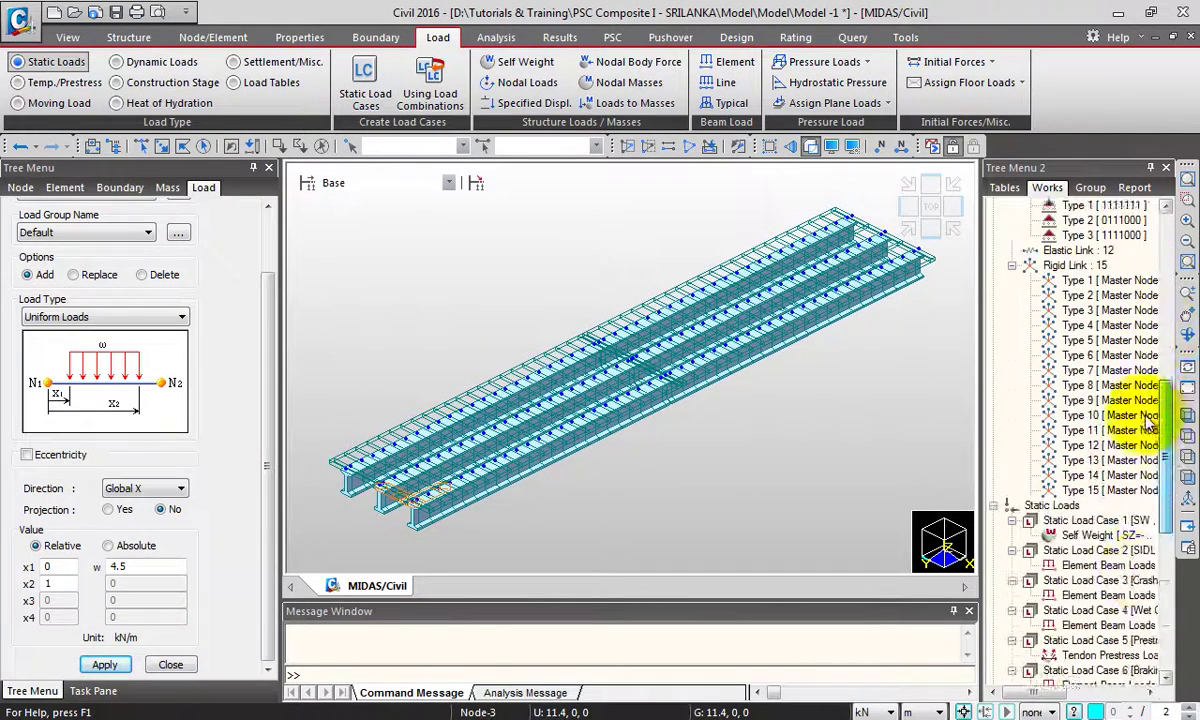
scroll(1146, 440, "down", 5)
right_click(1080, 476)
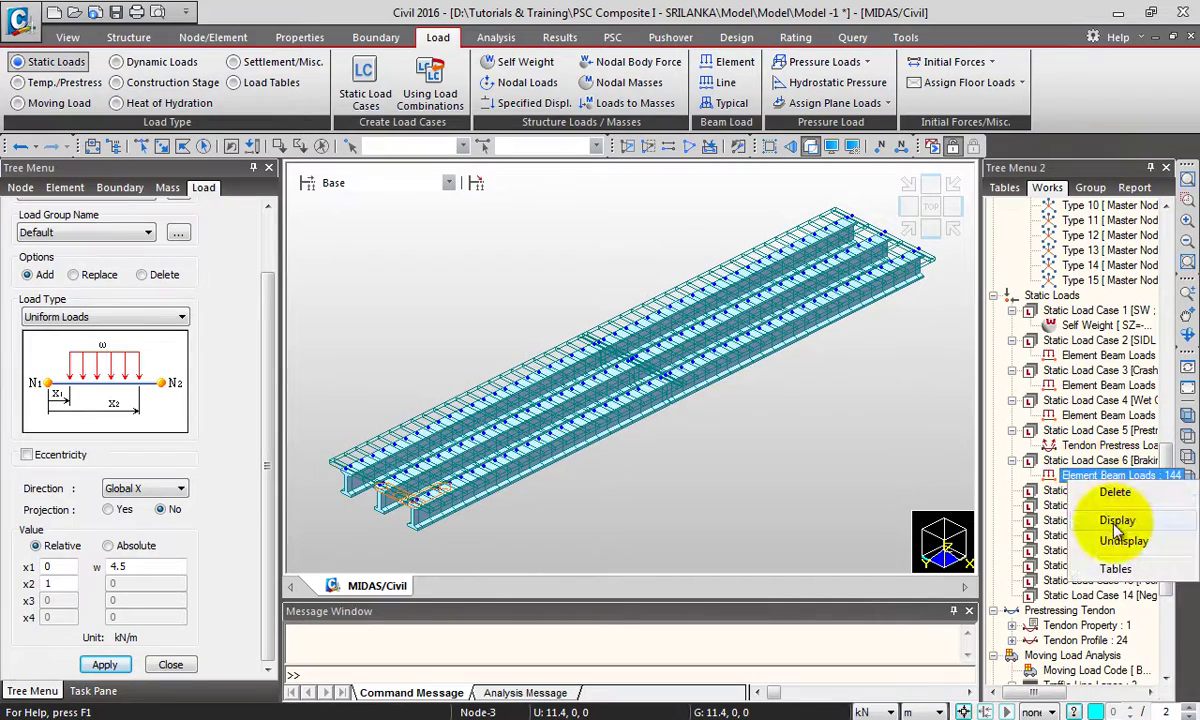
left_click(1116, 522)
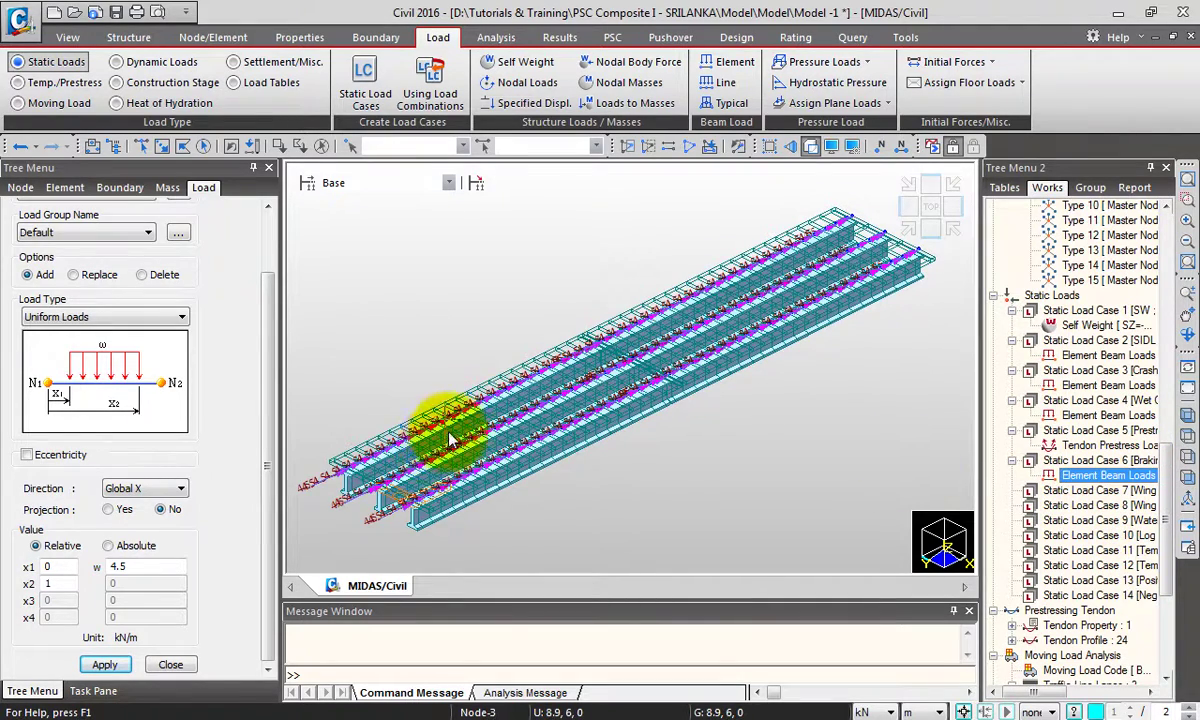
scroll(450, 440, "up", 5)
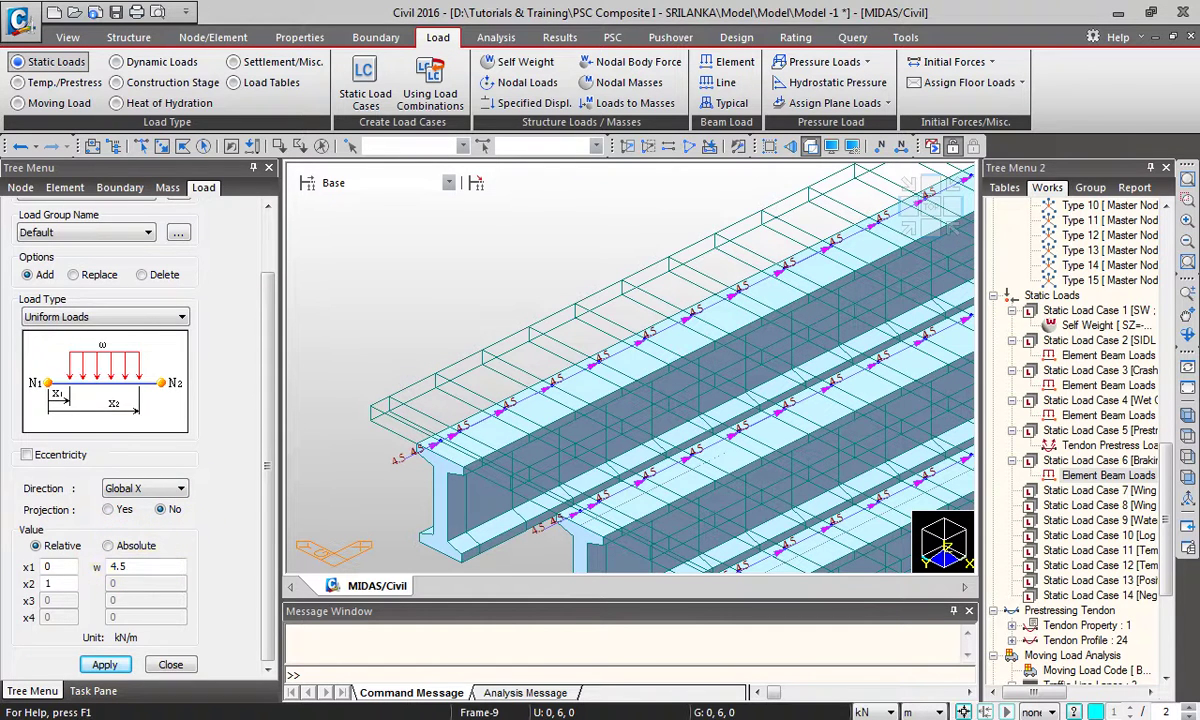
left_click_drag(268, 429, 246, 335)
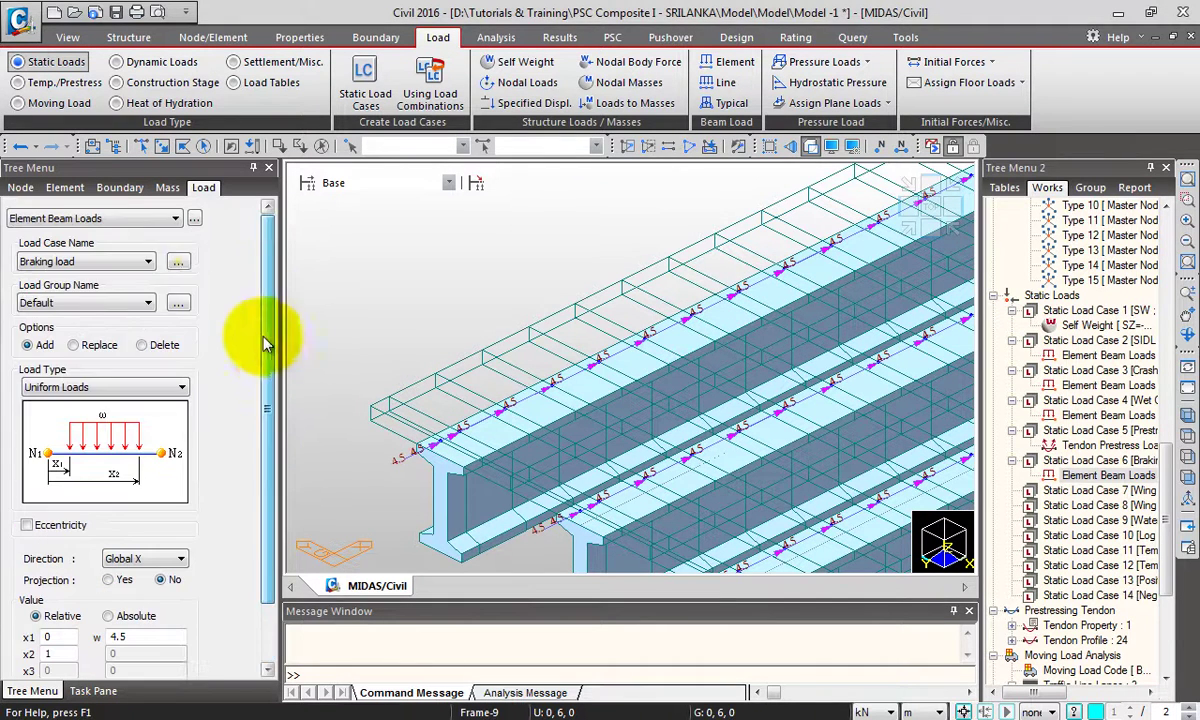
- Switch the beam load case to Wing load Longi. with a w value of 1.2 kN/m
left_click(113, 262)
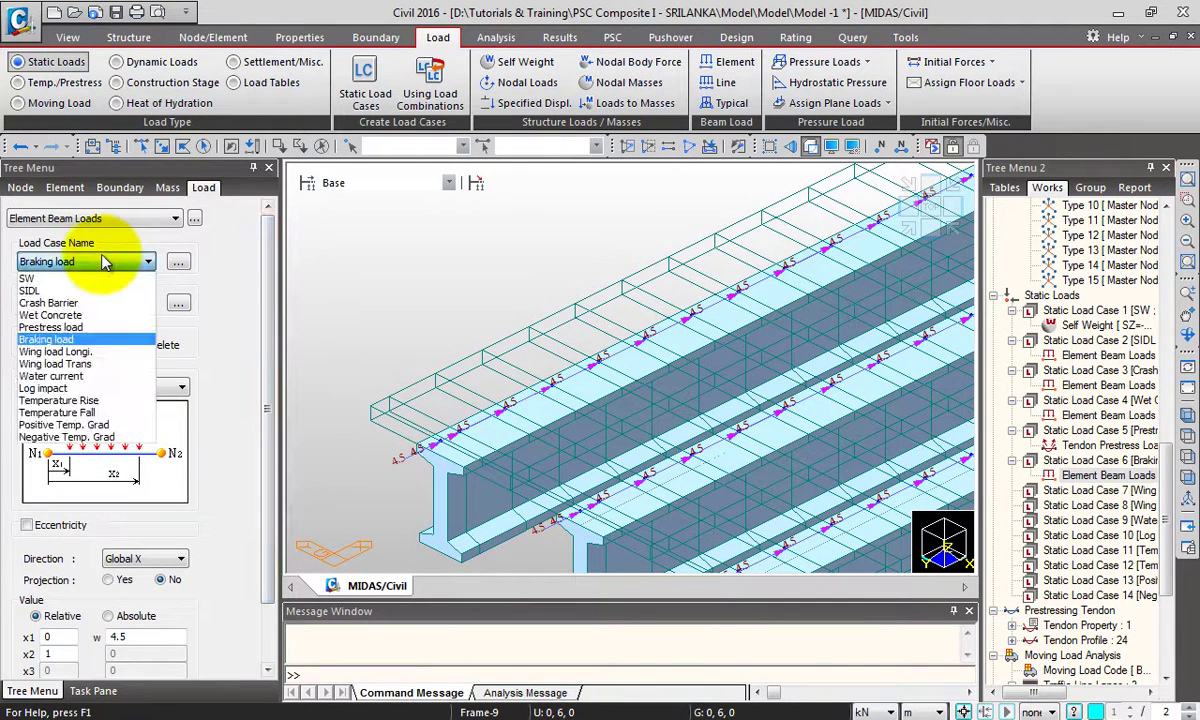
left_click(93, 352)
left_click_drag(265, 250, 260, 303)
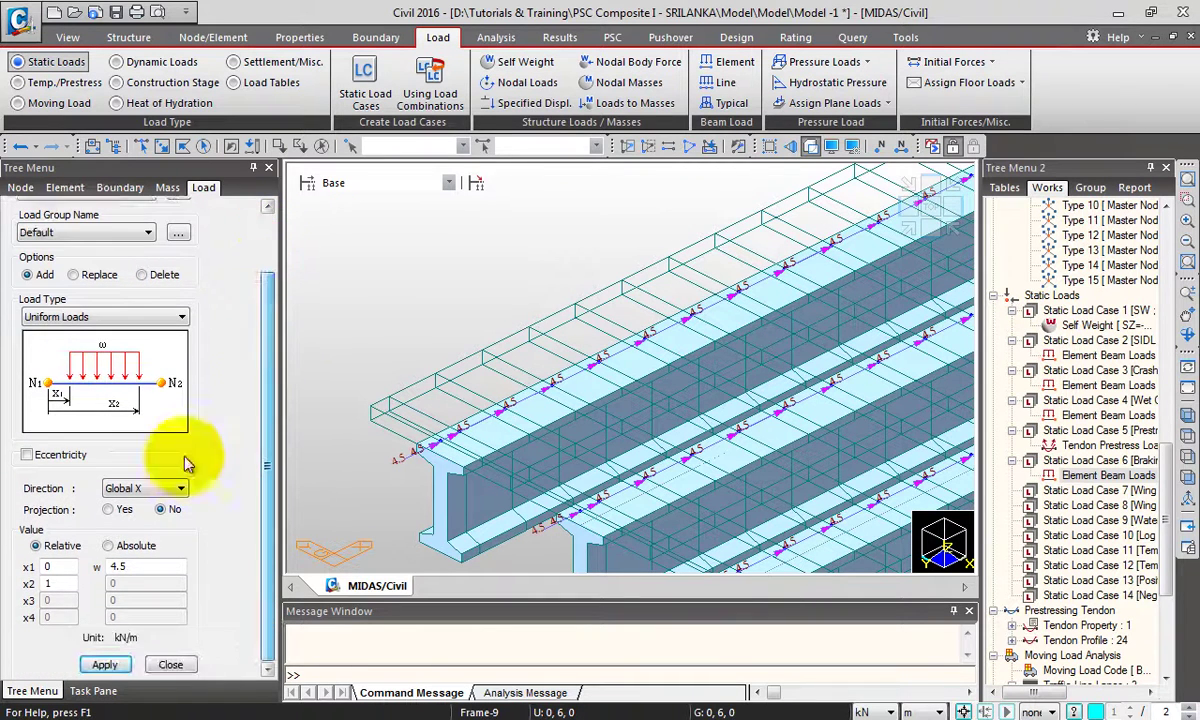
double_click(118, 567)
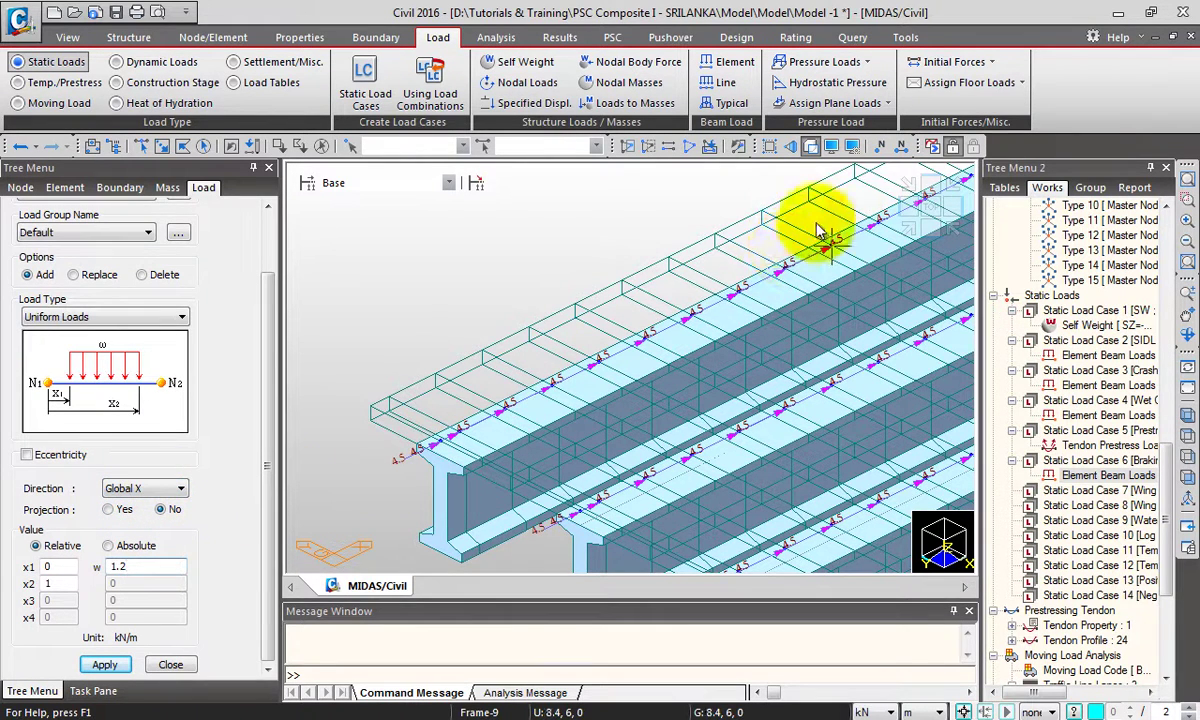
- Apply the 1.2 kN/m wing load to all girders and display it on the model
scroll(880, 258, "down", 5)
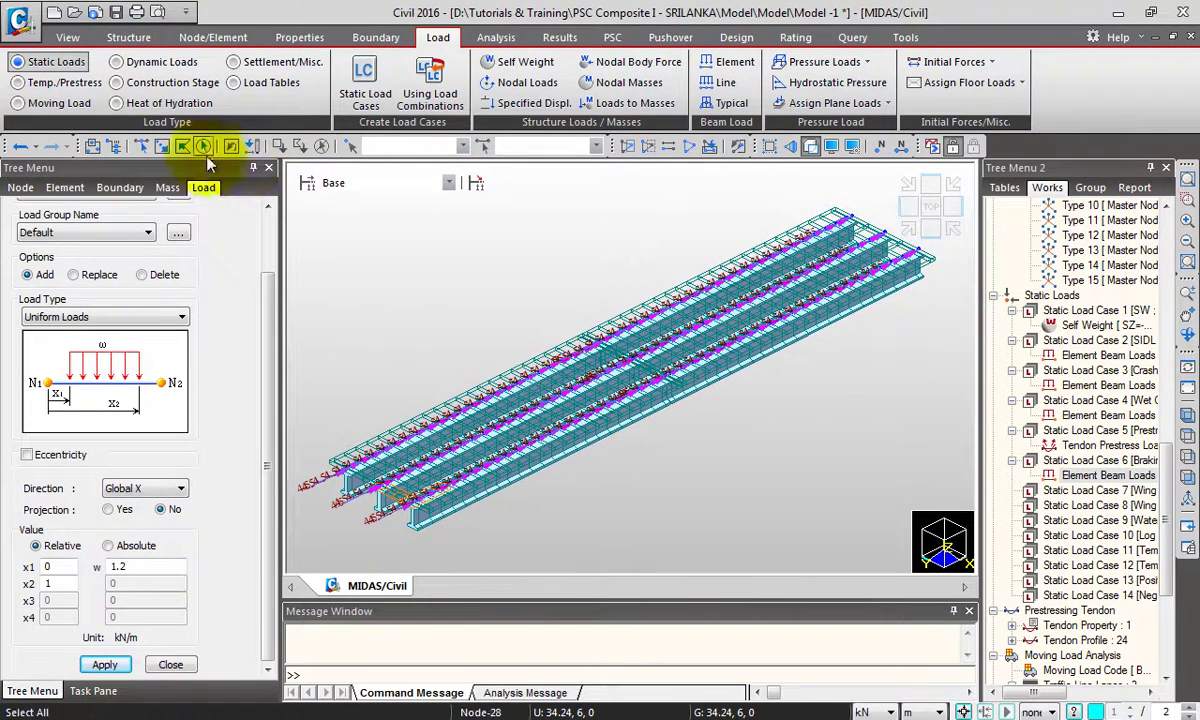
left_click(185, 145)
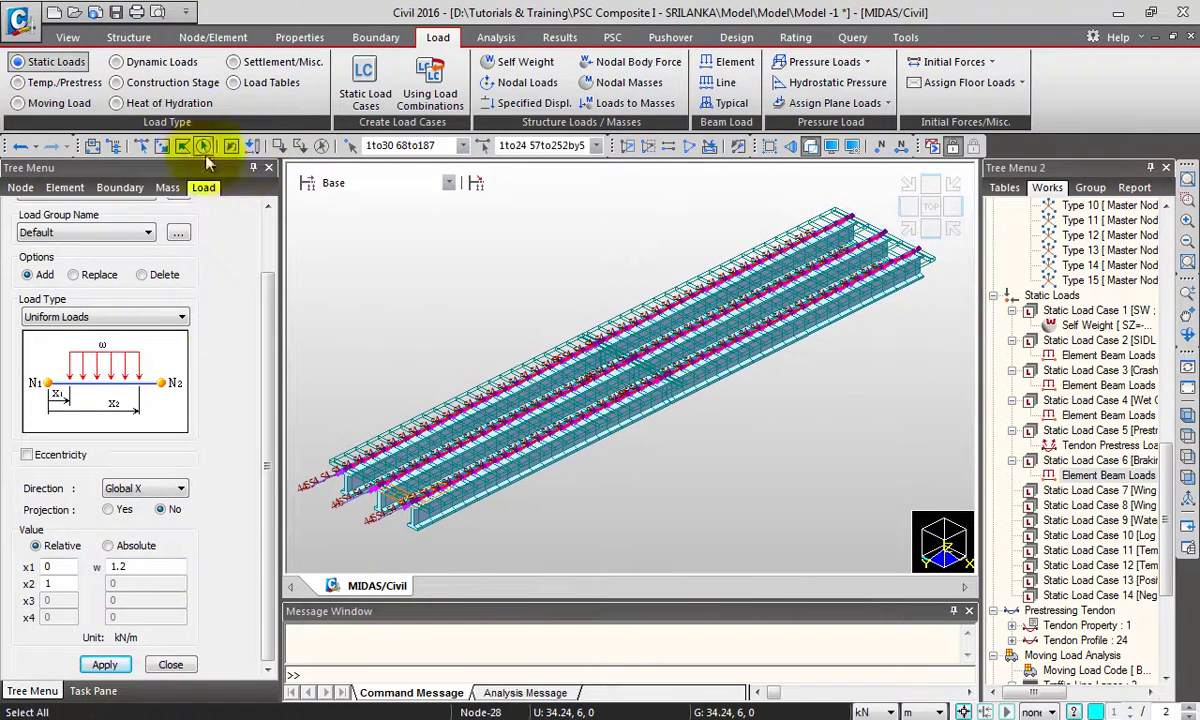
left_click(115, 666)
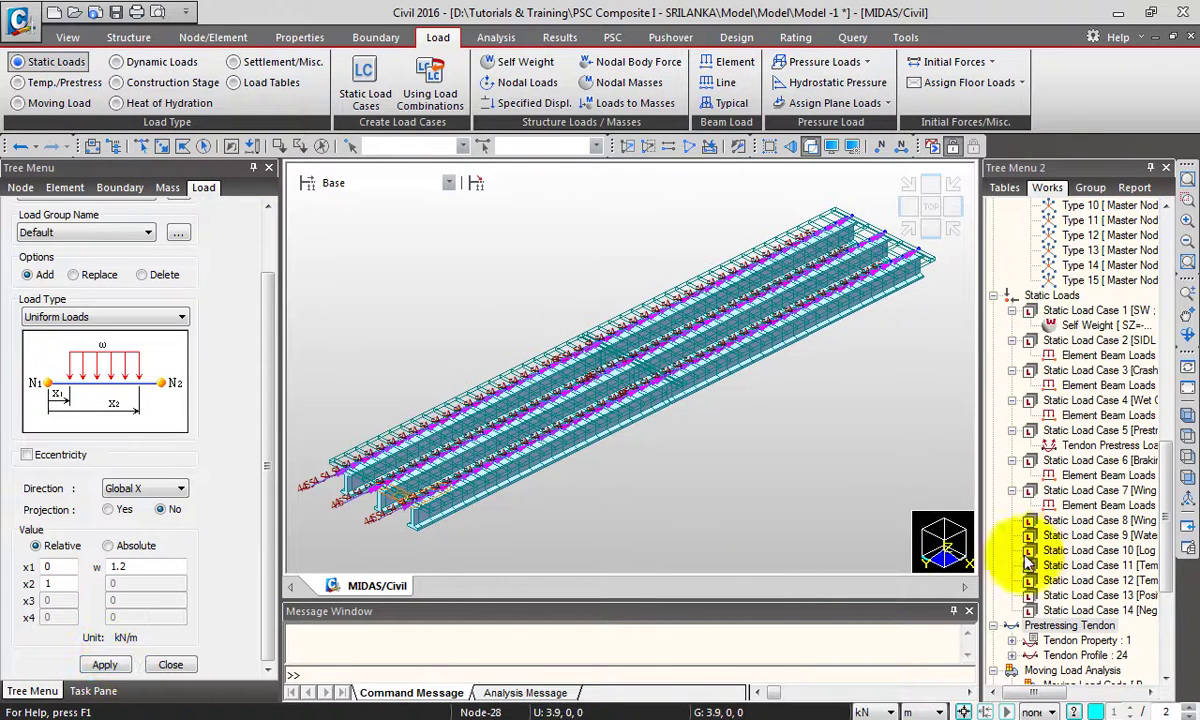
right_click(1090, 507)
left_click(1117, 548)
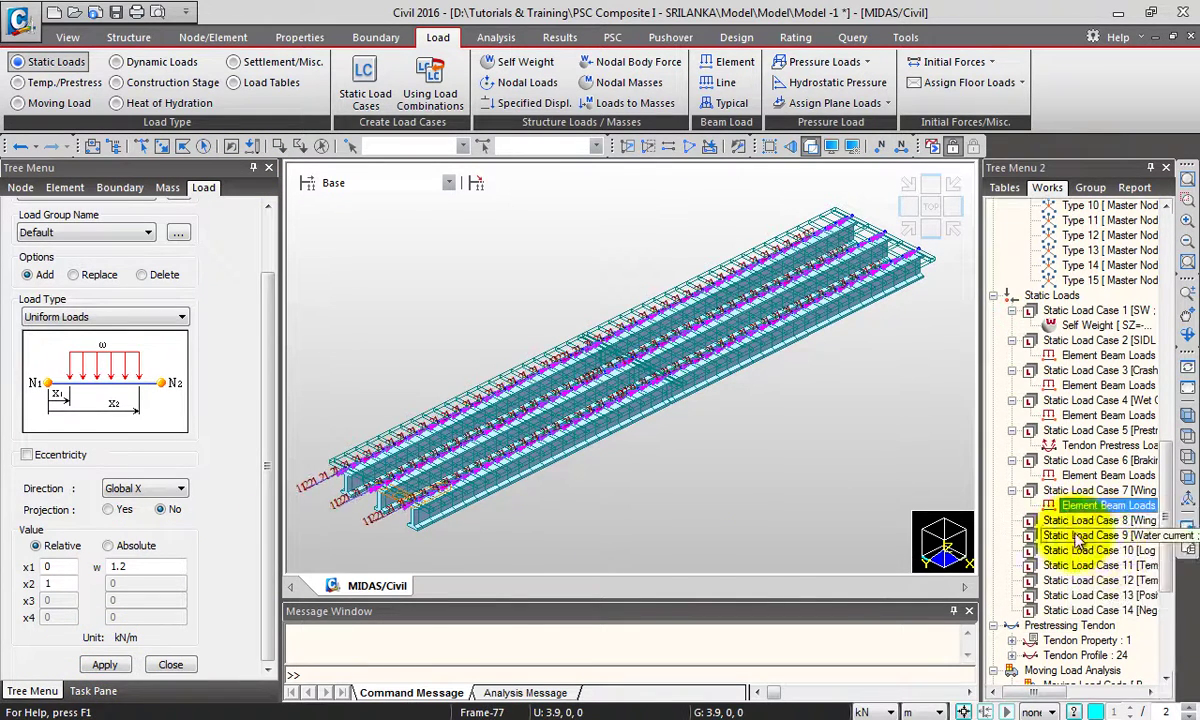
scroll(268, 460, "up", 2)
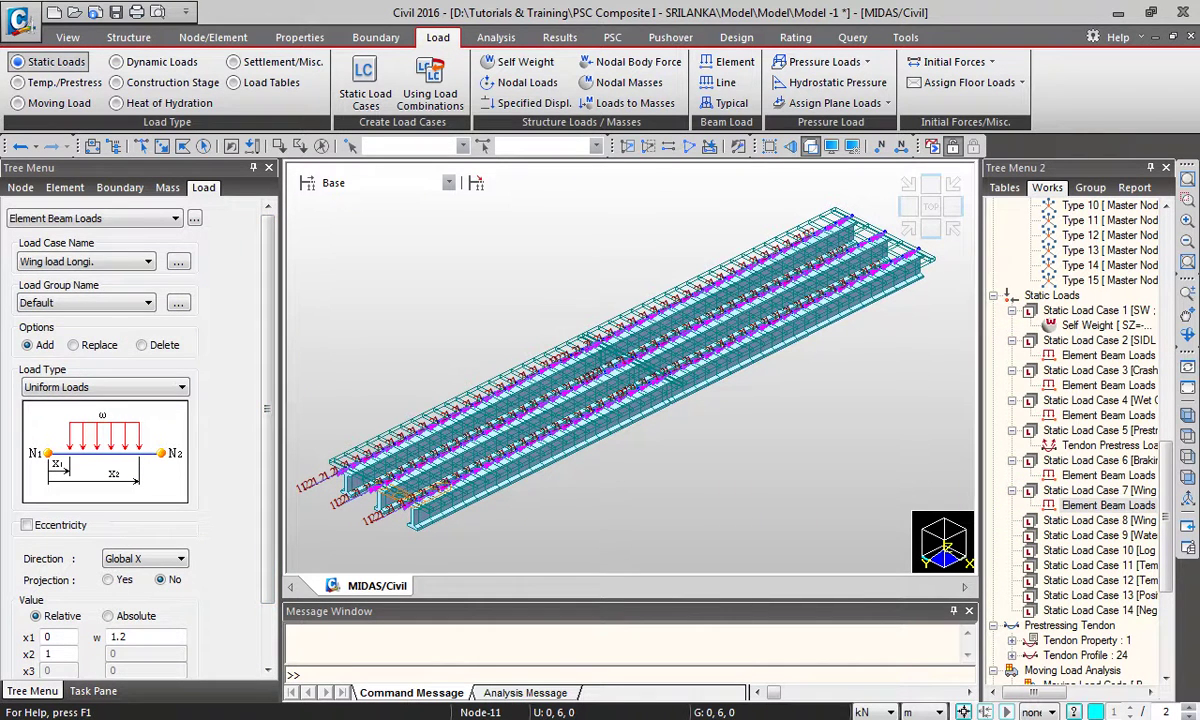
- Set up a 4 kN/m Wing load Trans beam load along Global Y, viewing the girders in front elevation
left_click(100, 261)
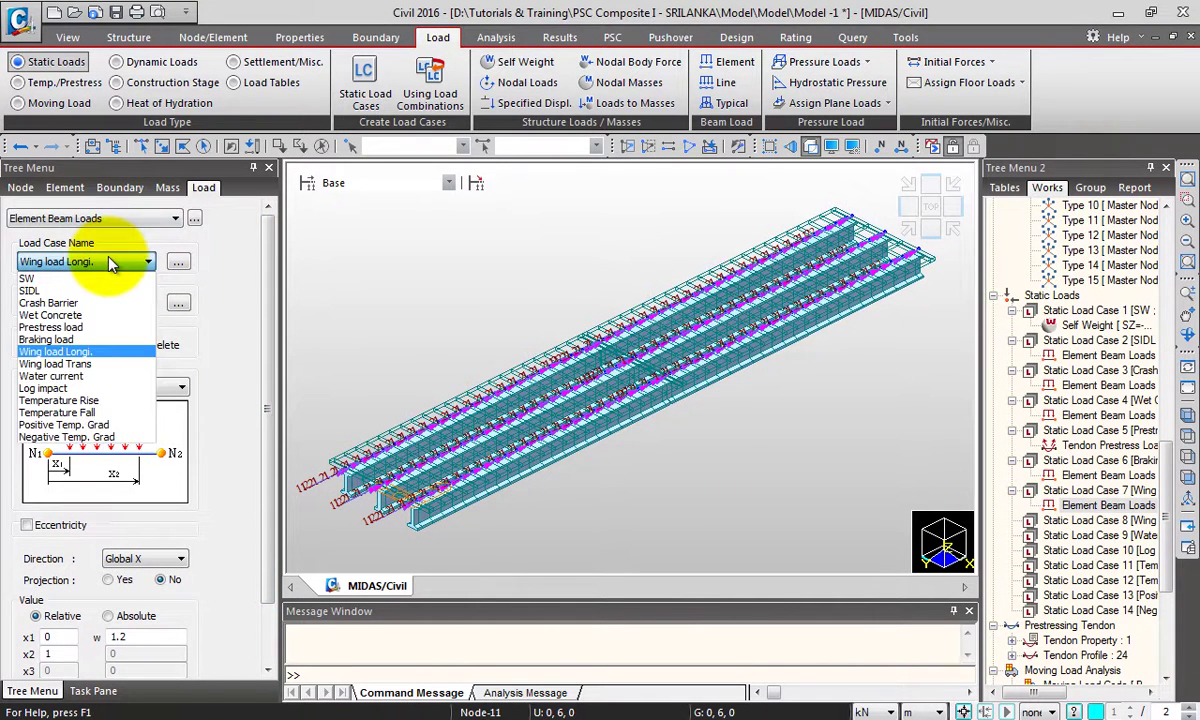
left_click(97, 368)
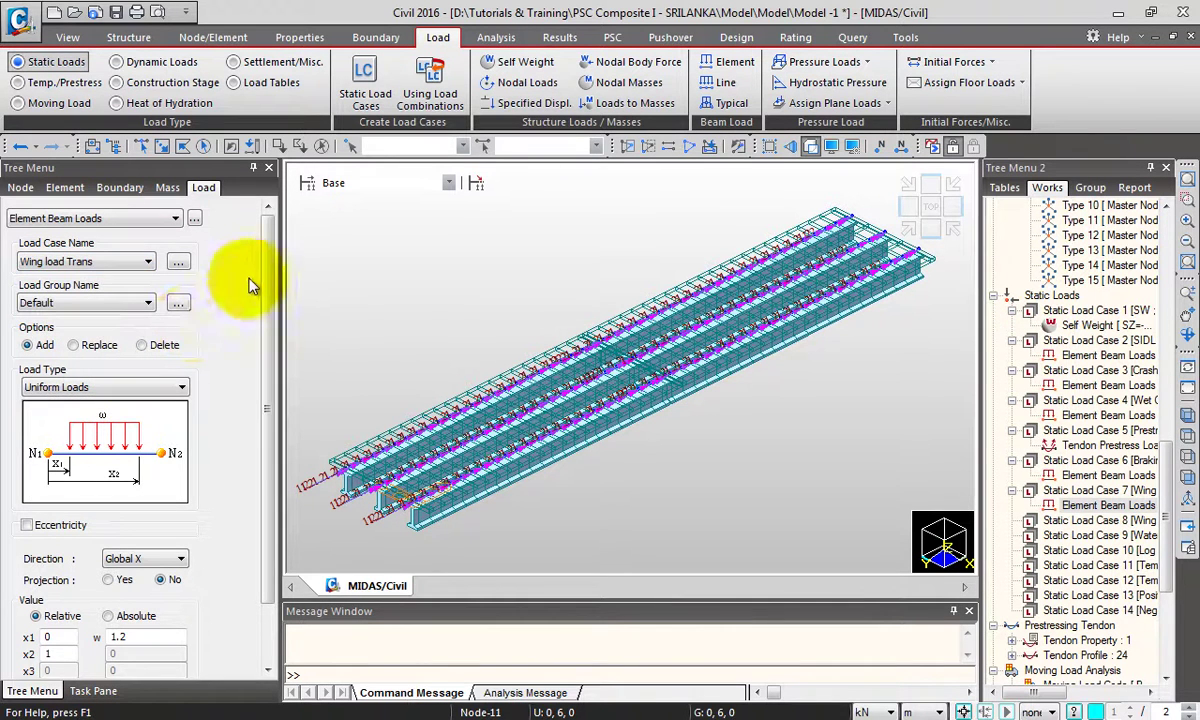
scroll(268, 352, "down", 2)
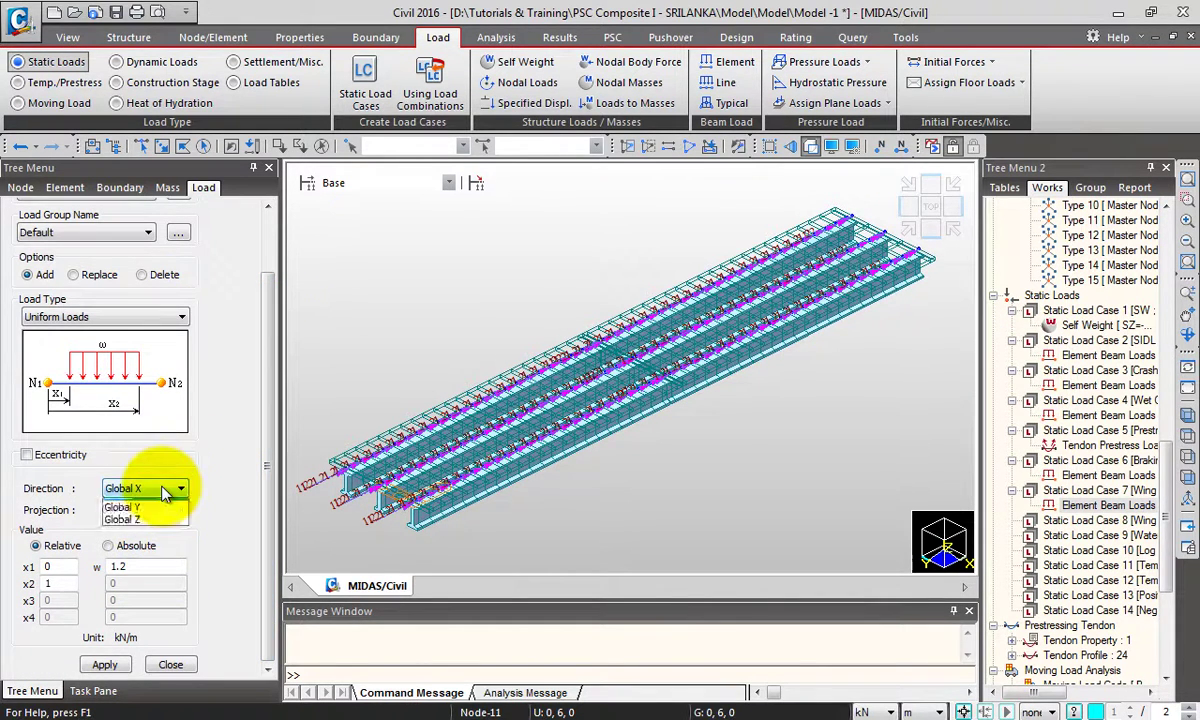
left_click(158, 562)
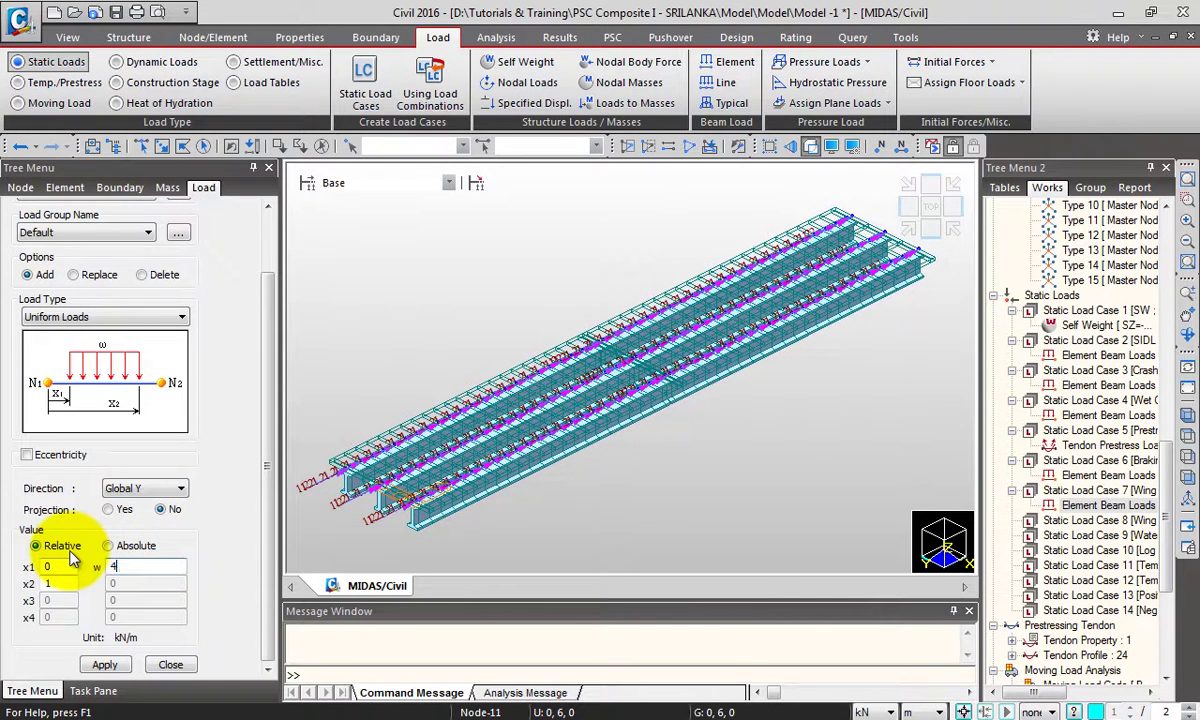
left_click(908, 212)
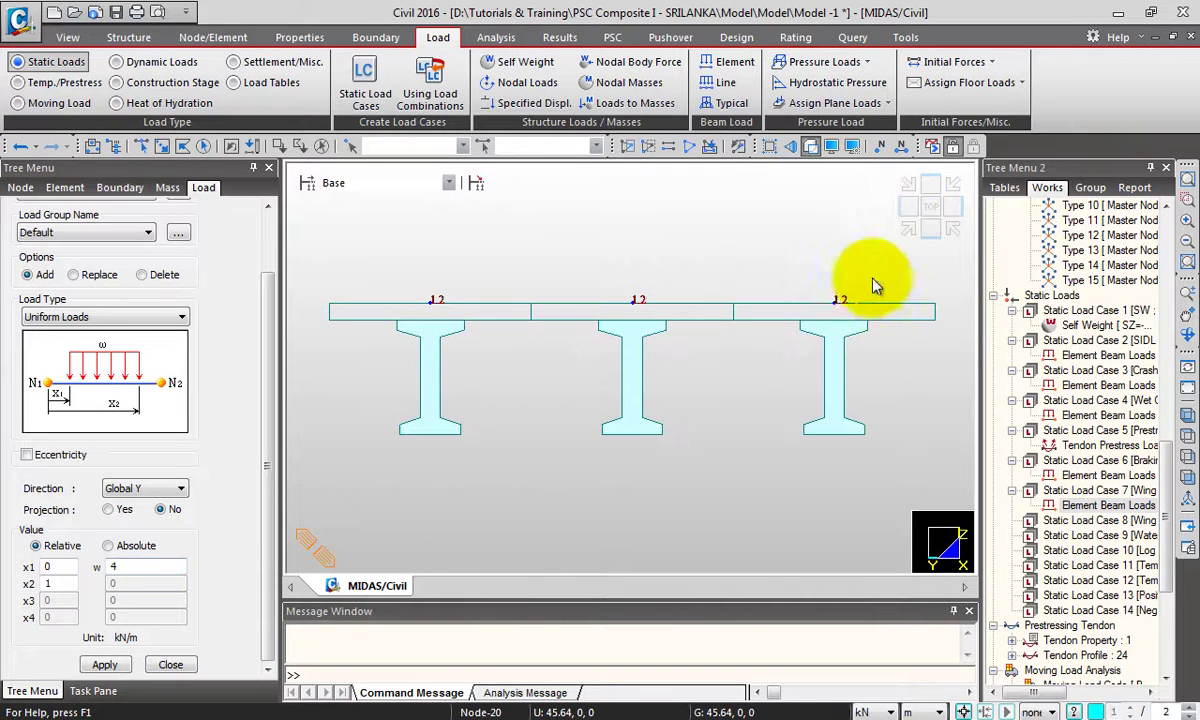
- Apply the 4 kN/m Wing load Trans to the right-hand girder's elements
left_click_drag(727, 196, 895, 470)
left_click(906, 228)
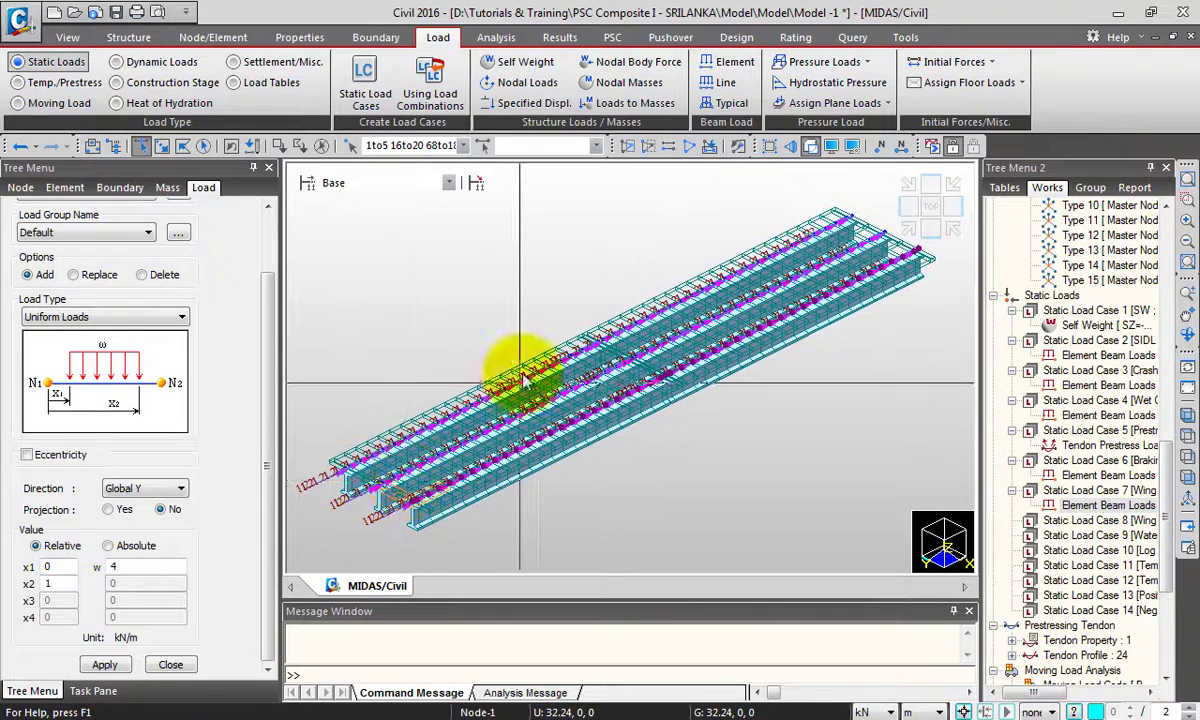
left_click(810, 147)
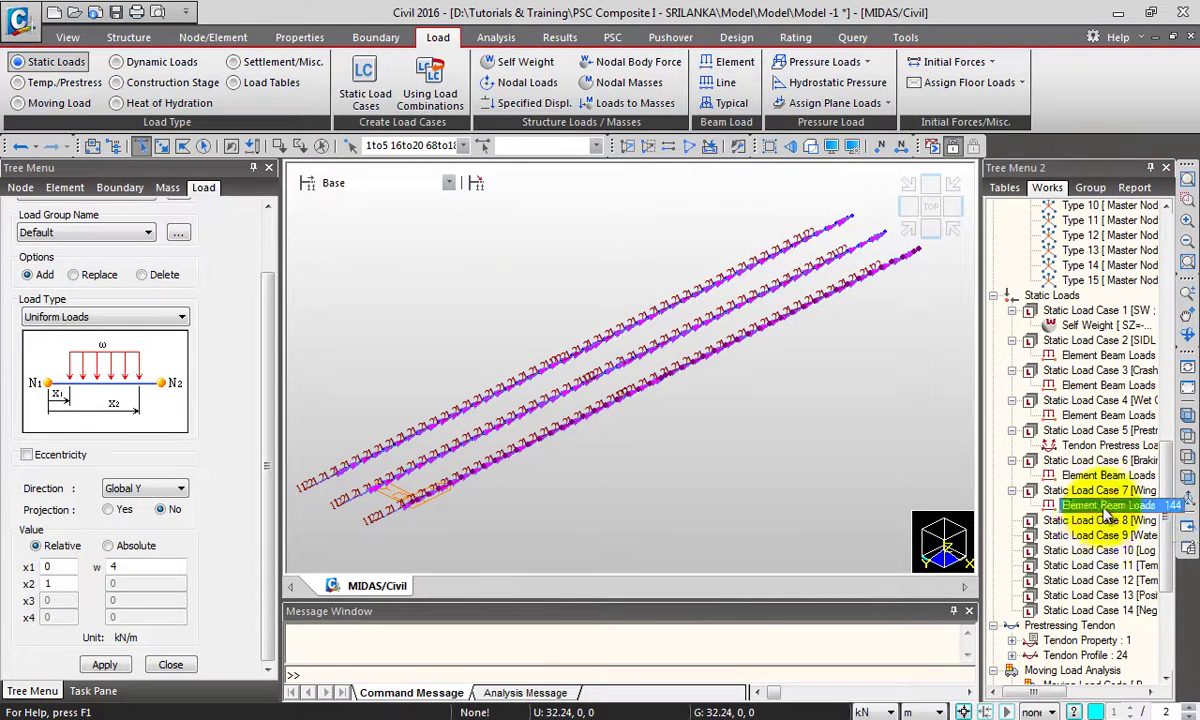
left_click(906, 206)
left_click_drag(852, 294, 960, 415)
left_click(906, 228)
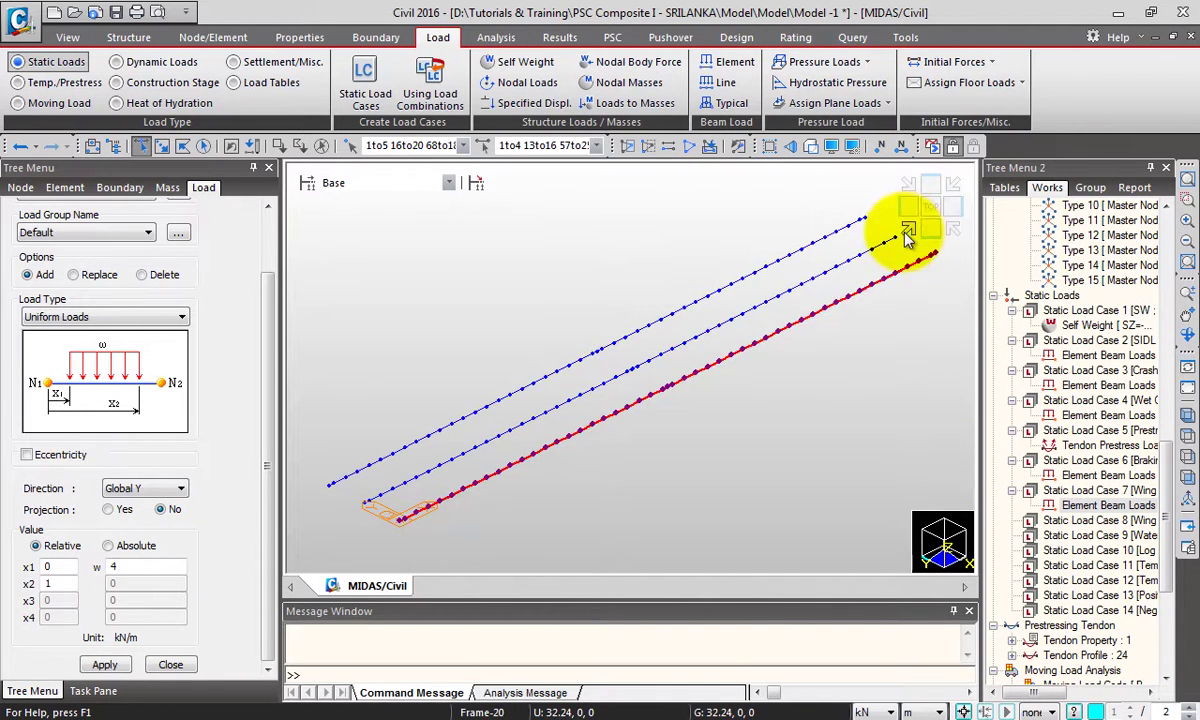
left_click(106, 665)
- Display the 48 case 8 beam loads, then reactivate the whole model and hide the load arrows
right_click(1085, 537)
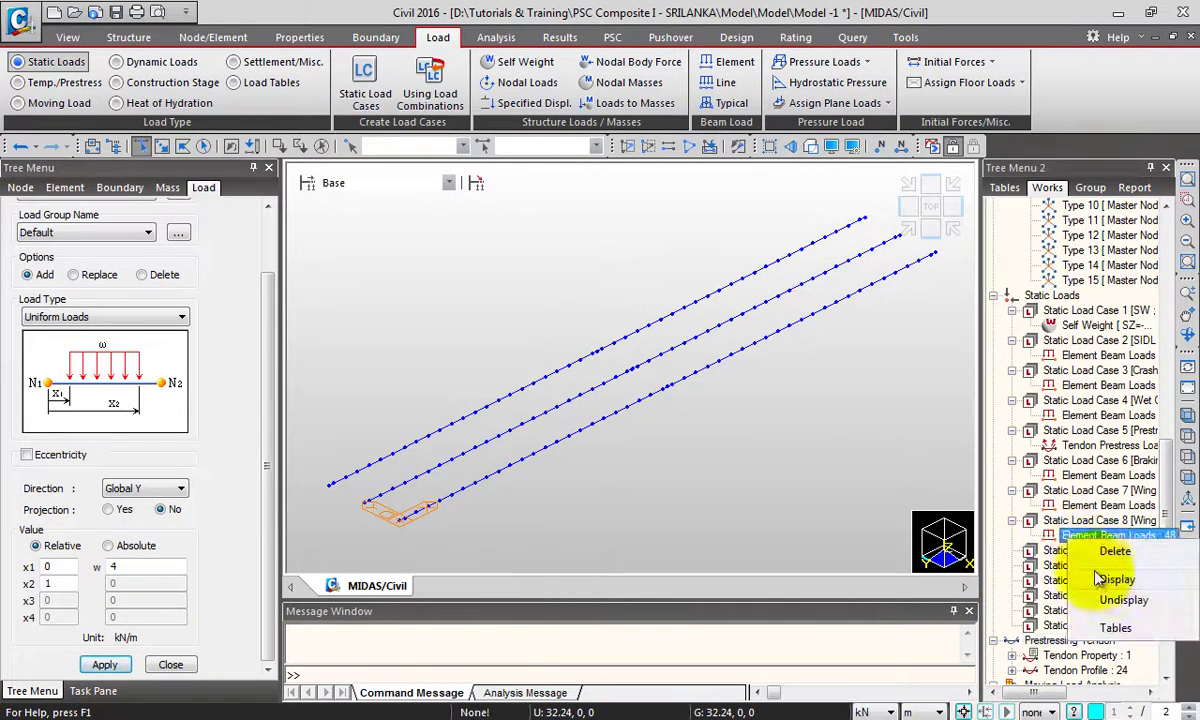
left_click(1110, 579)
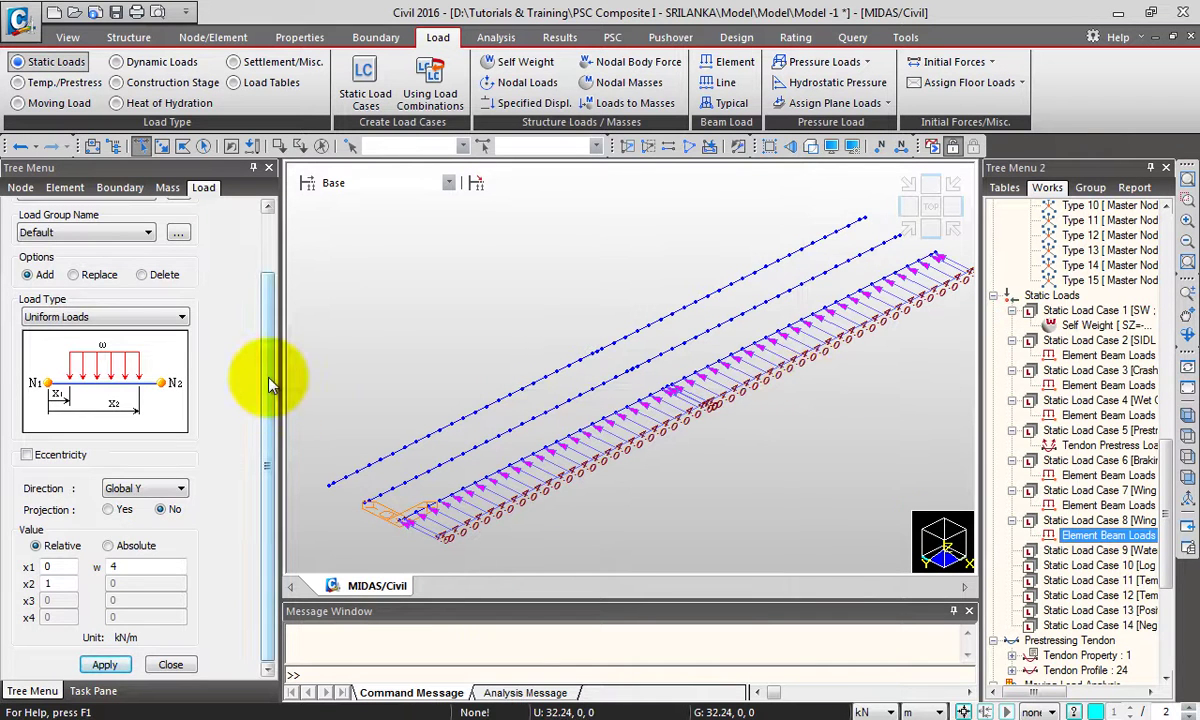
scroll(246, 289, "up", 2)
scroll(246, 391, "down", 2)
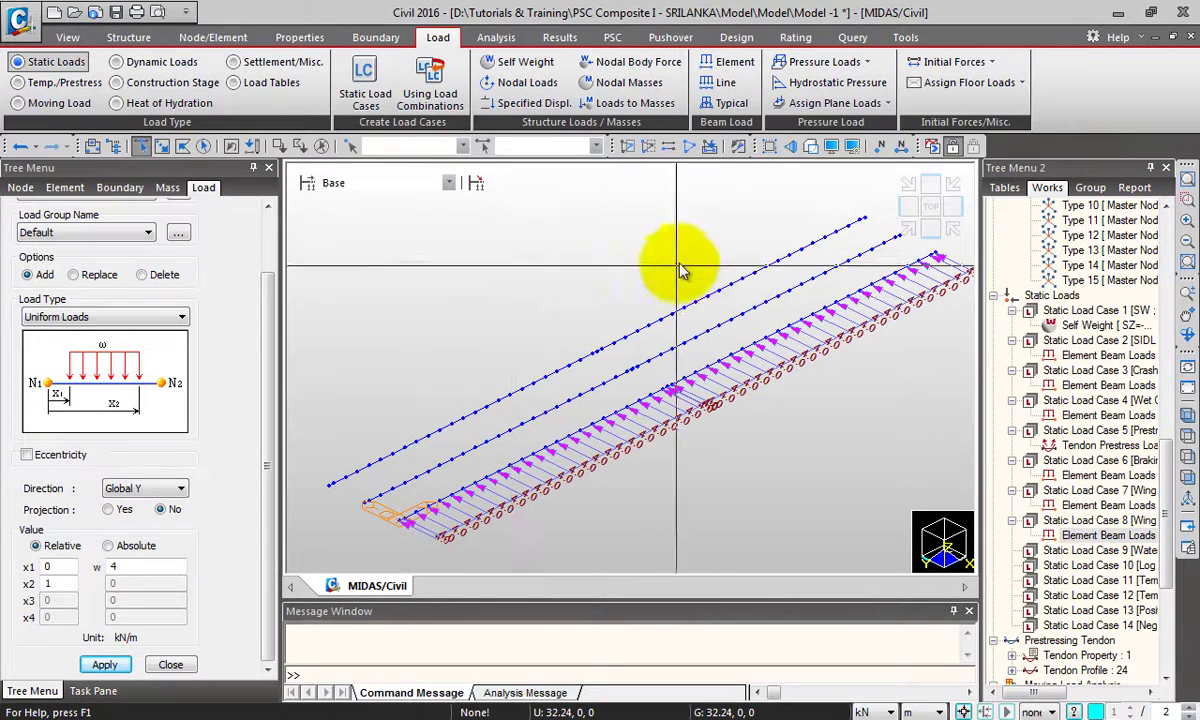
left_click(692, 150)
right_click(1100, 536)
left_click(1125, 506)
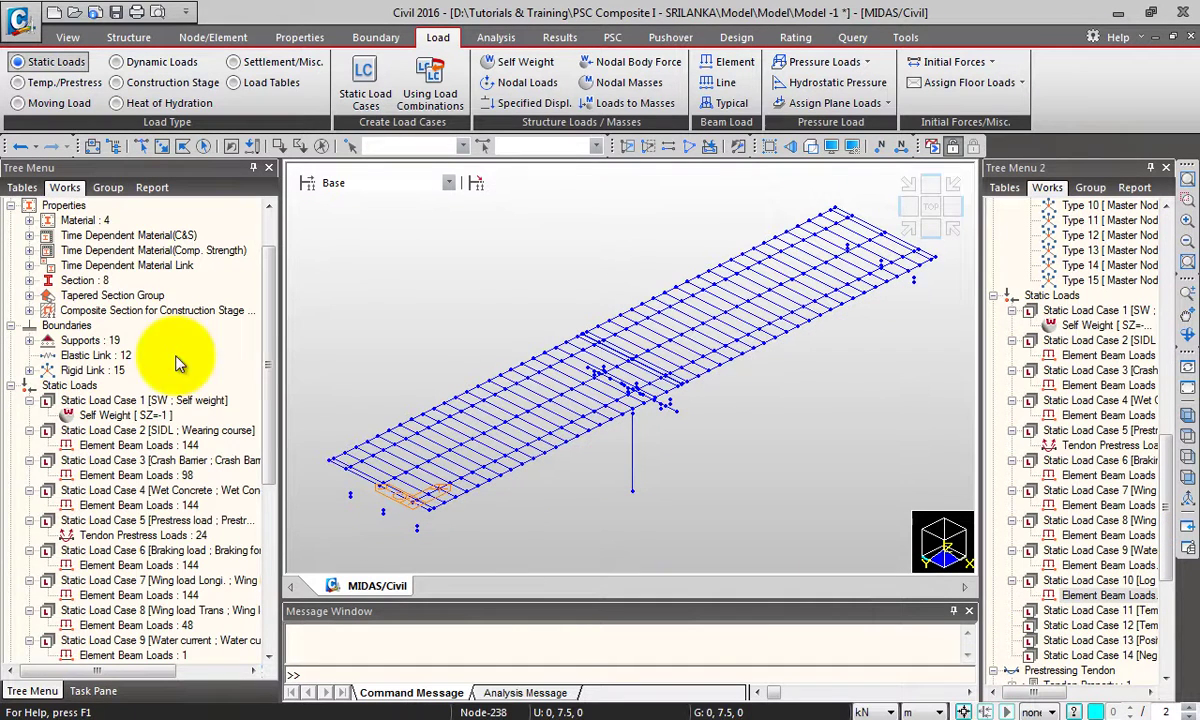
left_click(64, 83)
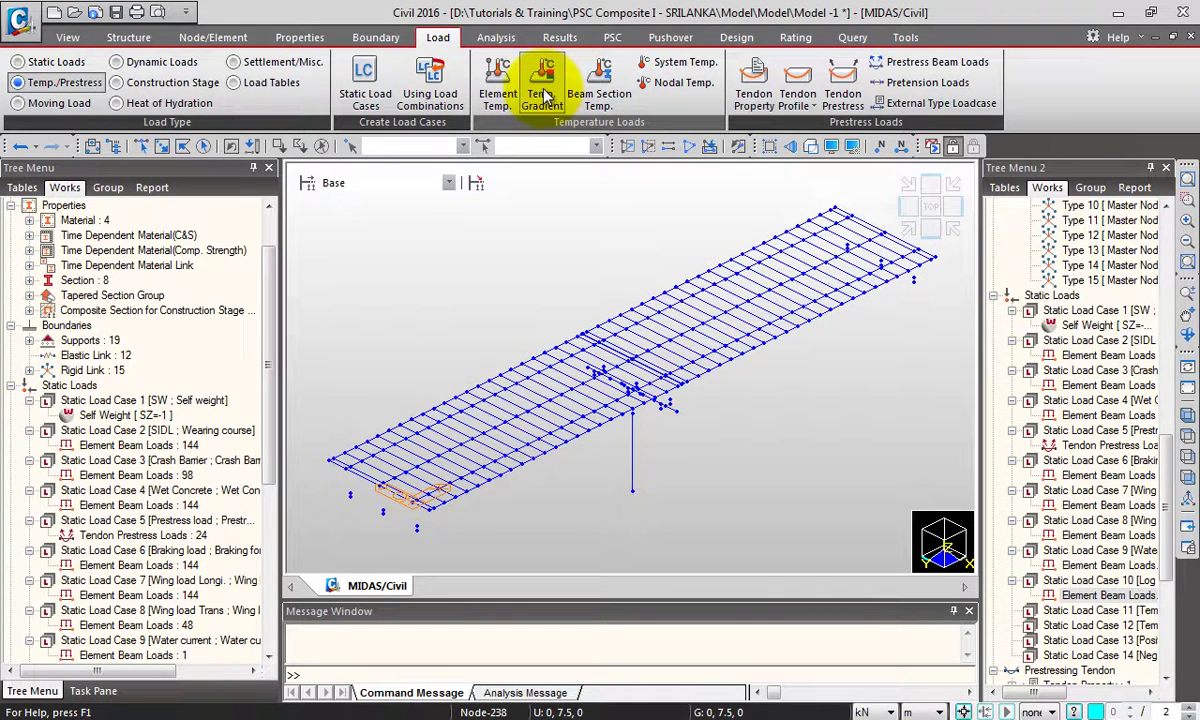
- Apply a Temperature Rise element temperature of 43 °C to the Section 1: Girder elements
left_click(603, 107)
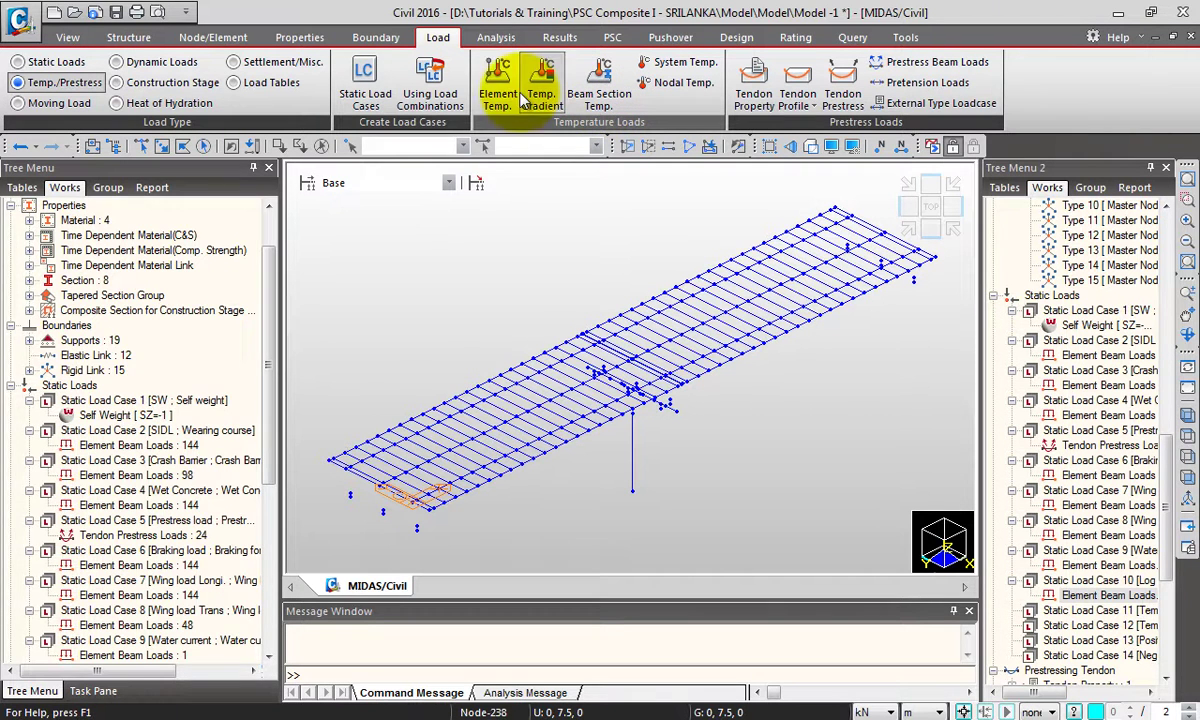
left_click(137, 263)
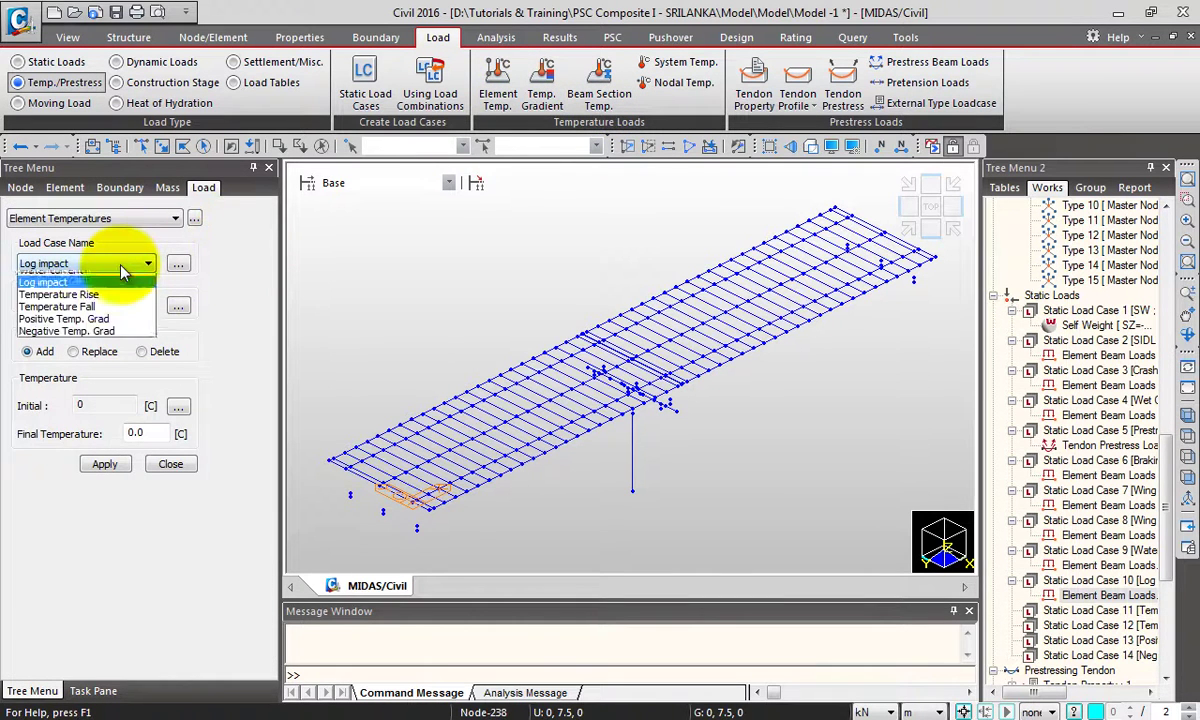
left_click(112, 402)
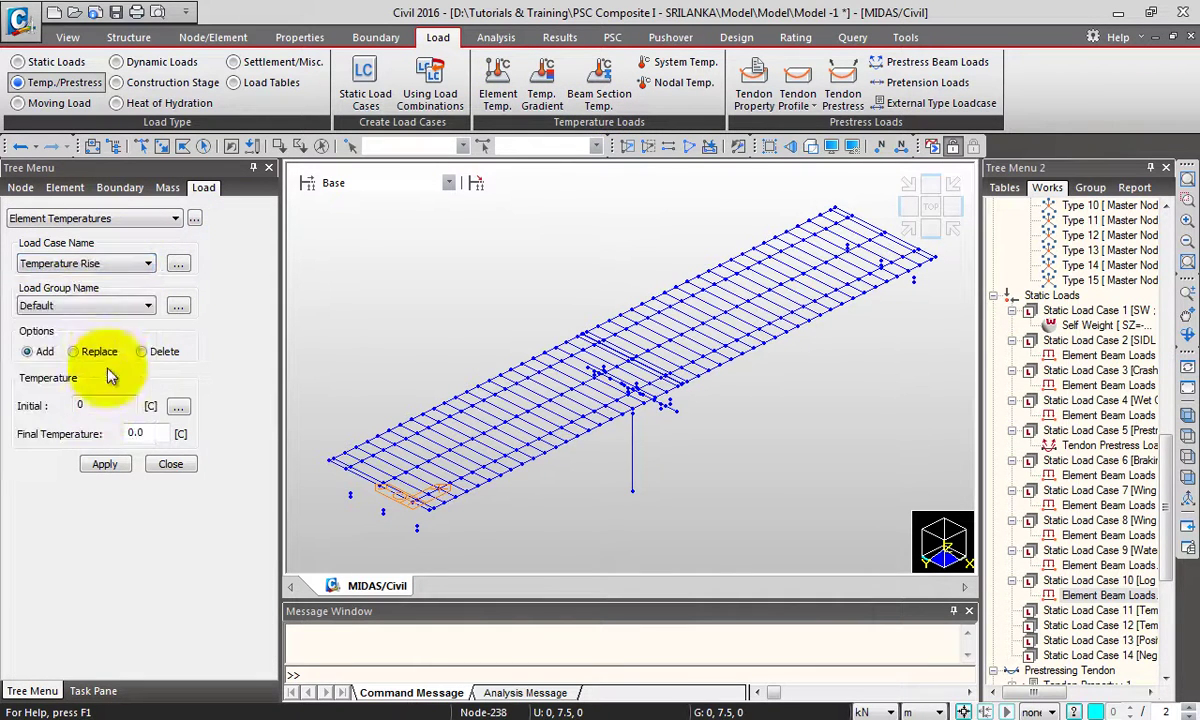
double_click(132, 431)
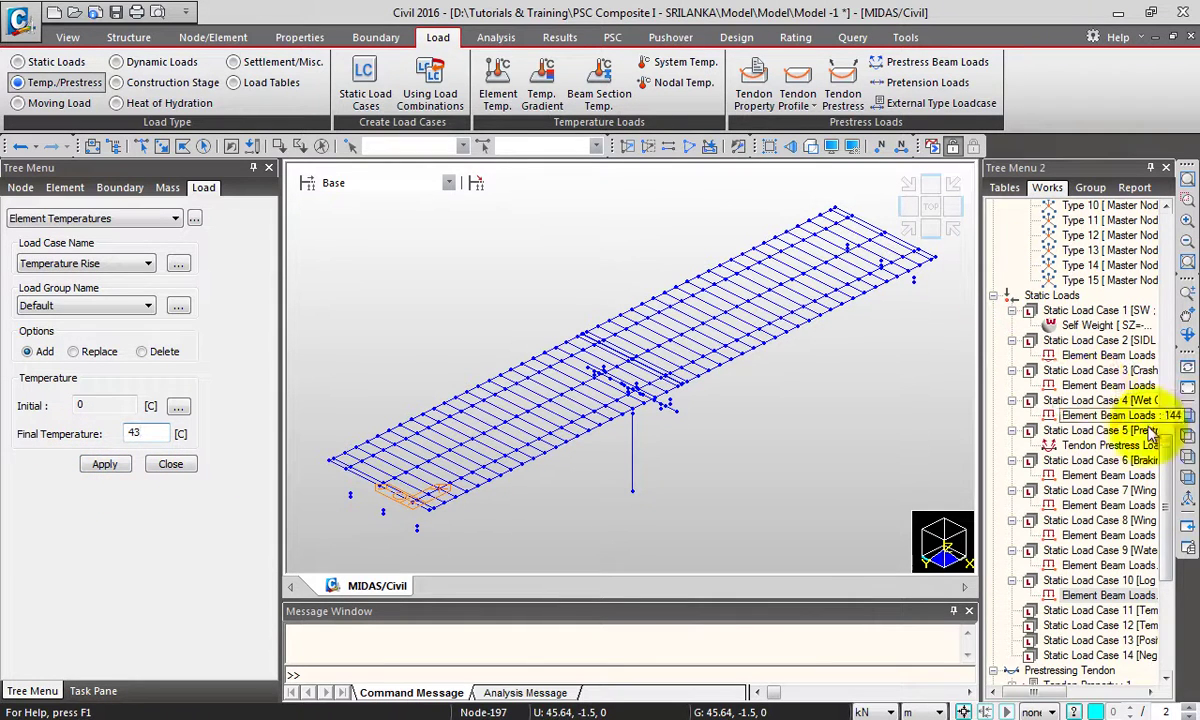
left_click_drag(1175, 507, 1183, 230)
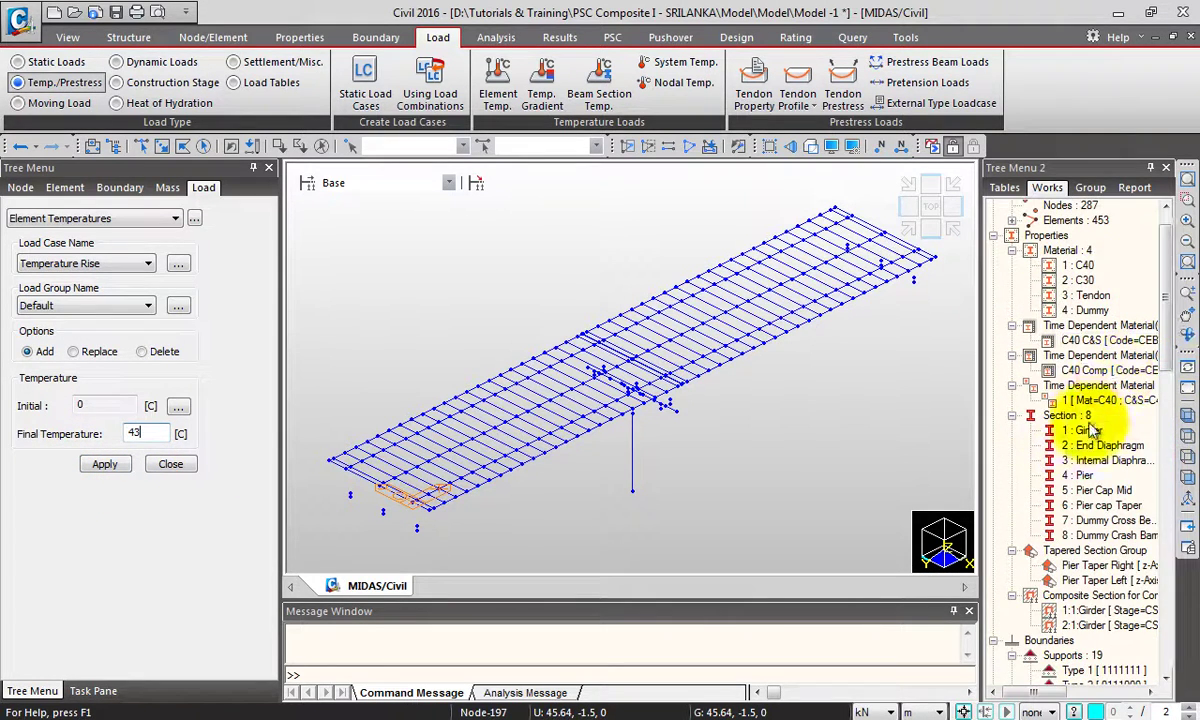
left_click(1086, 430)
left_click(104, 463)
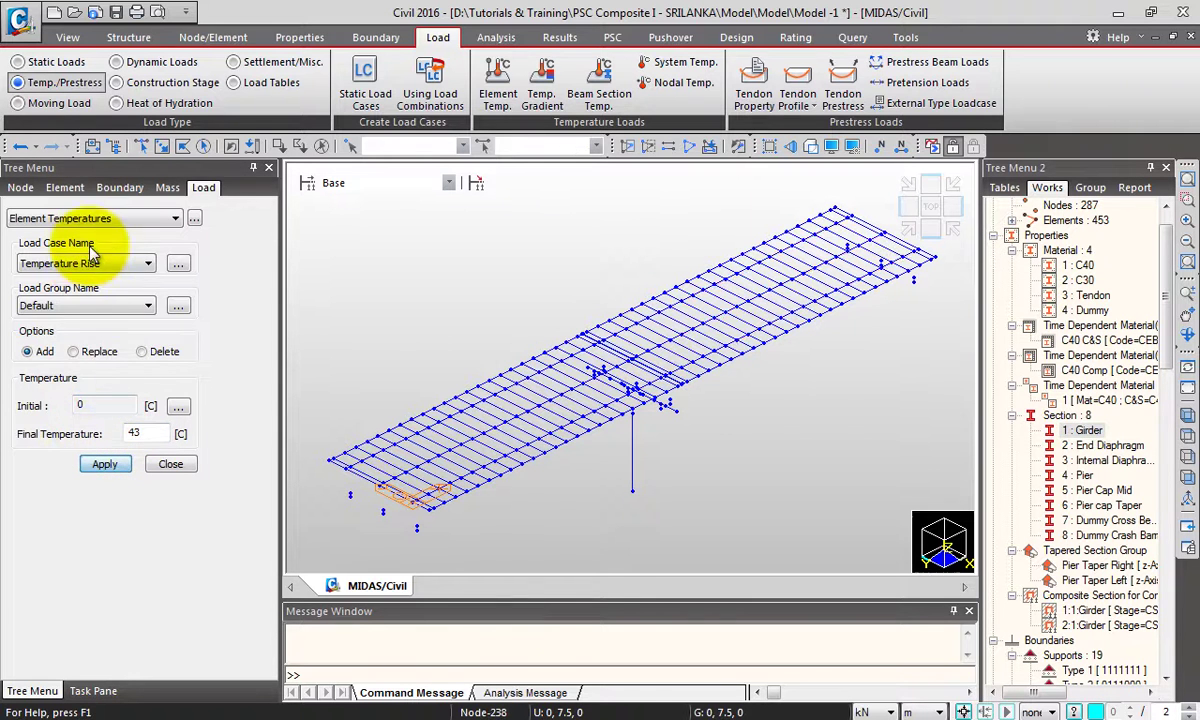
- Apply a Temperature Fall element temperature of -32 °C to the same girder elements
left_click(112, 262)
left_click(100, 415)
double_click(134, 432)
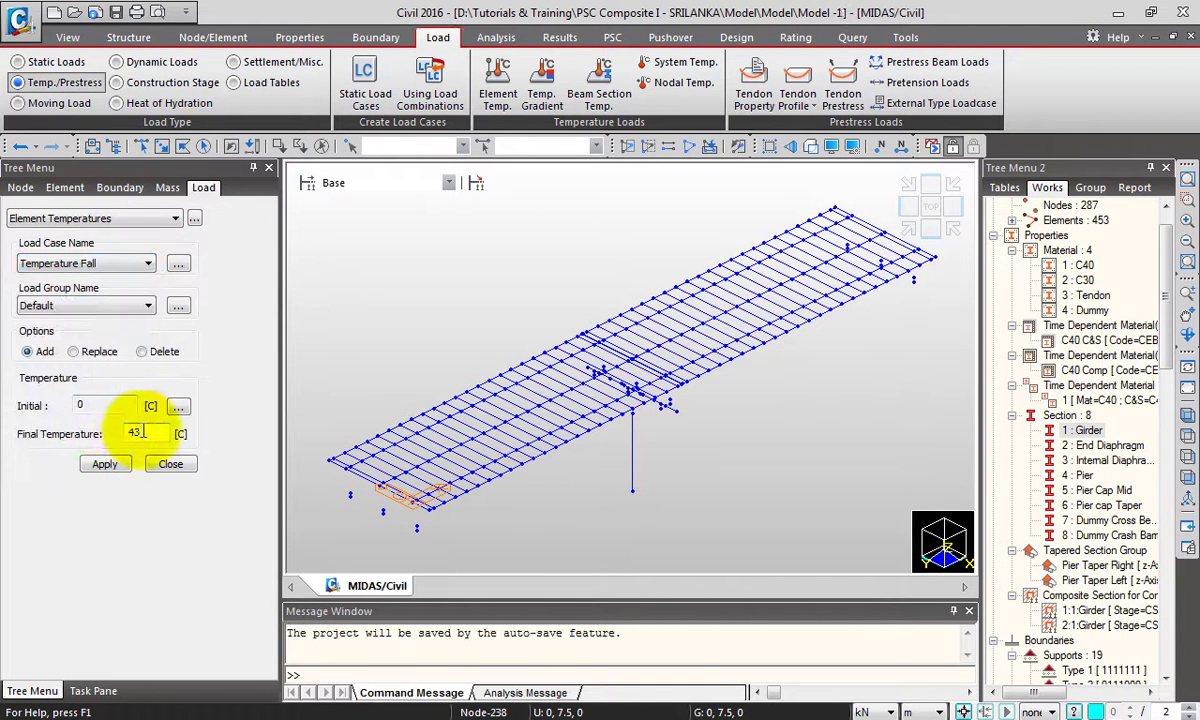
type("-32")
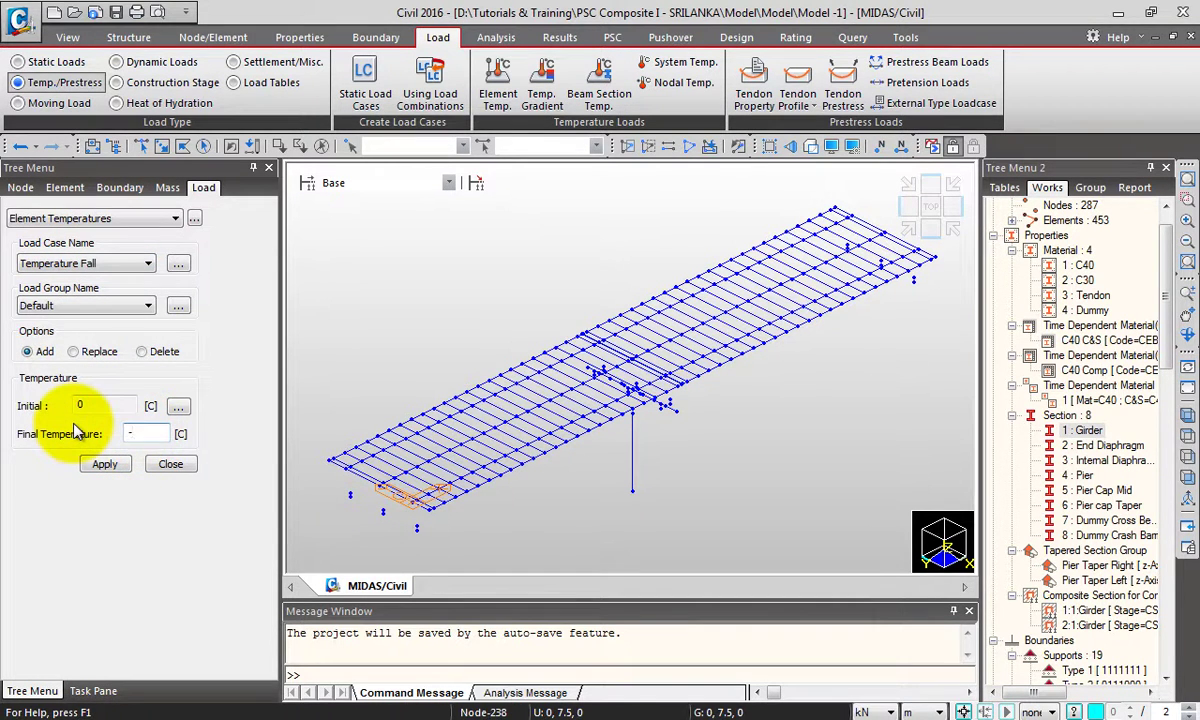
left_click(233, 150)
left_click(104, 464)
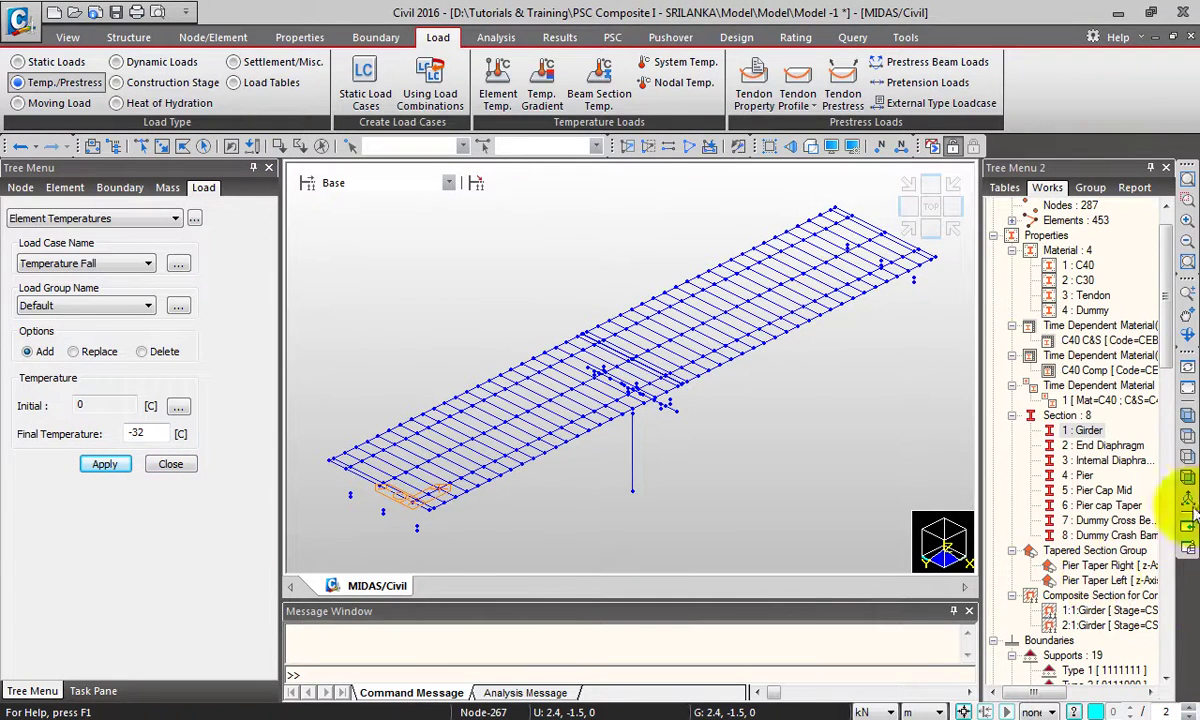
- Display the element temperatures of Load Cases 11 and 12 on the girders, then close the form
left_click_drag(1163, 296, 1168, 656)
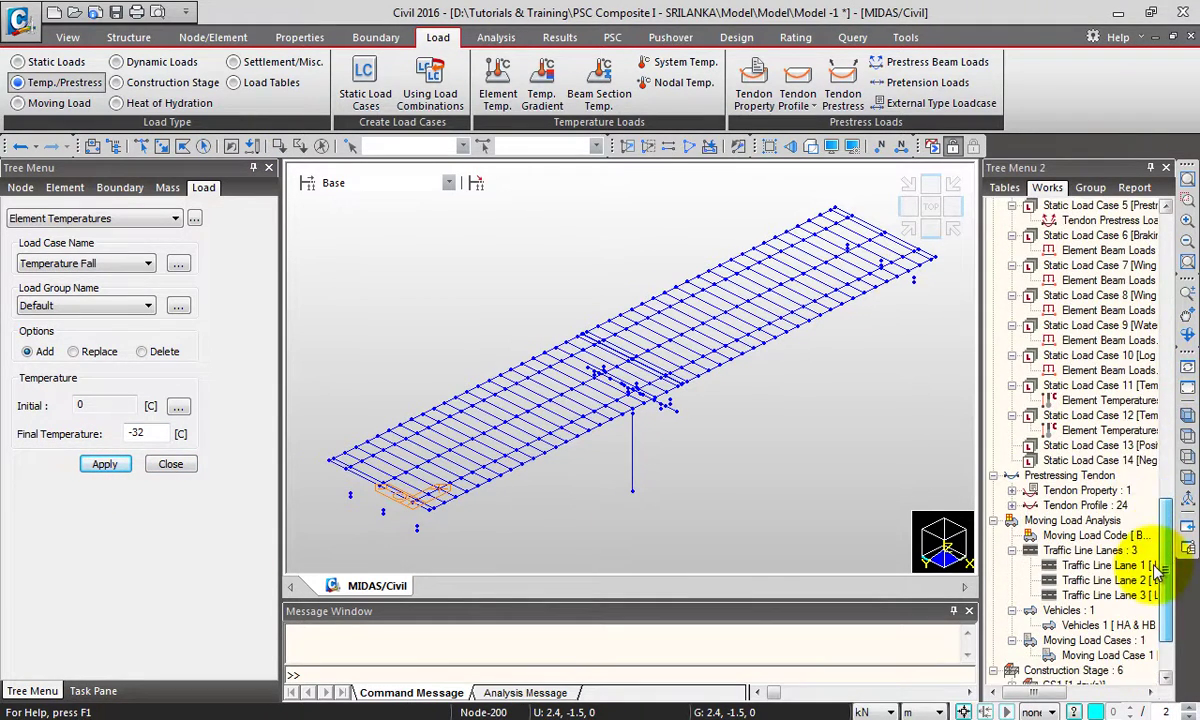
right_click(1116, 408)
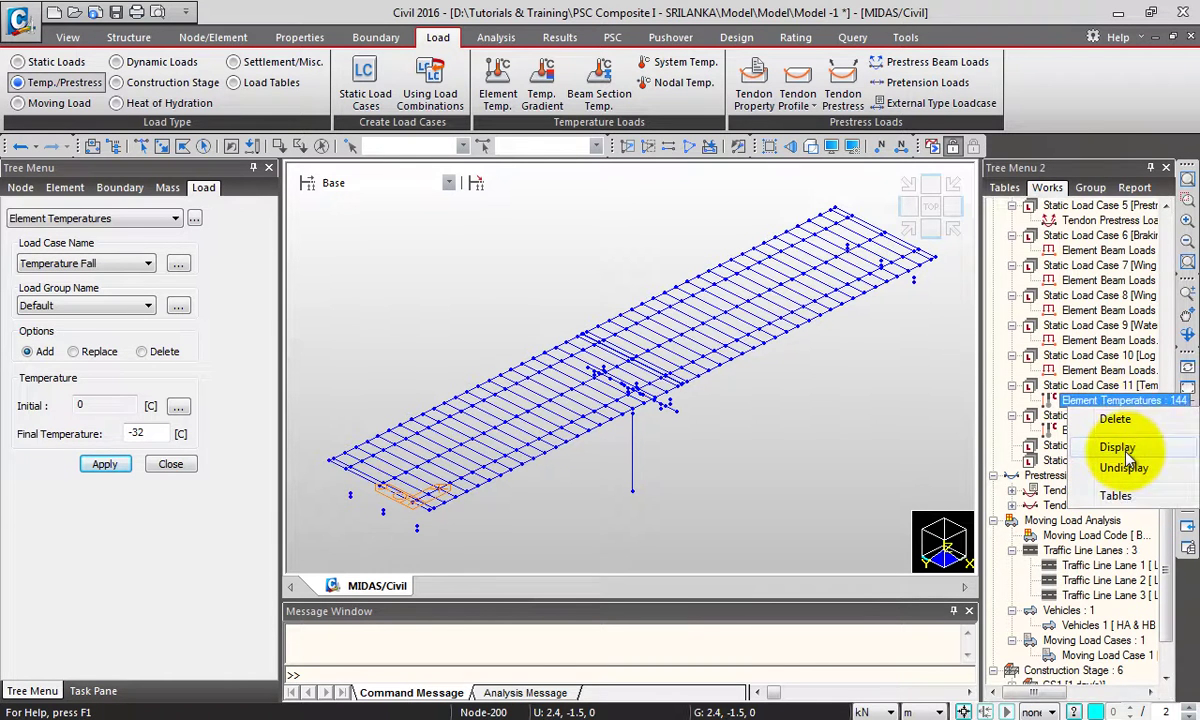
left_click(1117, 447)
right_click(1110, 430)
left_click(1135, 476)
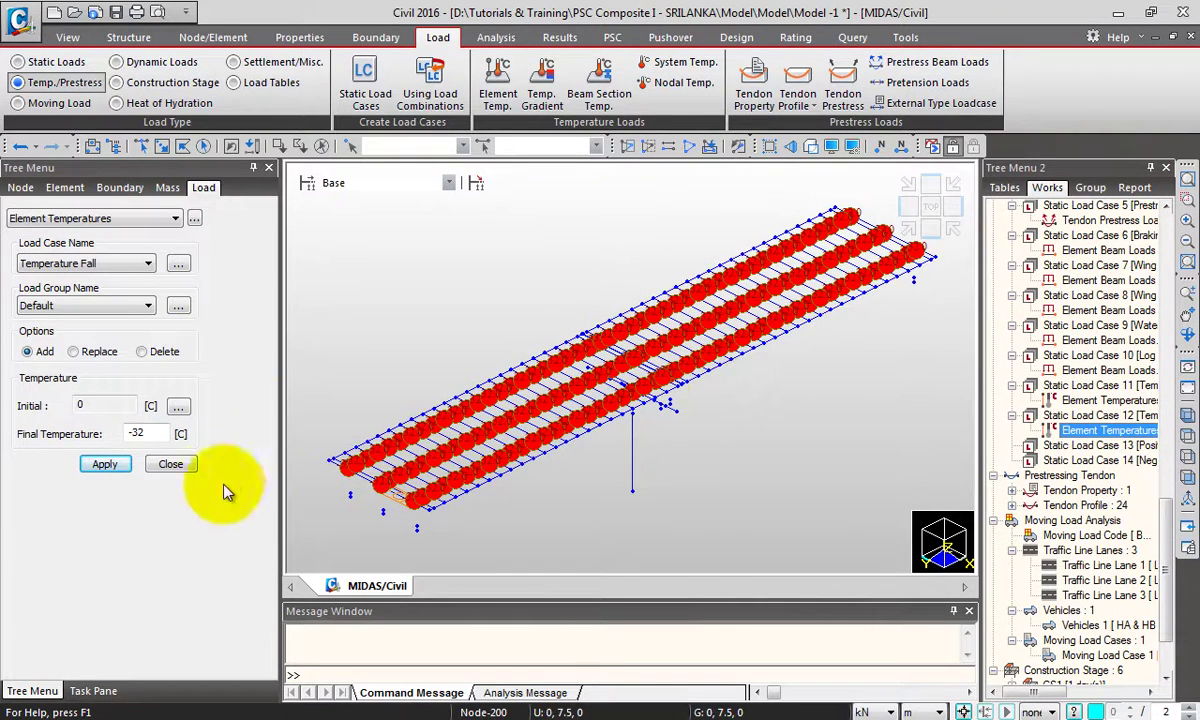
left_click(170, 465)
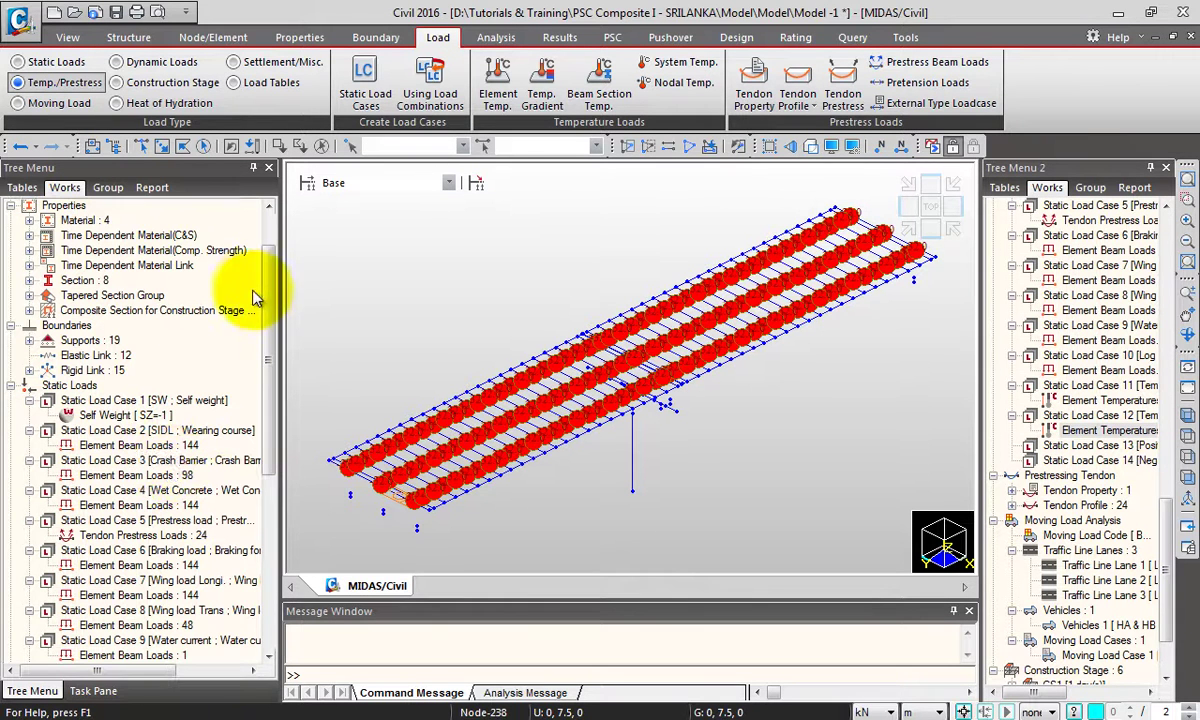
- Set Beam Section Temp. to Positive Temp. Grad, PSC/Composite section type, with B taken from Section
left_click(600, 97)
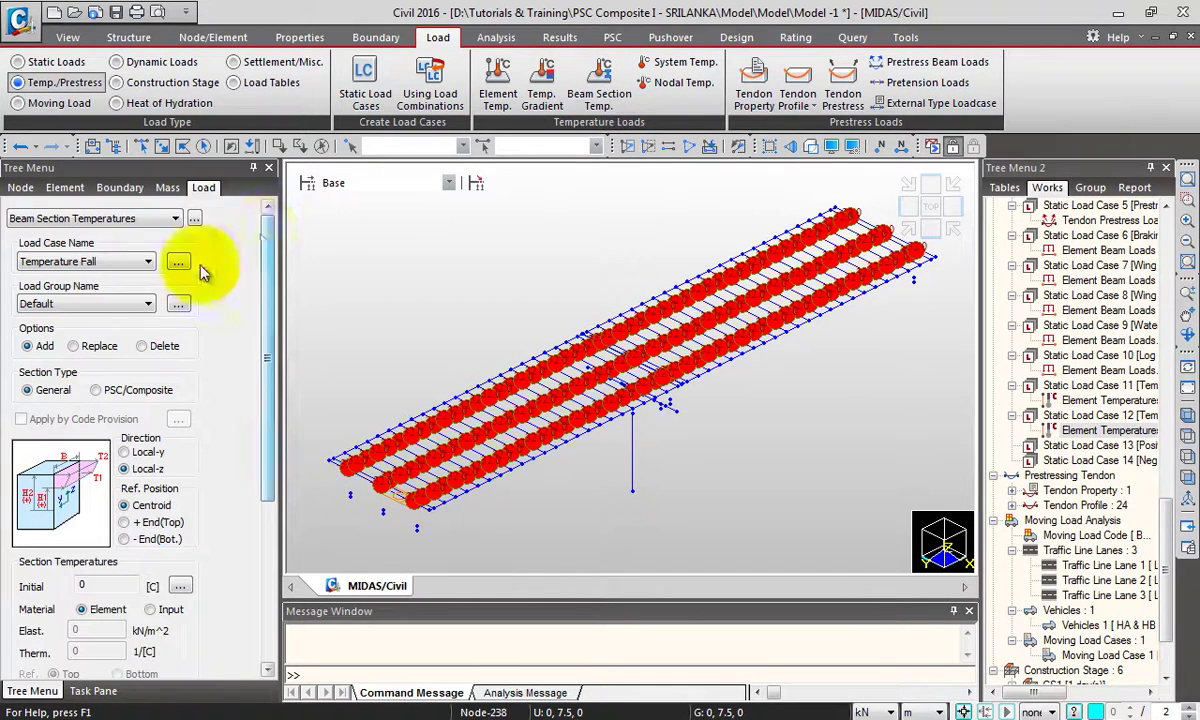
left_click(128, 262)
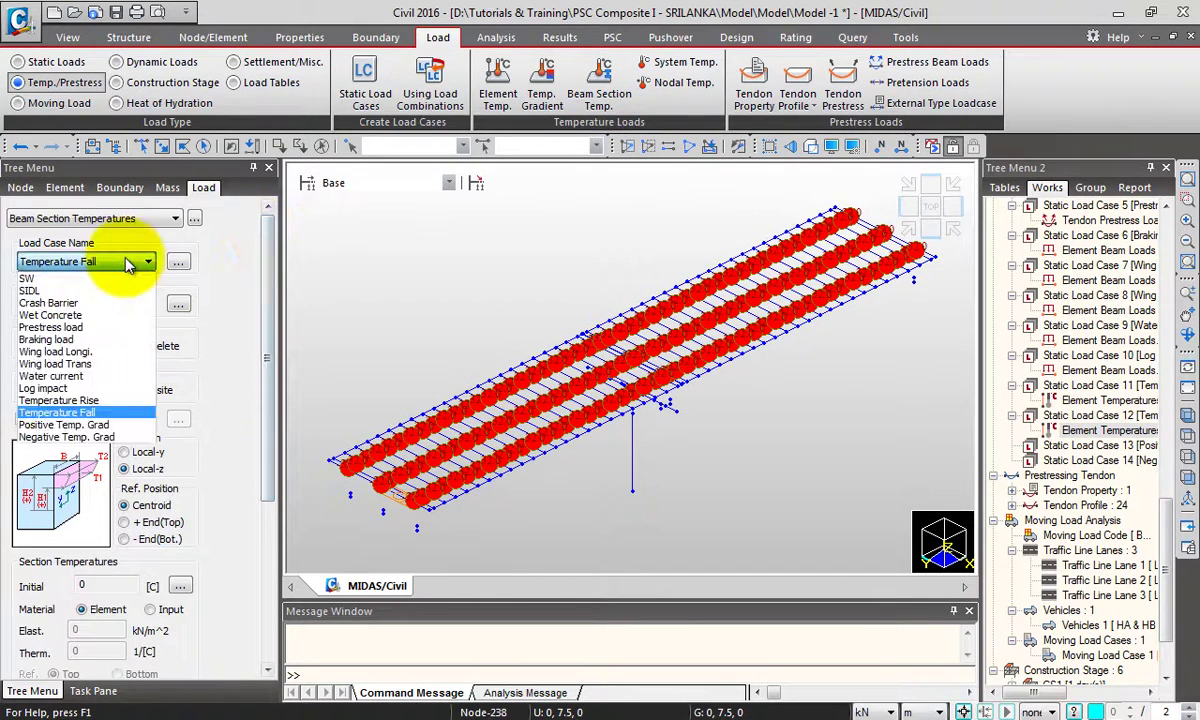
left_click(106, 425)
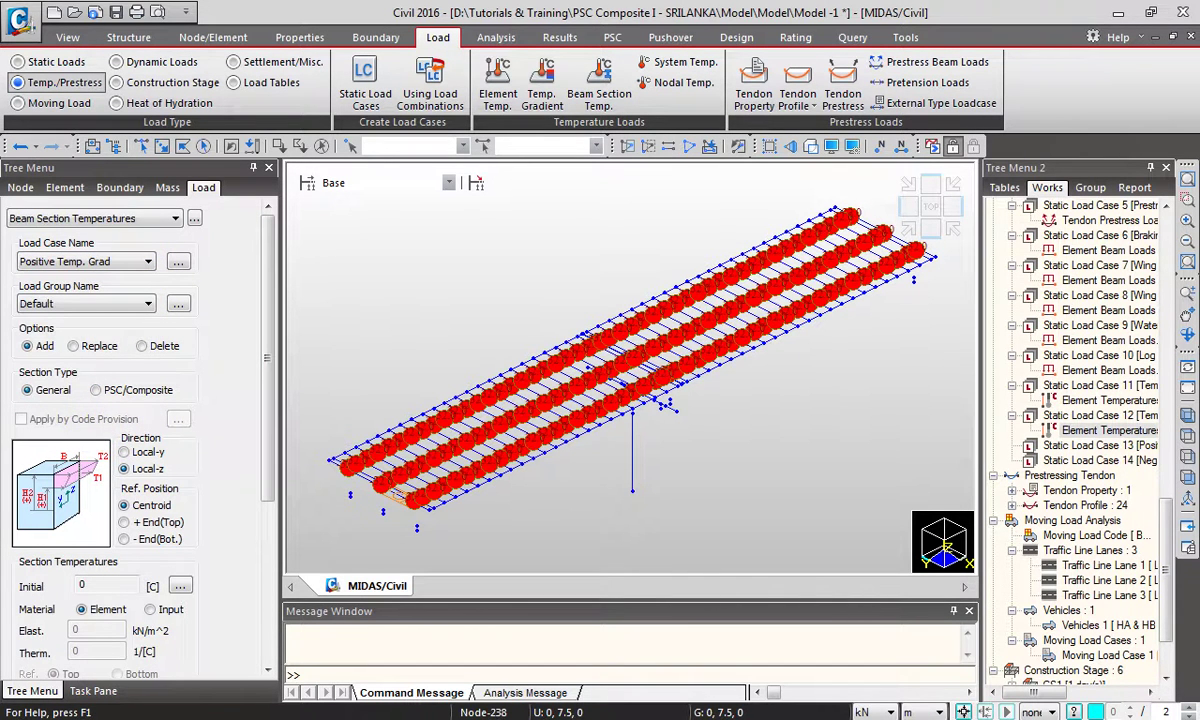
left_click(95, 390)
left_click_drag(266, 302, 267, 405)
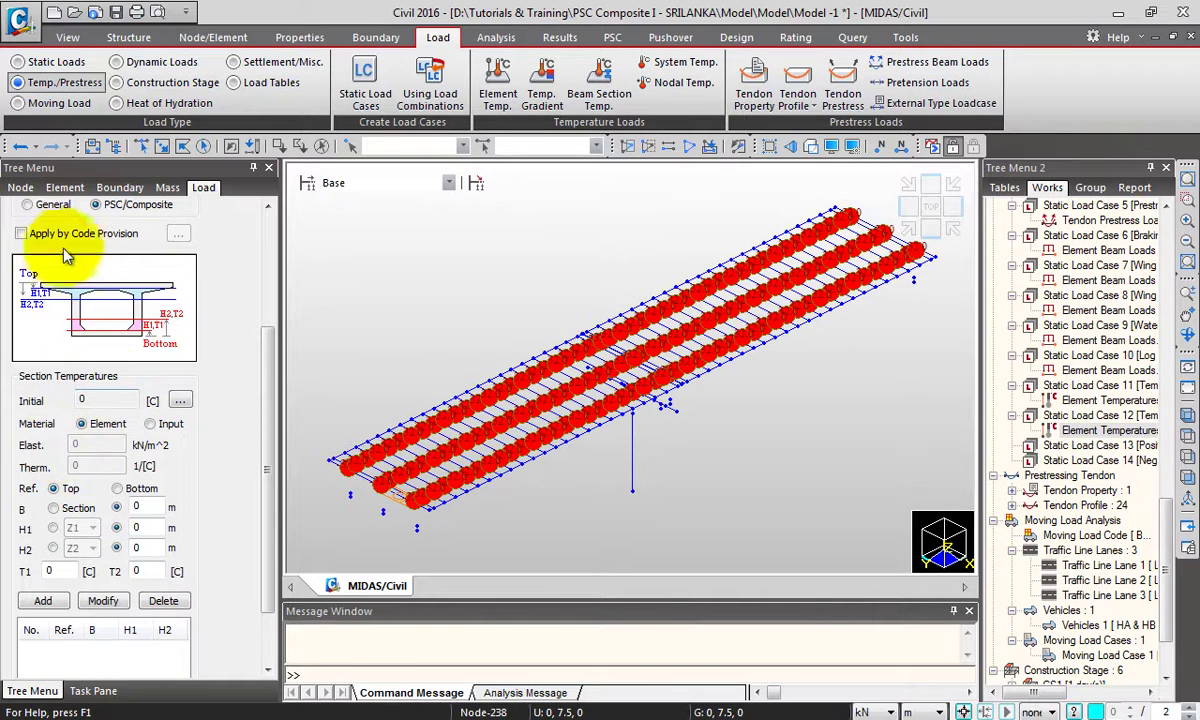
left_click(80, 510)
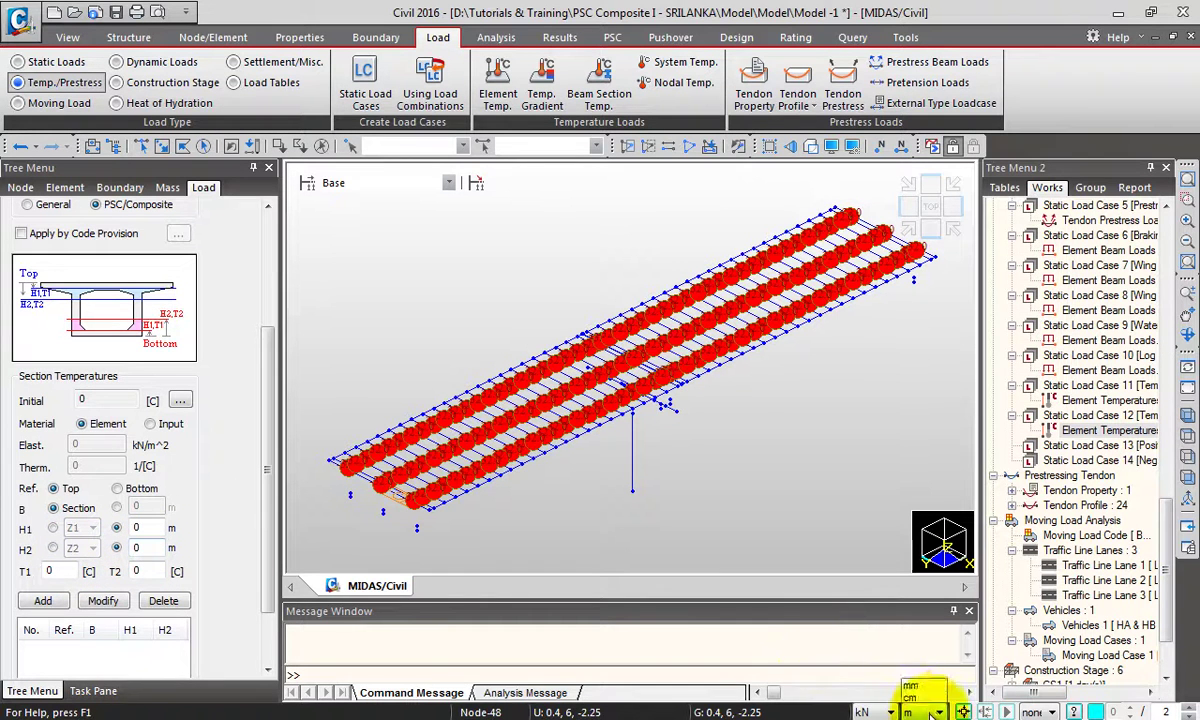
- Add the first positive-gradient band, 0–150 mm with T1 17.8 and T2 4
scroll(924, 656, "up", 7)
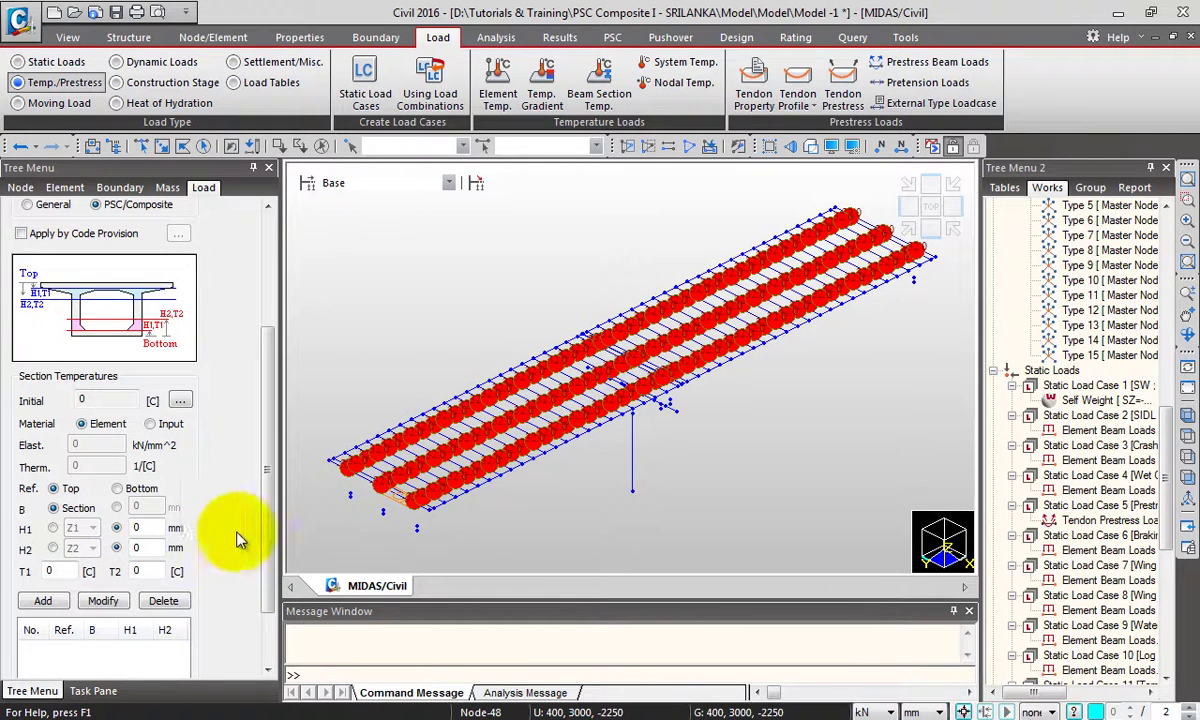
double_click(140, 547)
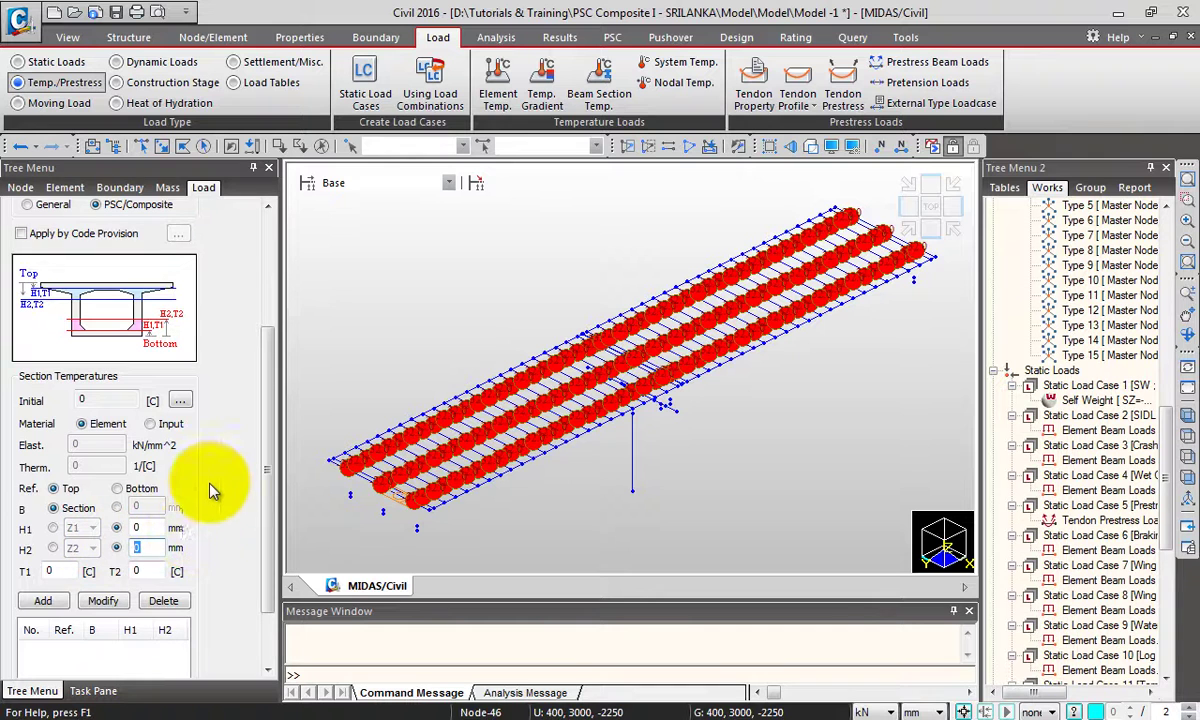
type("150")
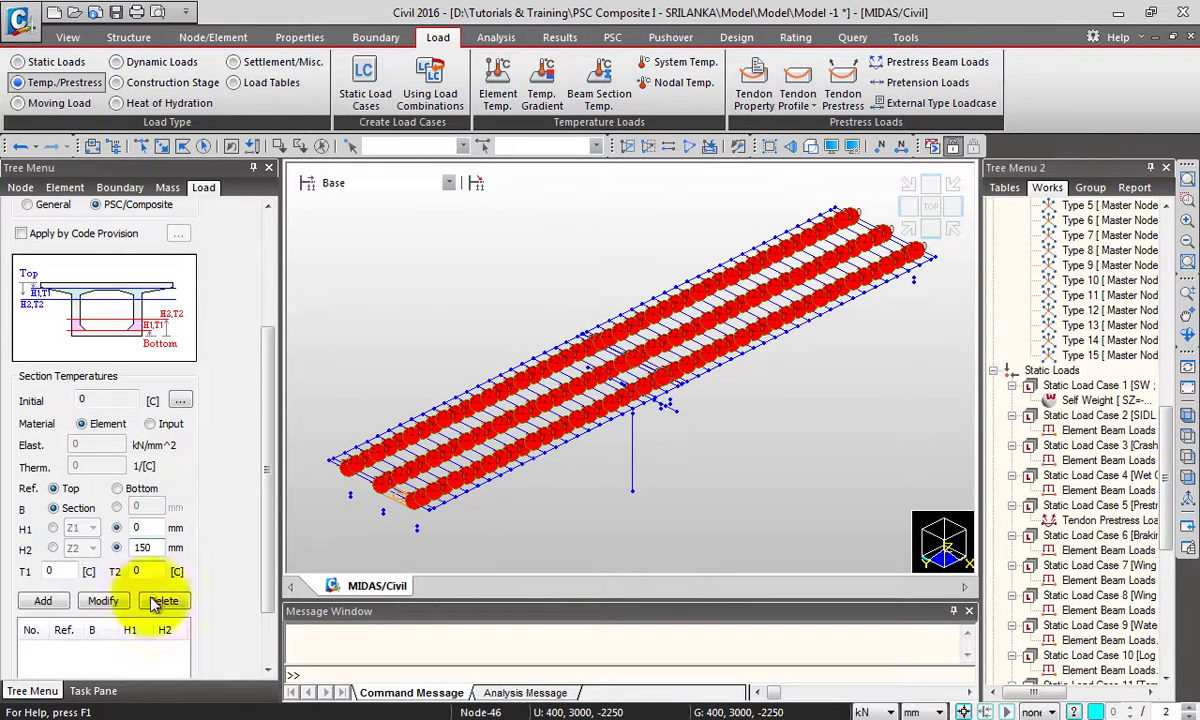
double_click(50, 570)
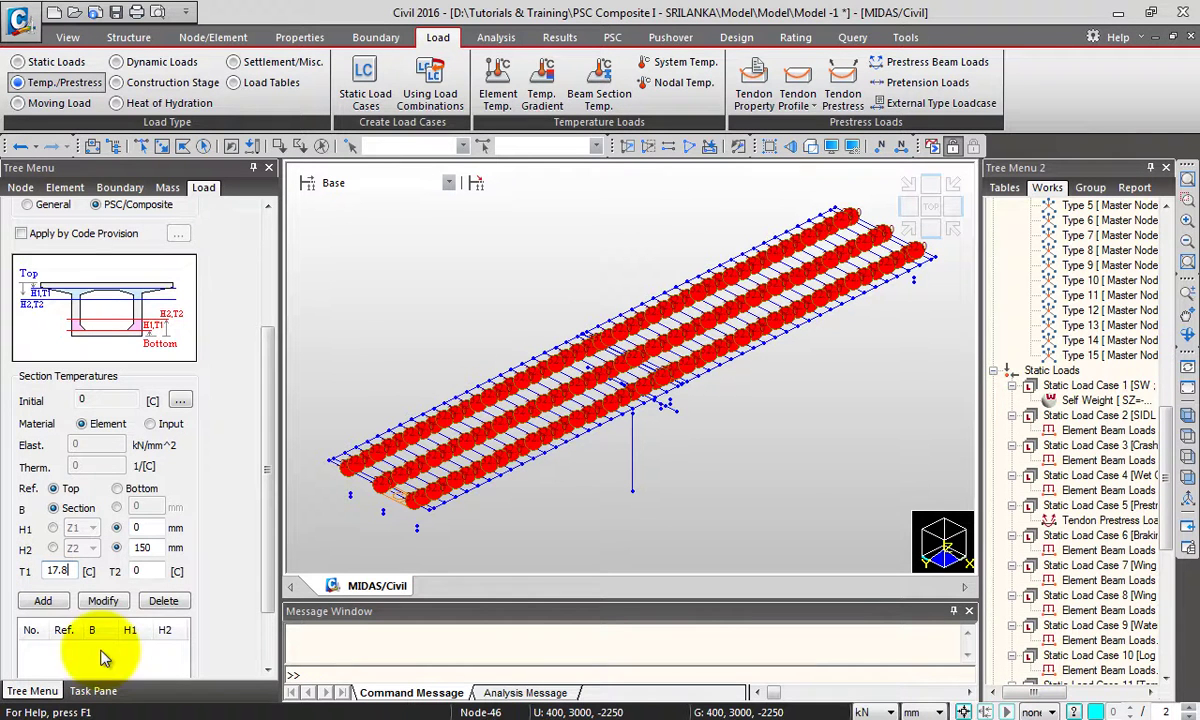
double_click(136, 570)
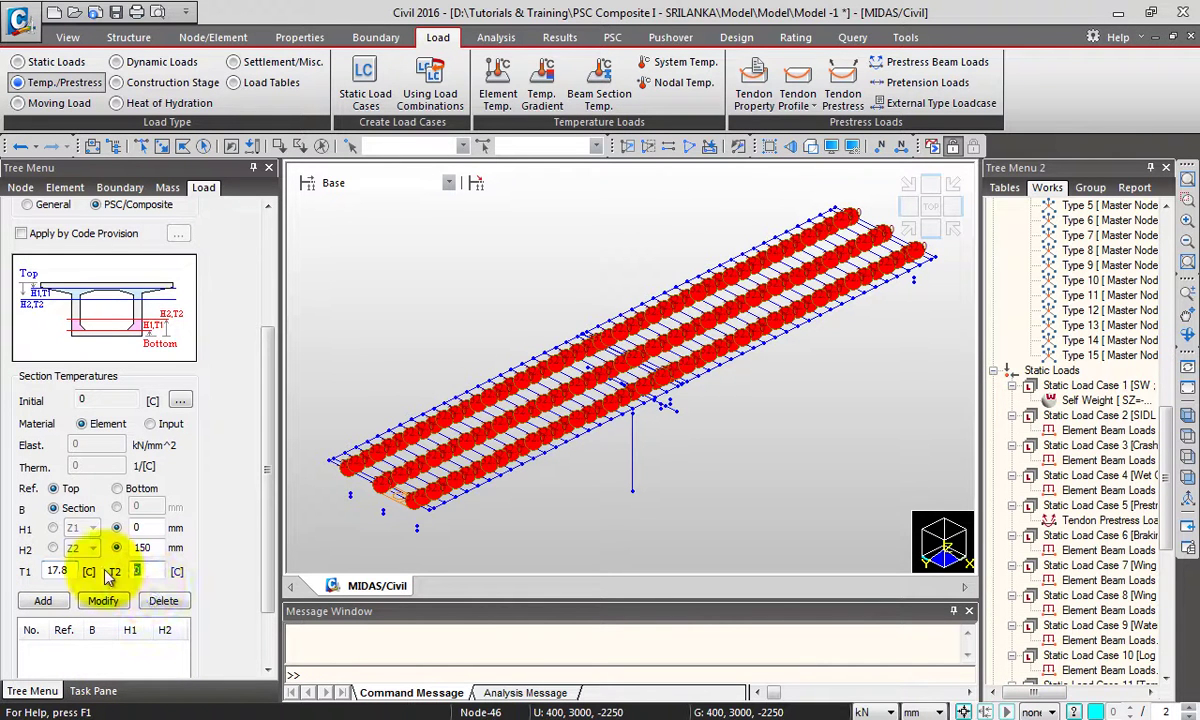
left_click(43, 600)
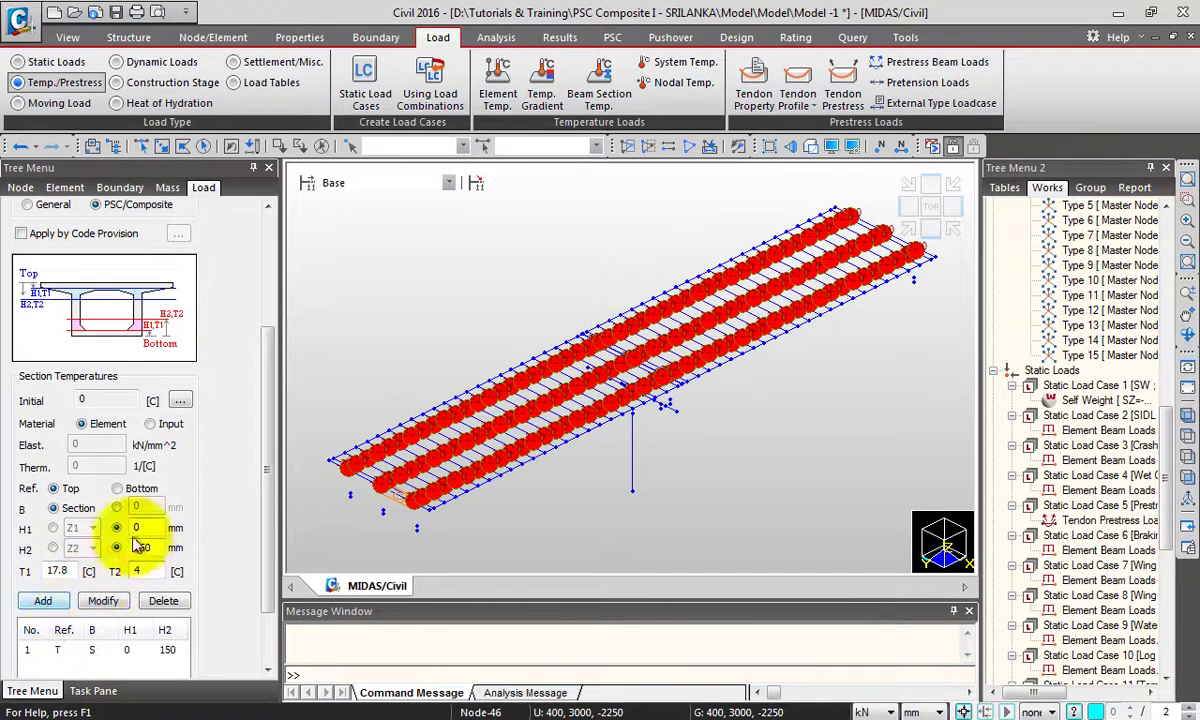
- Add the second band, 150–400 mm with T1 4 and T2 0
double_click(160, 527)
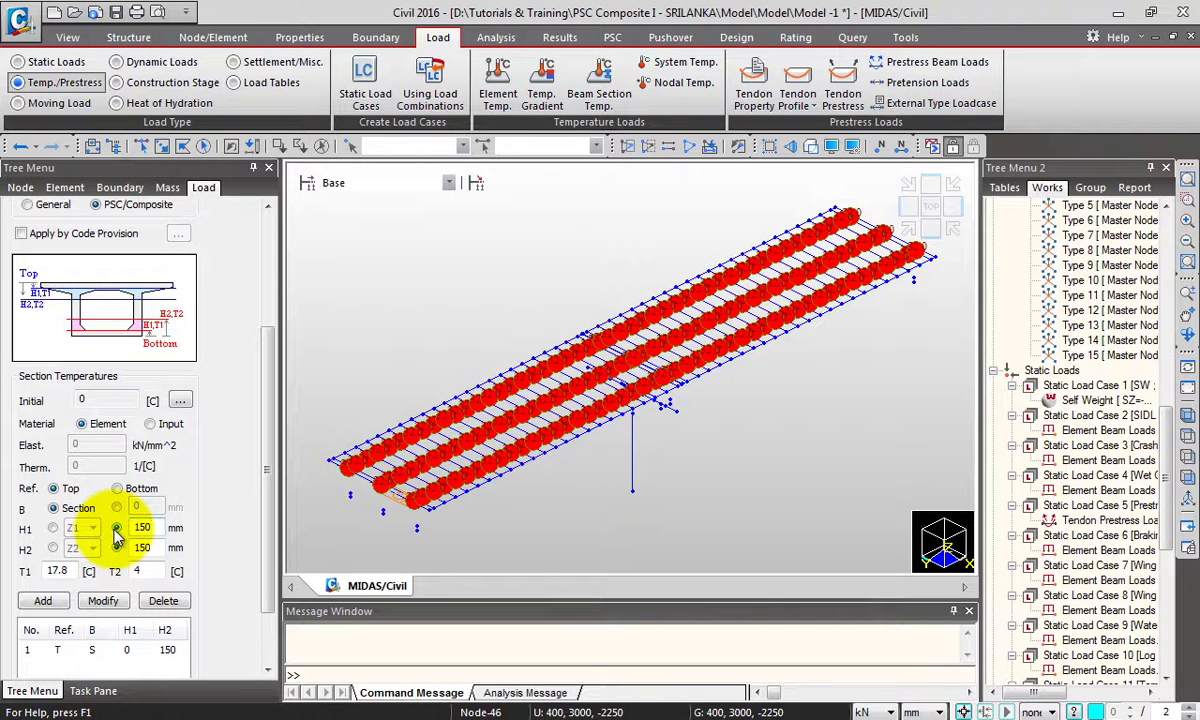
double_click(142, 547)
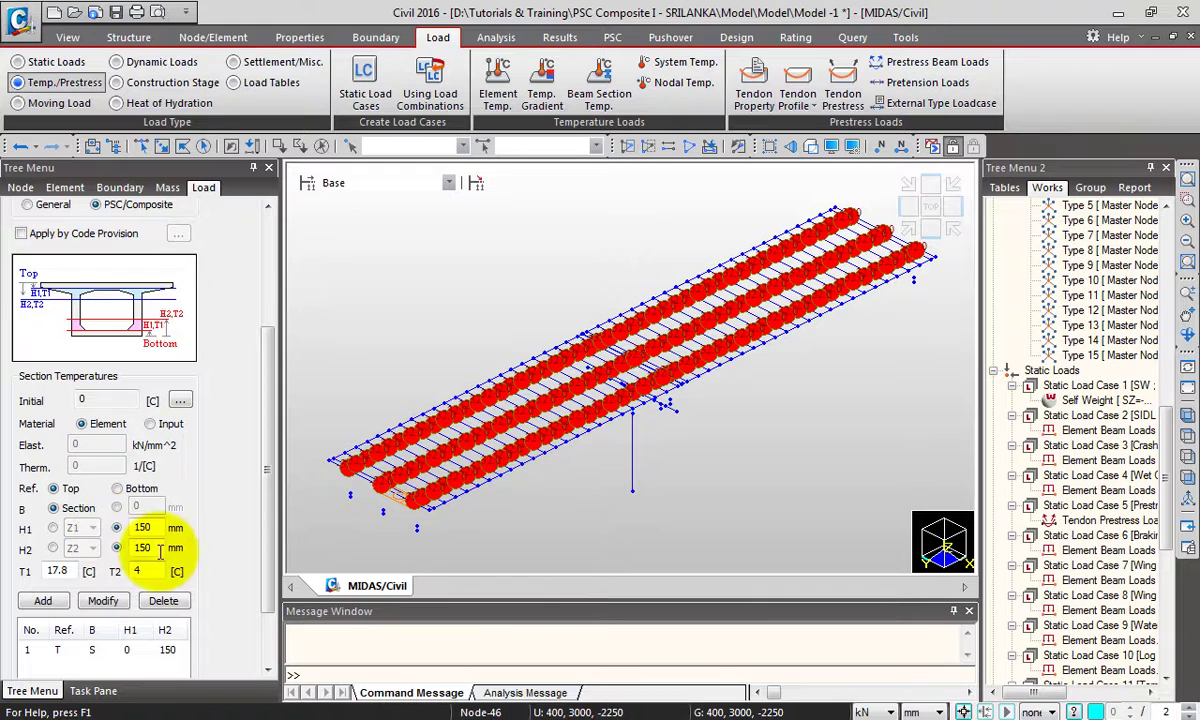
double_click(60, 570)
type("4")
double_click(135, 570)
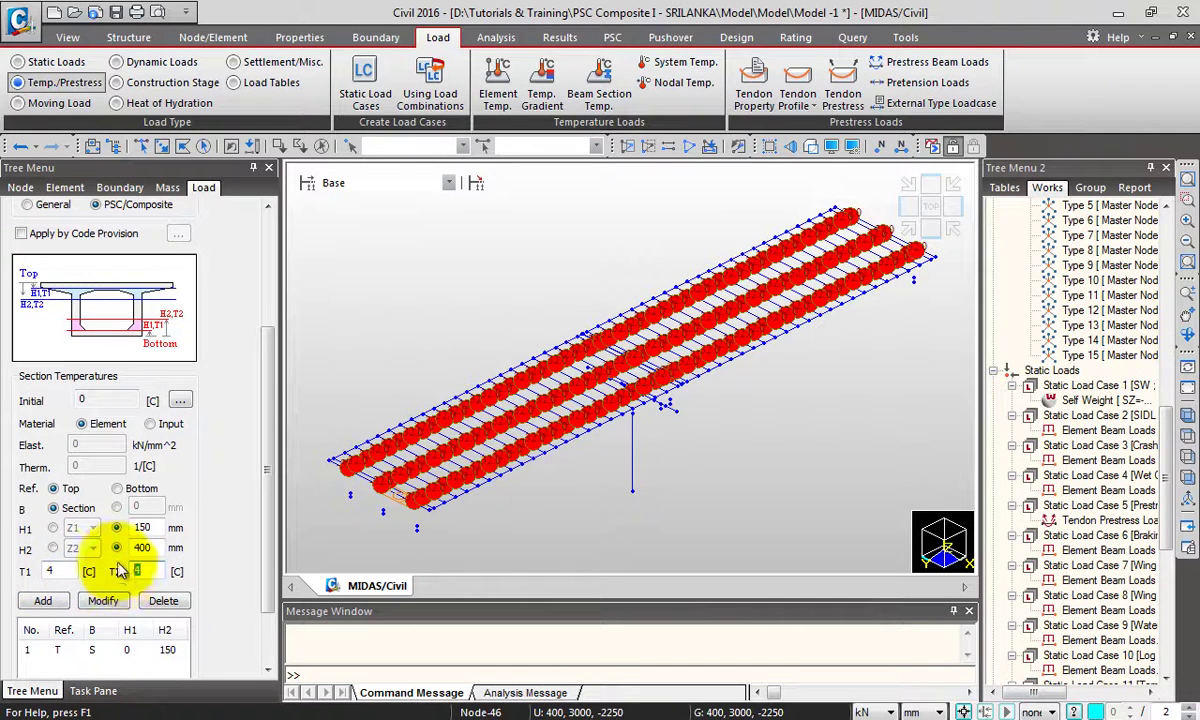
type("0")
left_click(43, 600)
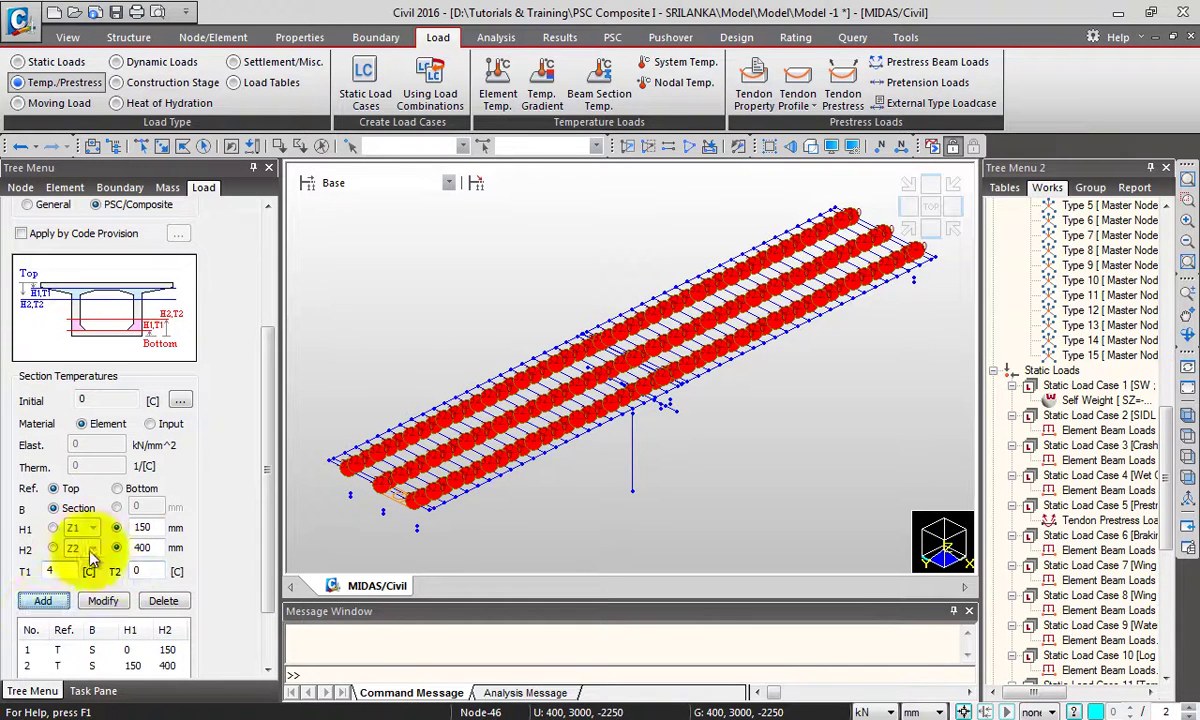
- Add the third band, 1800–1950 mm with T1 0 and T2 2.1, correcting the start depth
double_click(136, 522)
type("285")
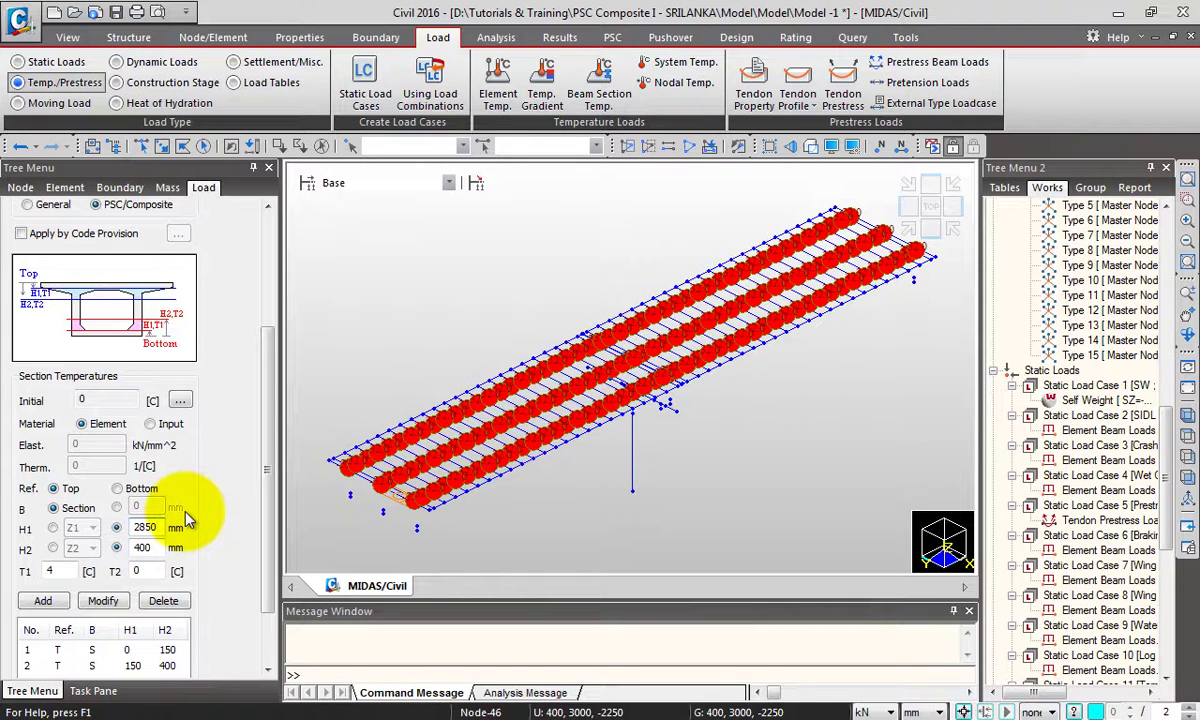
type("0")
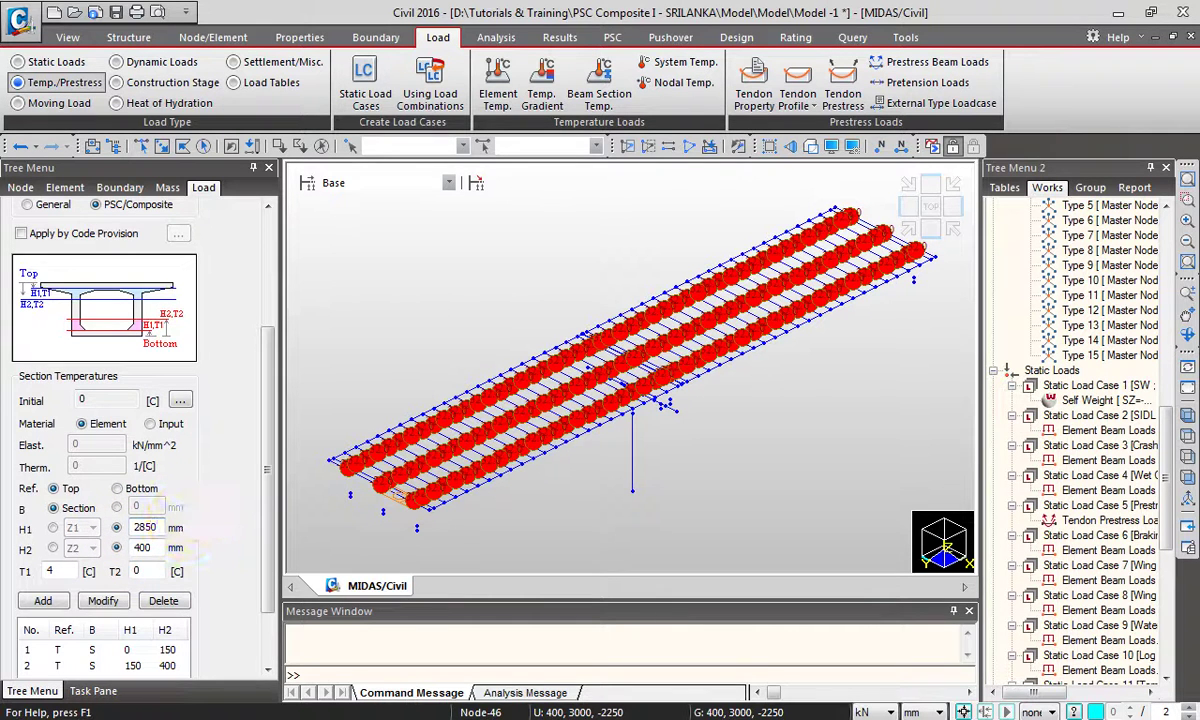
double_click(145, 528)
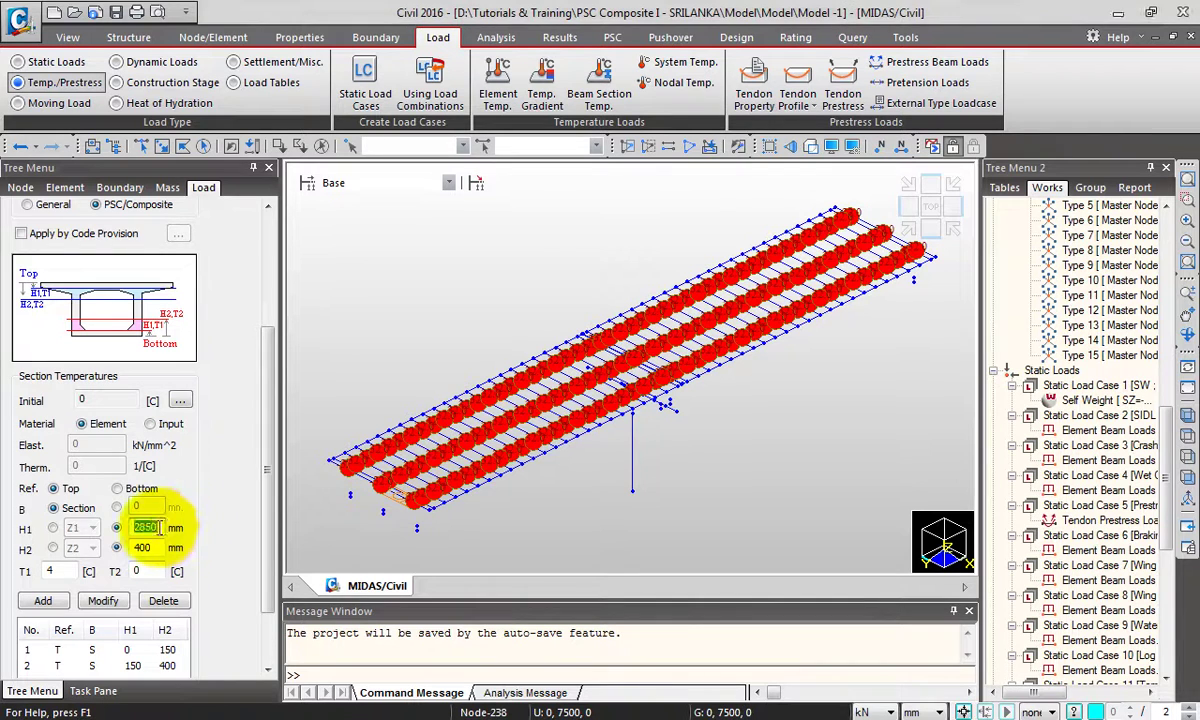
type("1800")
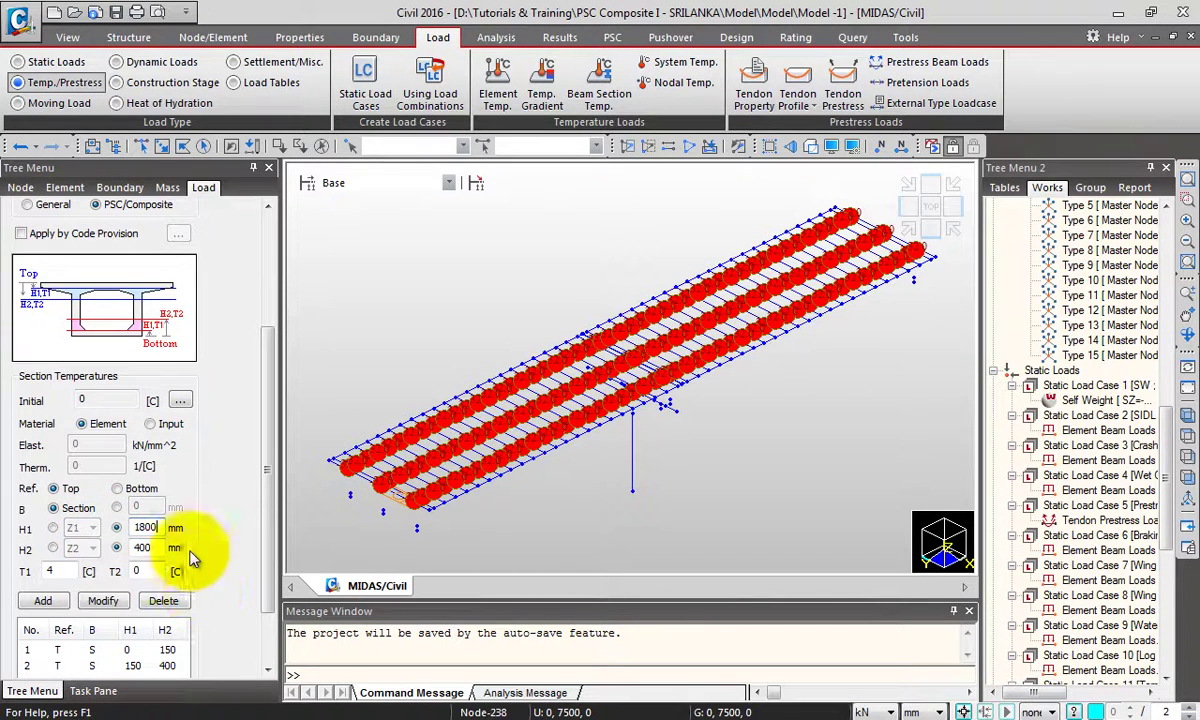
key("BackSpace")
key("BackSpace")
key("BackSpace")
type("195")
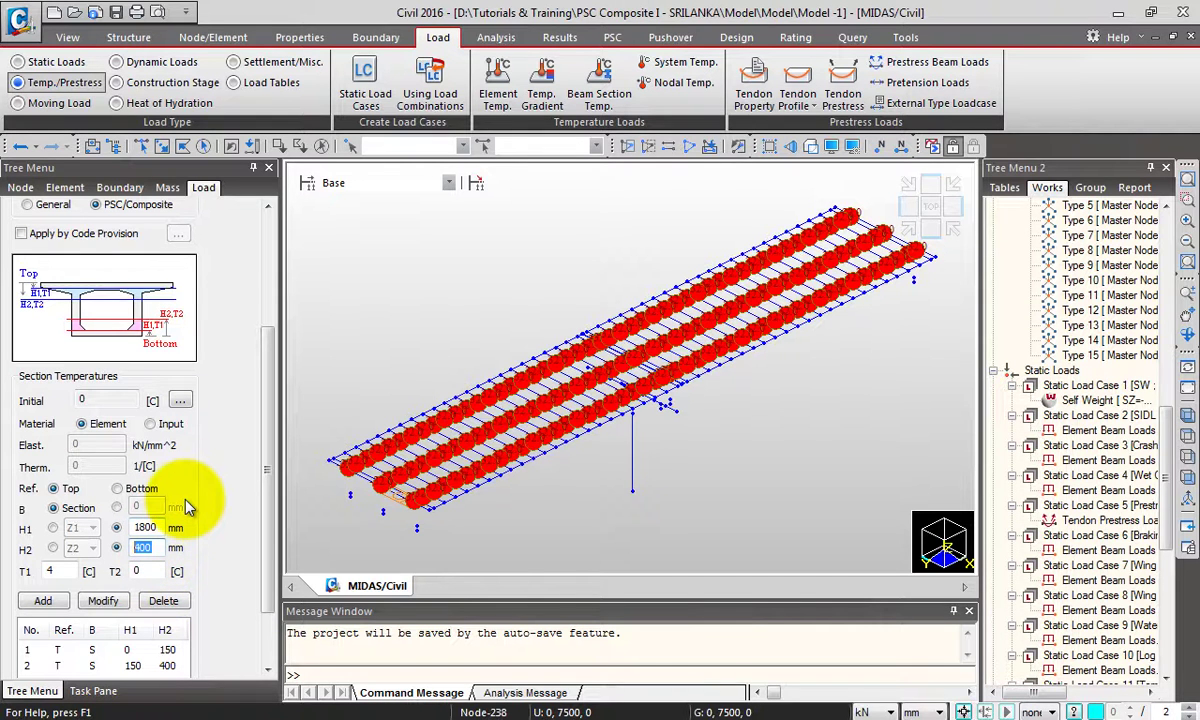
type("0")
key("Tab")
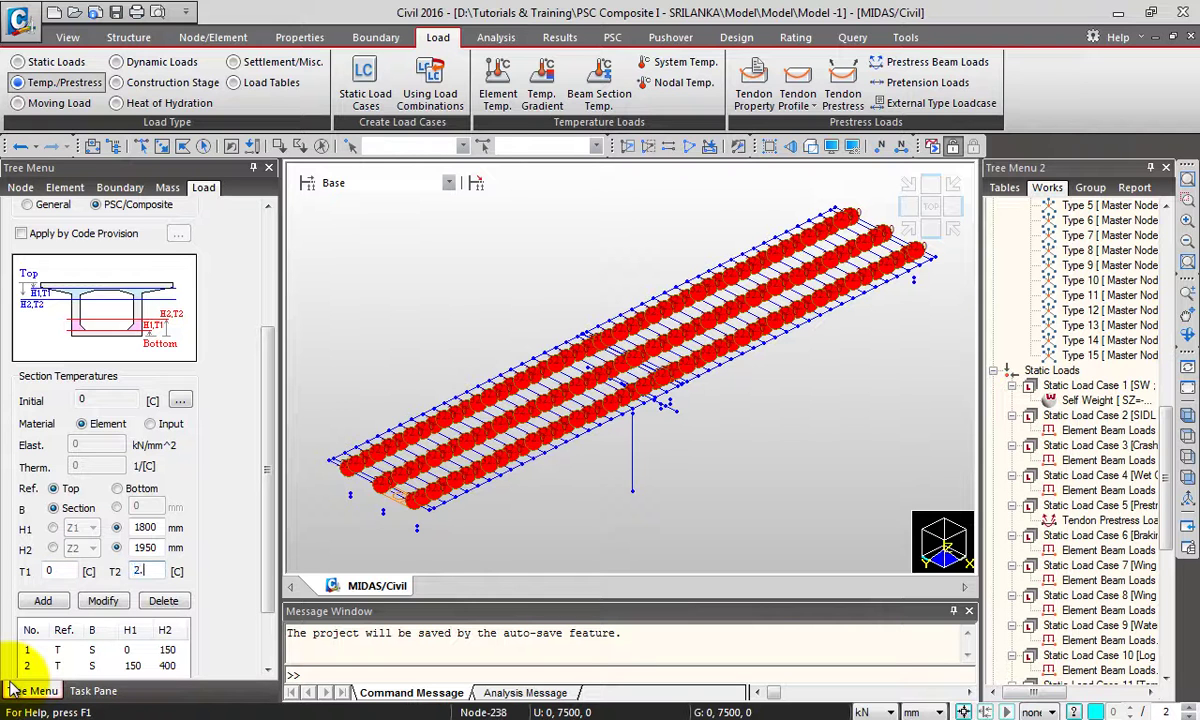
left_click(45, 600)
left_click_drag(268, 348, 270, 423)
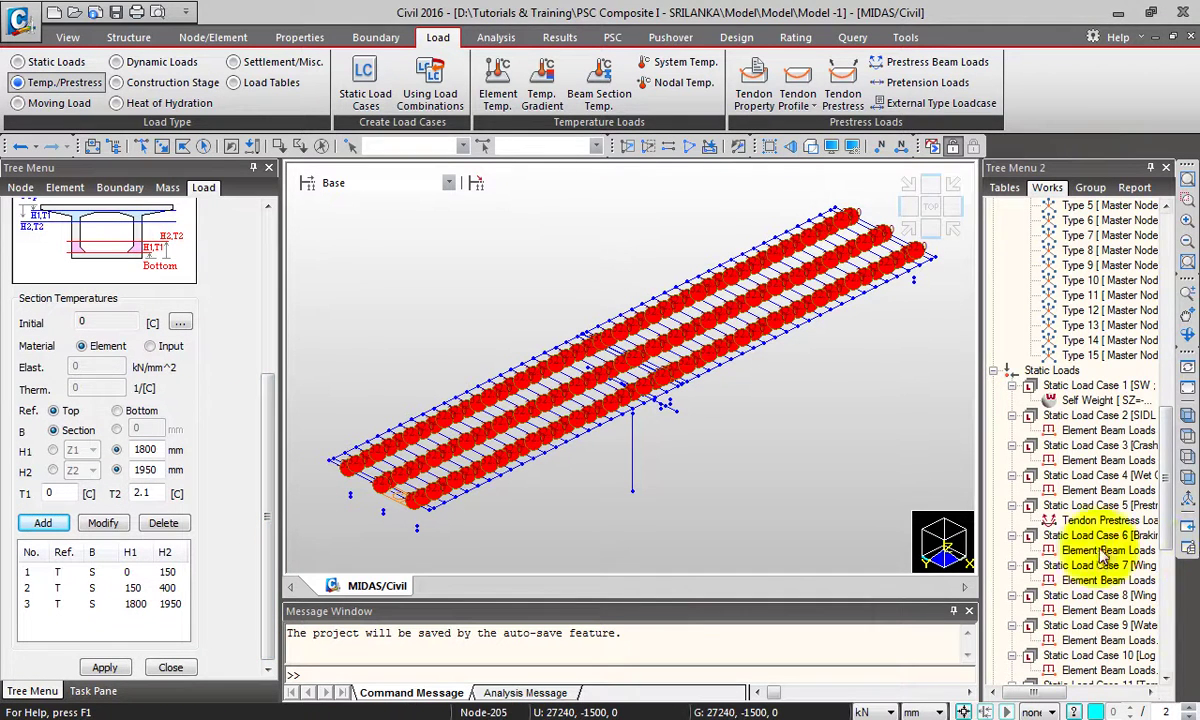
- Hide the temperature load display and apply the gradient to all elements with section 1: Girder
scroll(1165, 450, "down", 6)
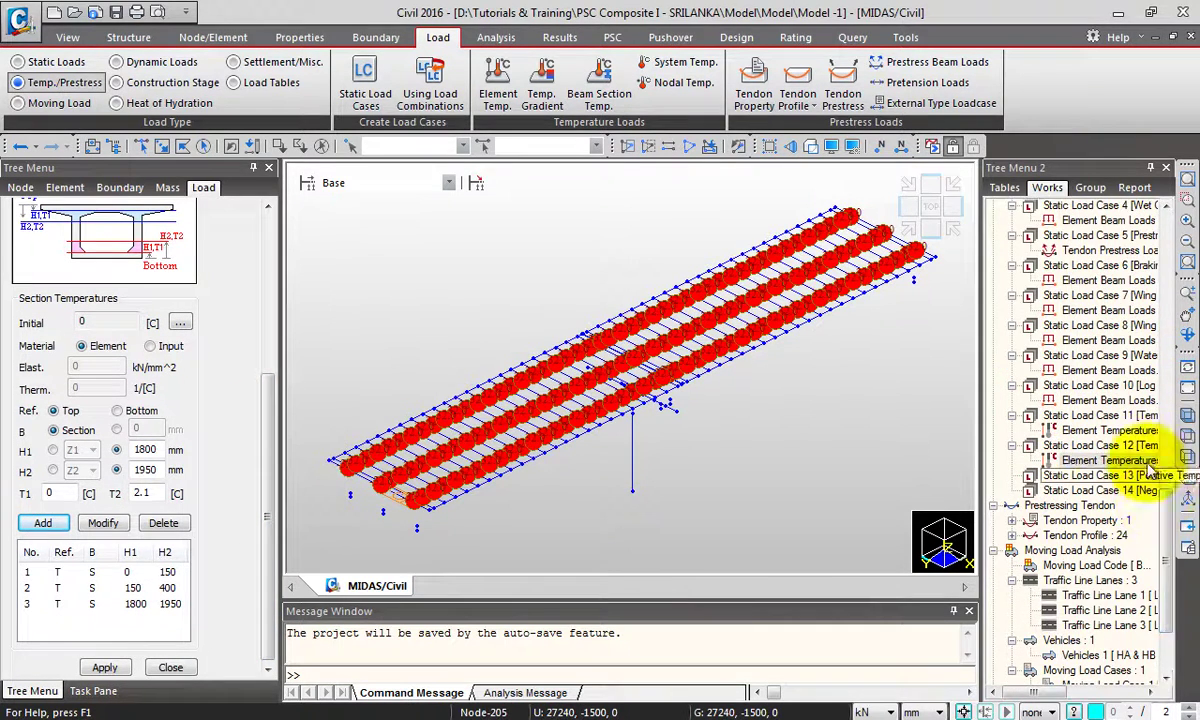
right_click(1045, 430)
left_click(1098, 495)
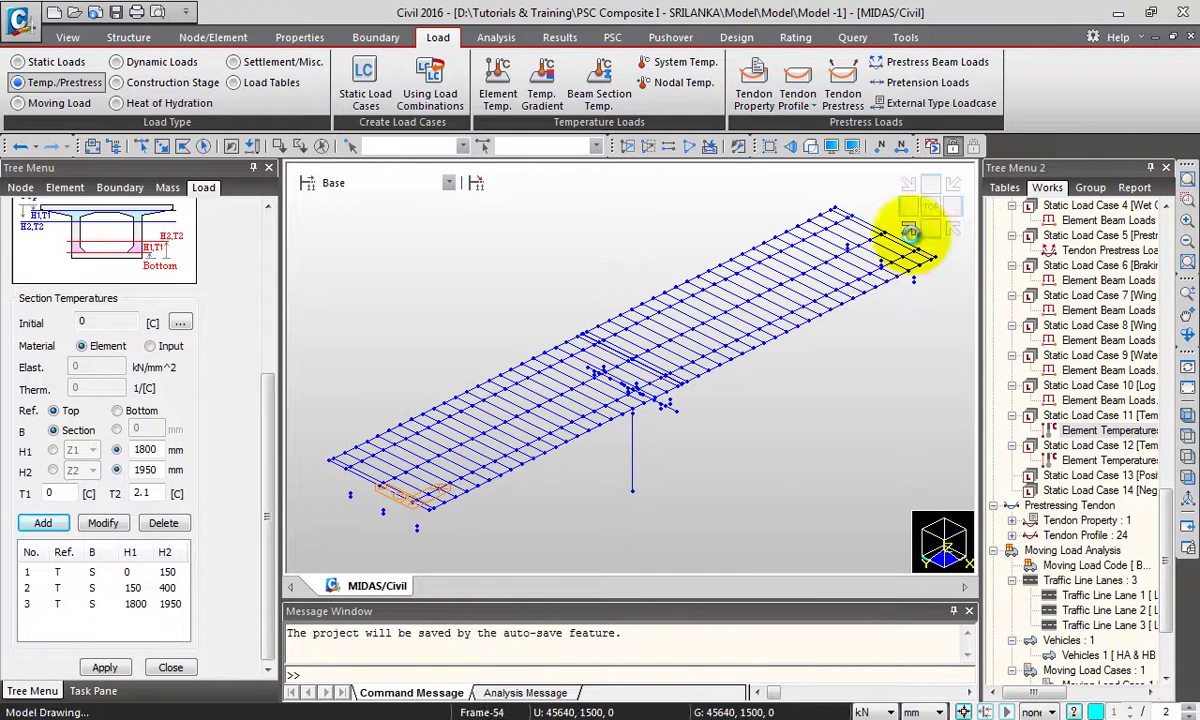
left_click_drag(1163, 520, 1166, 258)
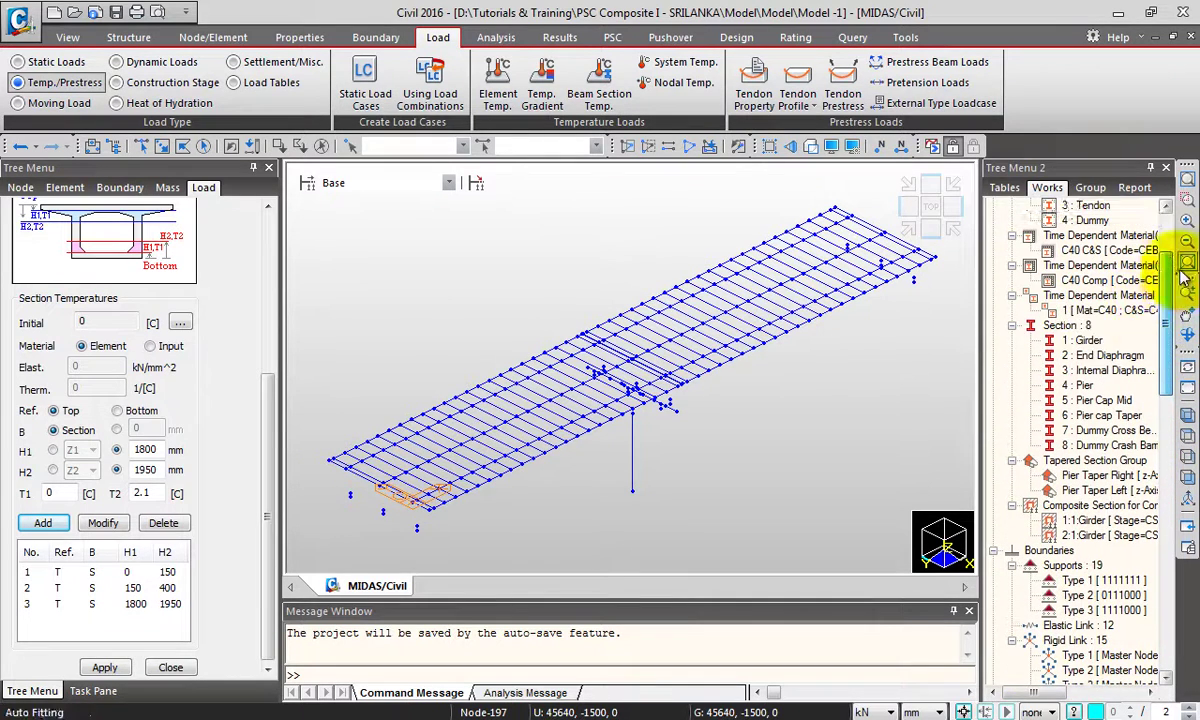
left_click(1085, 340)
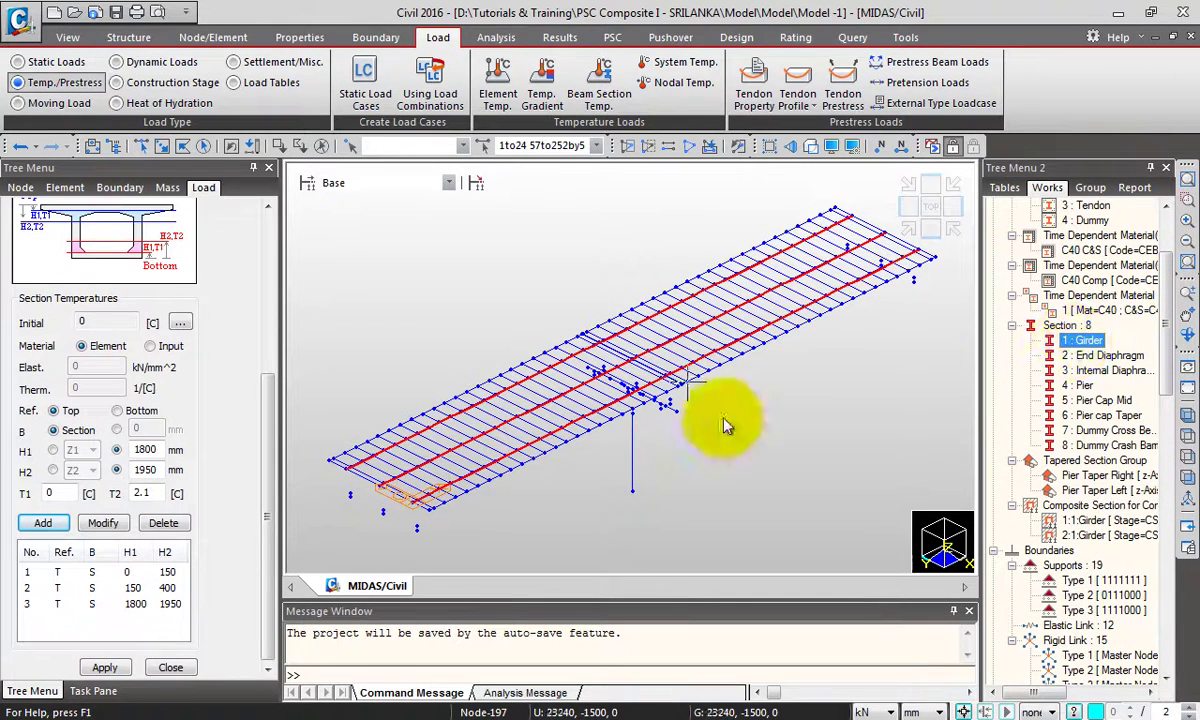
left_click(105, 668)
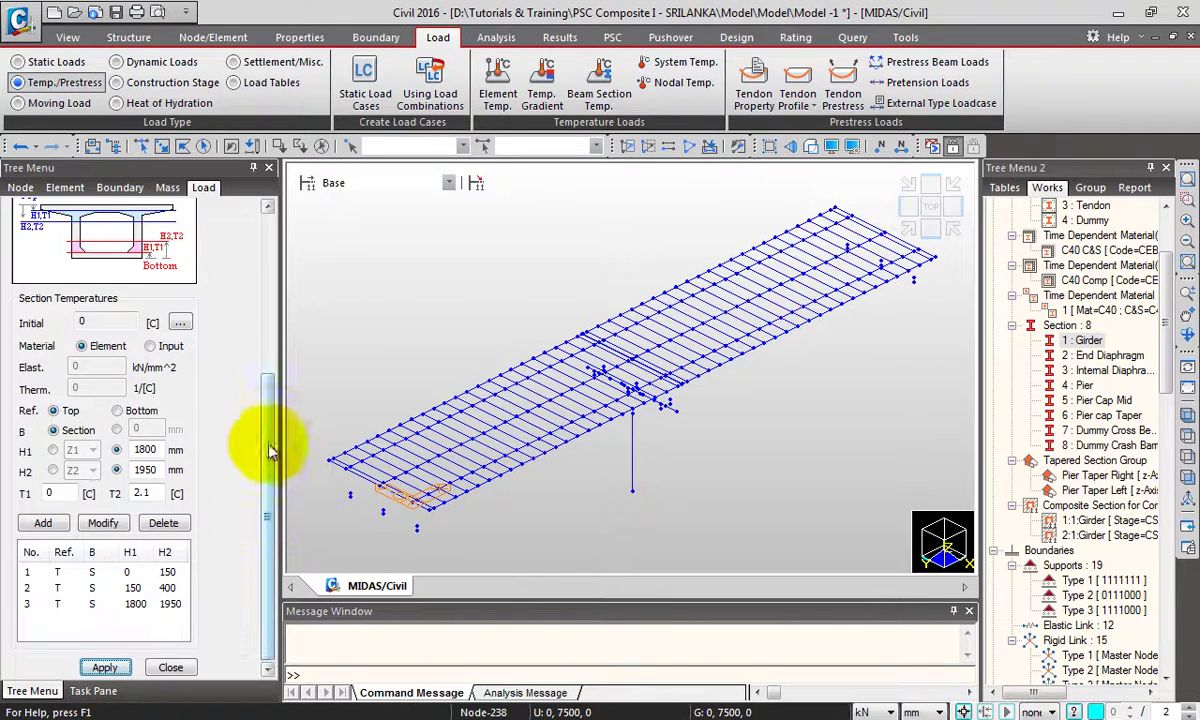
mouse_move(268, 415)
left_mouse_down()
mouse_move(280, 245)
mouse_move(260, 327)
mouse_move(266, 413)
left_mouse_up()
- Restart Beam Section Temperatures for the Negative Temp. Grad case with PSC/Composite section type
left_click(170, 665)
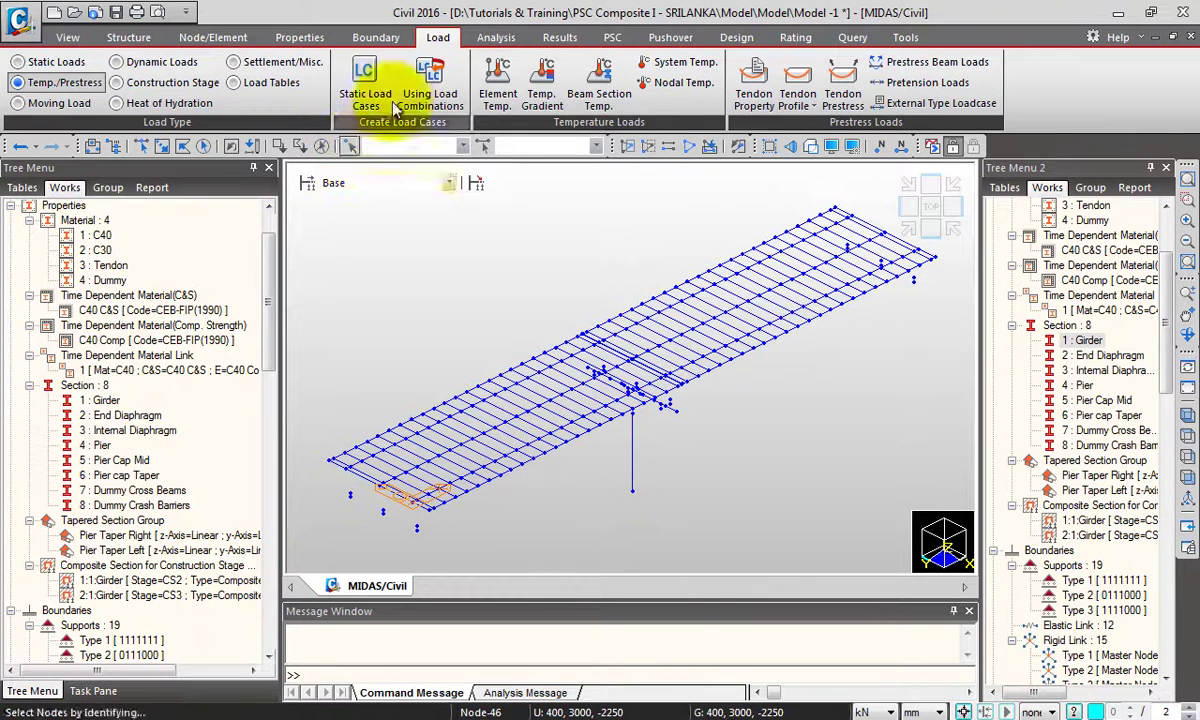
left_click(598, 95)
left_click(100, 261)
left_click(92, 438)
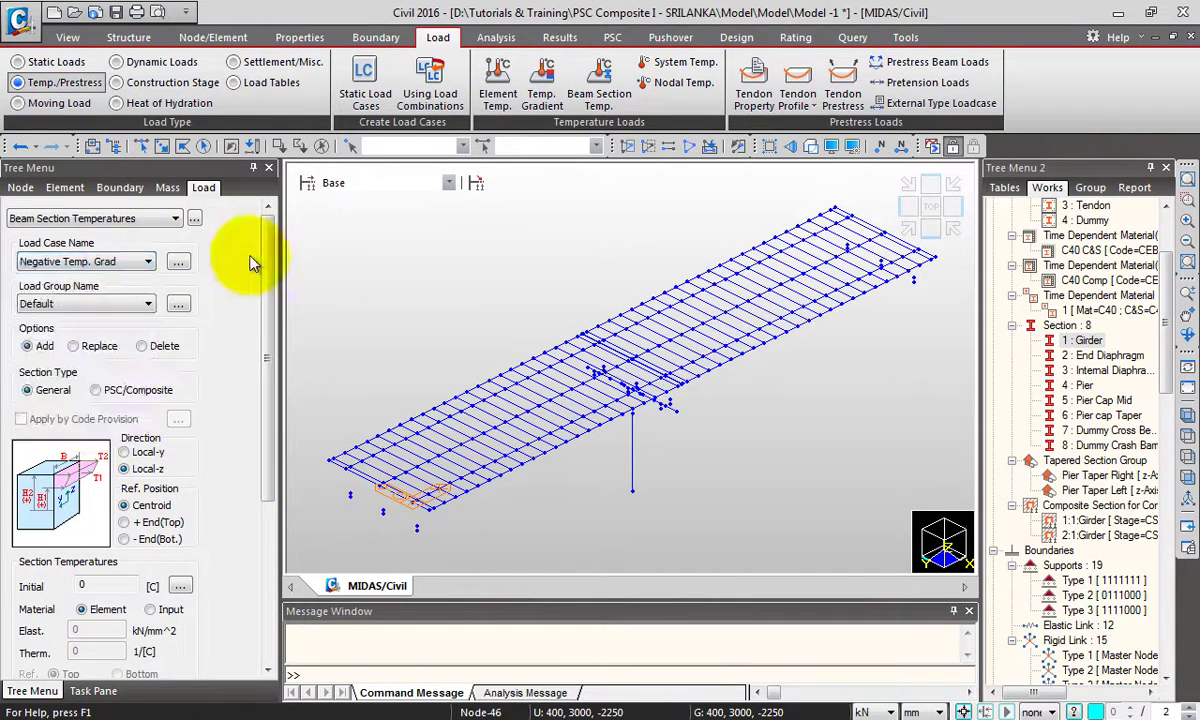
scroll(188, 316, "down", 1)
left_click(188, 316)
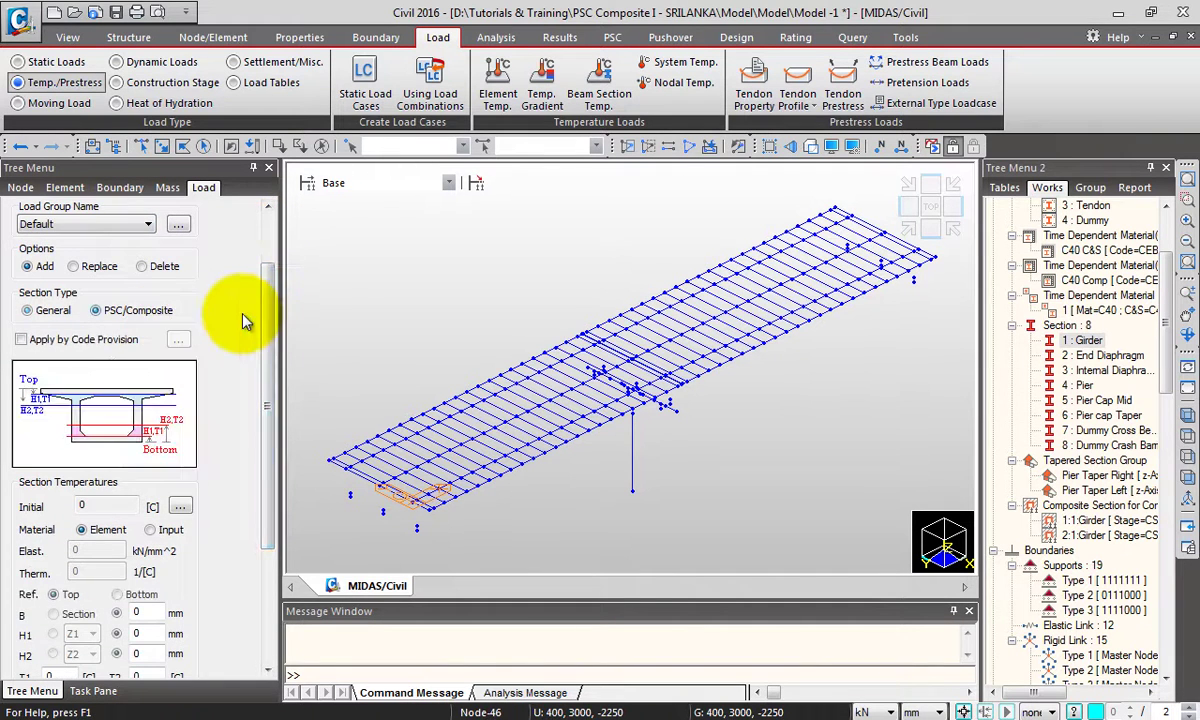
left_click_drag(266, 300, 268, 420)
left_click(78, 428)
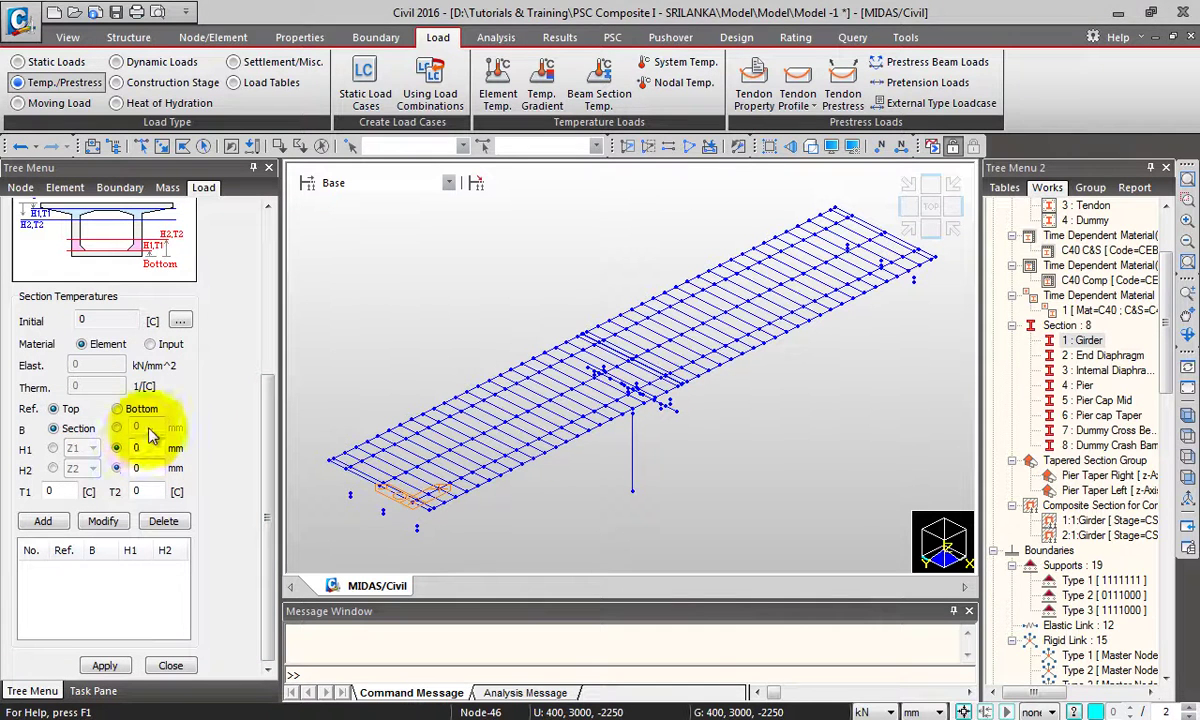
- Add the 0–250 mm band at T1 -10.3 and T2 -0.7, then begin the 250–500 mm band
left_click(116, 449)
left_click(116, 468)
left_click(116, 471)
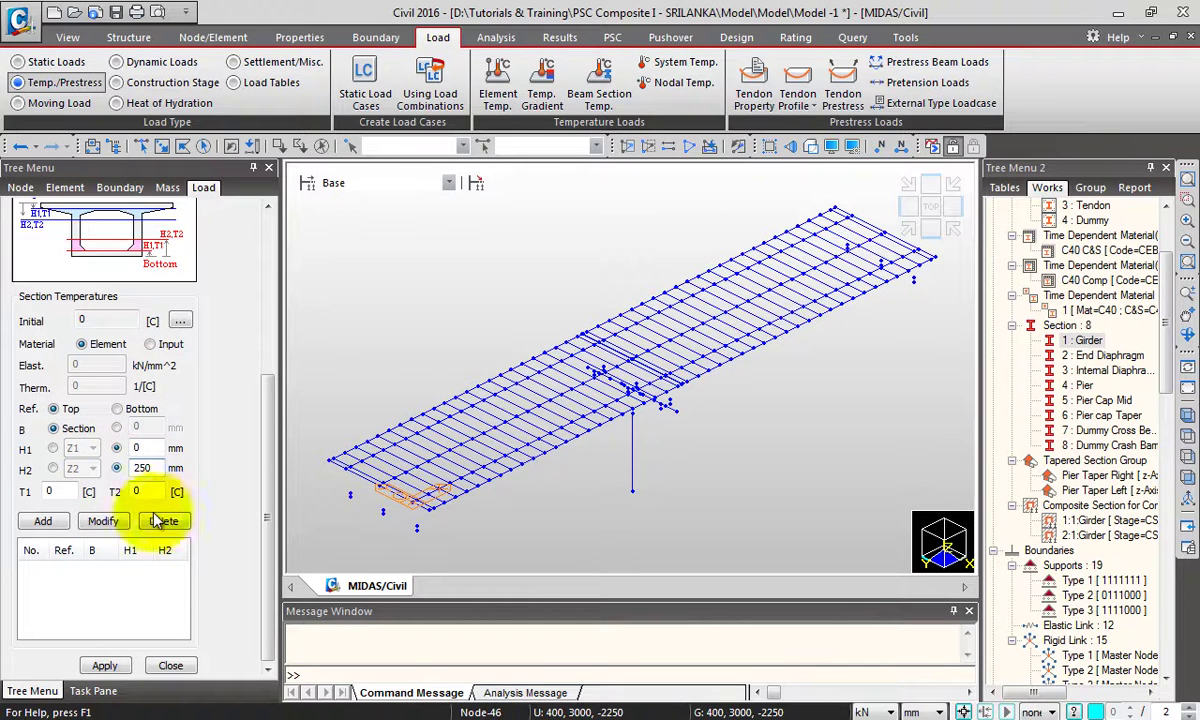
left_click(62, 491)
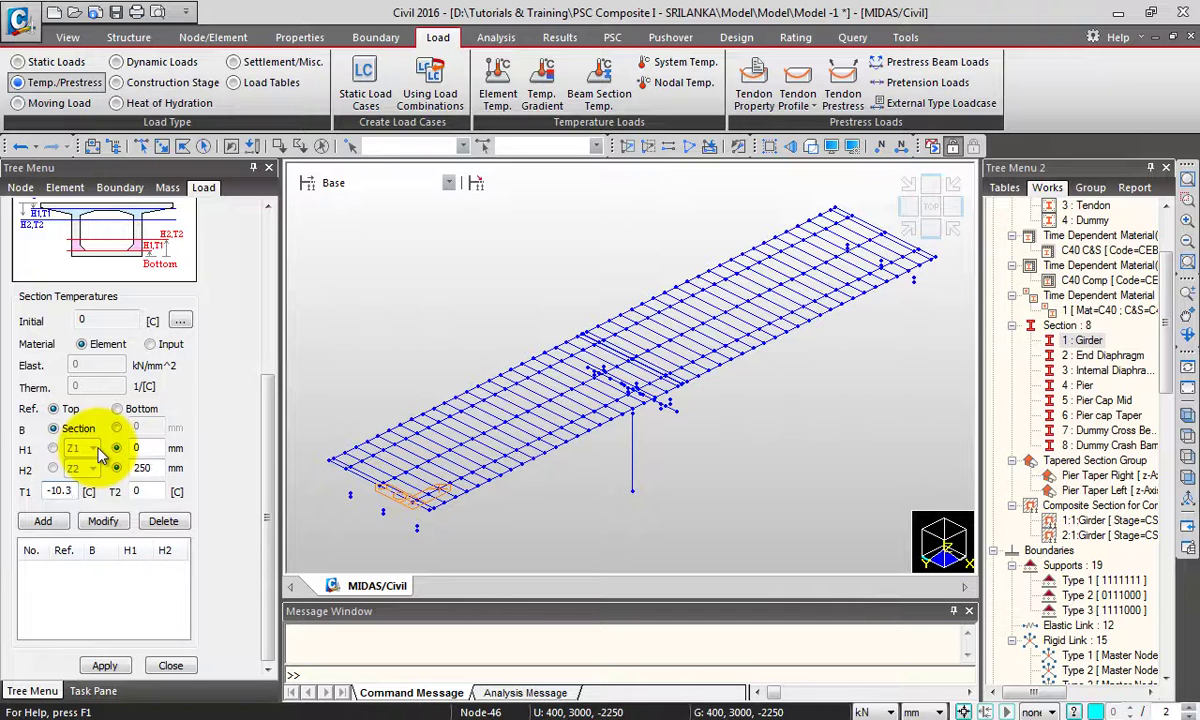
type("-0.7")
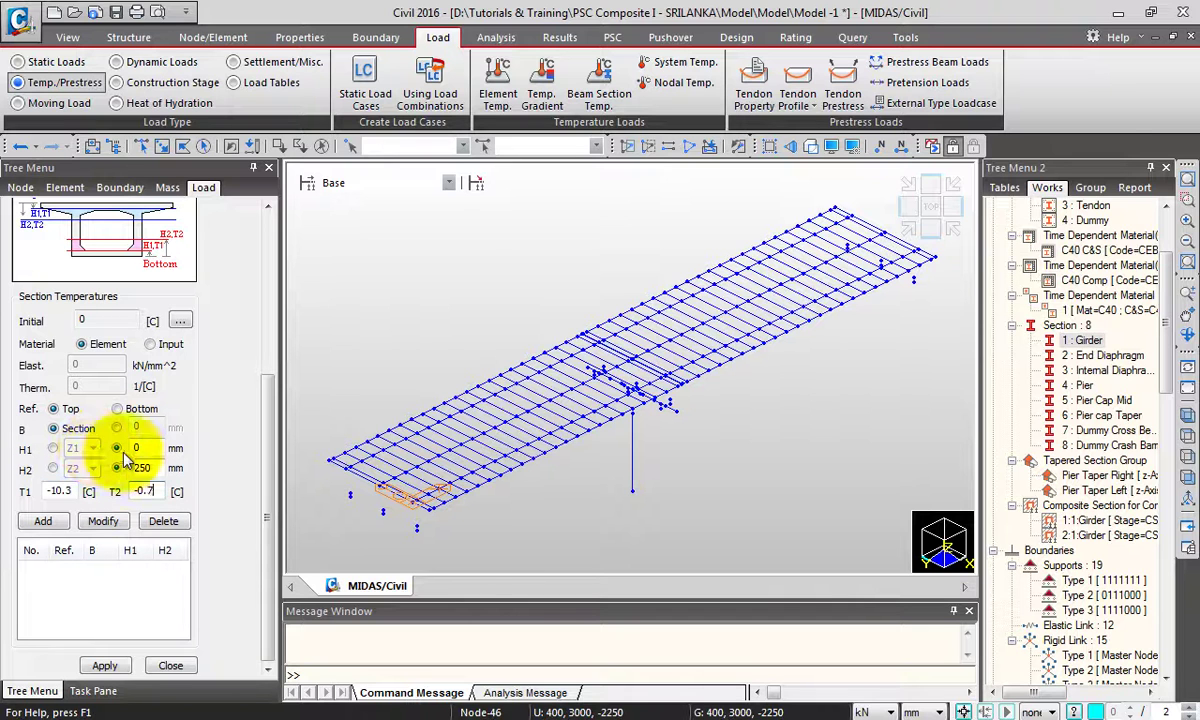
left_click(43, 521)
left_click(128, 450)
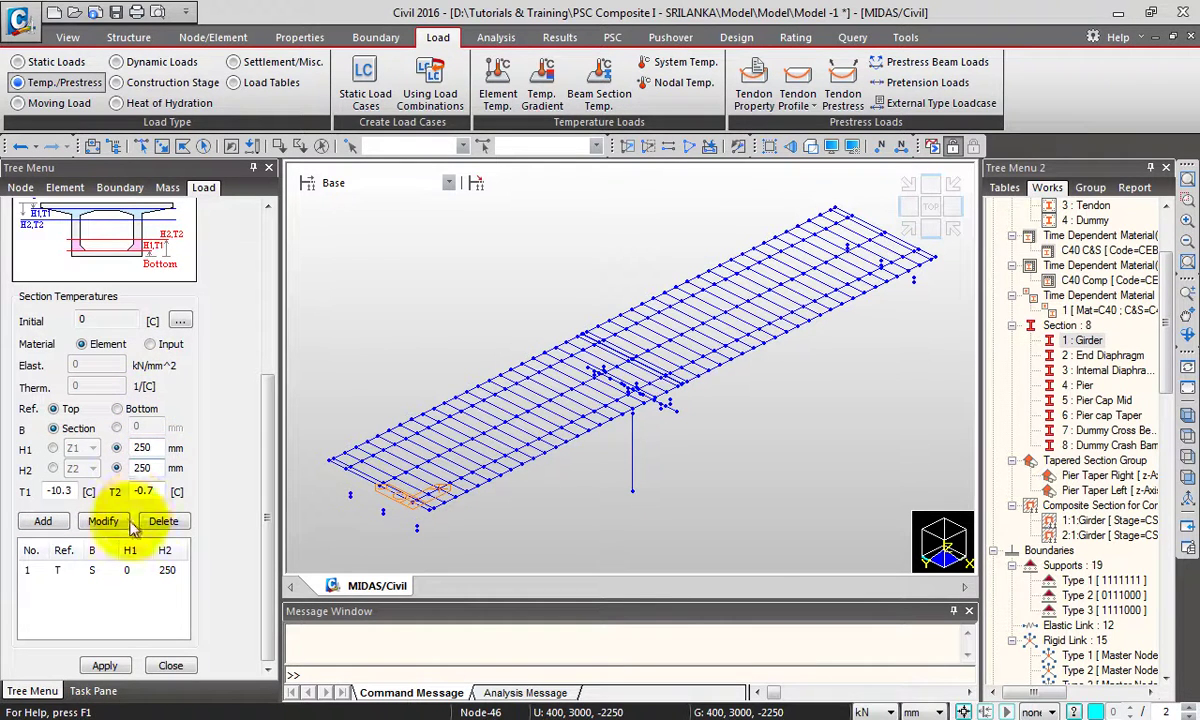
left_click(140, 468)
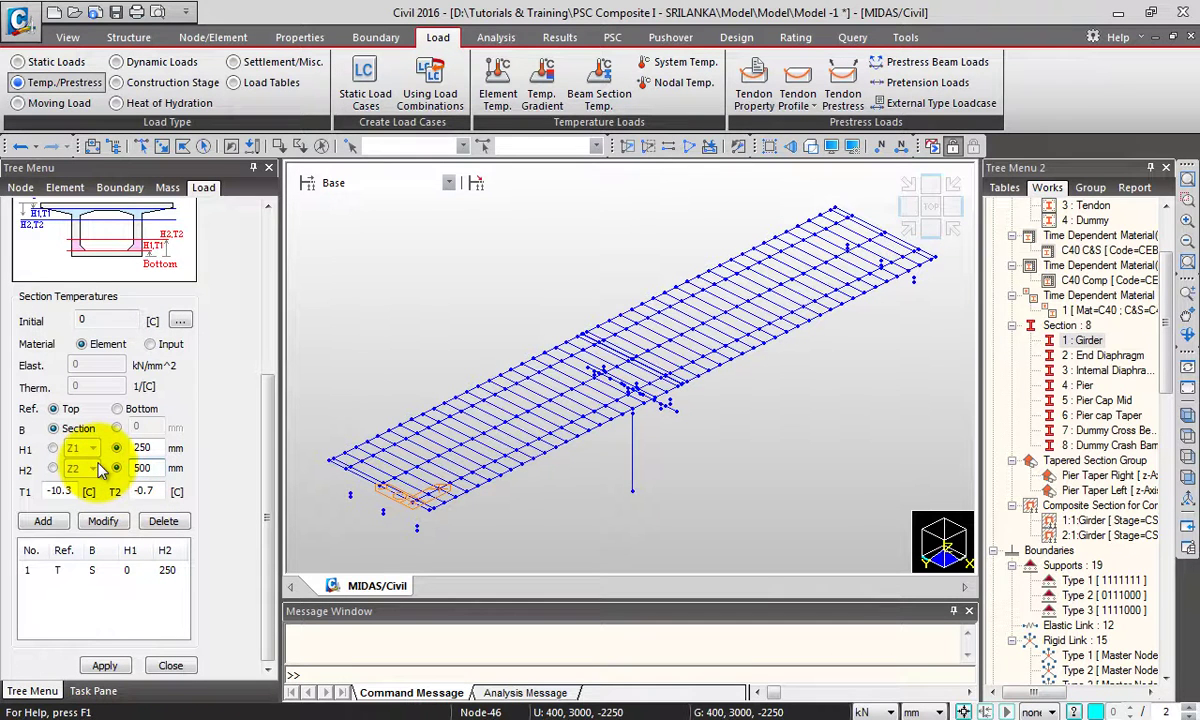
- Add the 250–500 mm band, then the 1450–1700 mm band with T1 0 and T2 -0.8
left_click(62, 491)
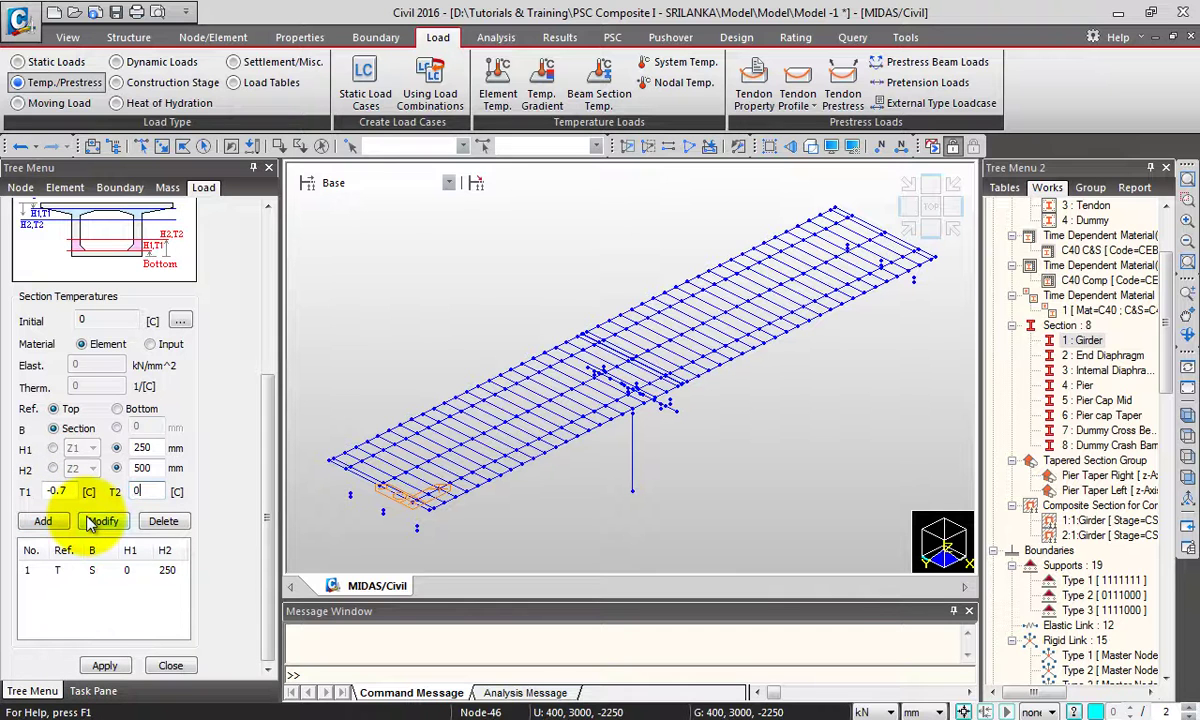
left_click(50, 519)
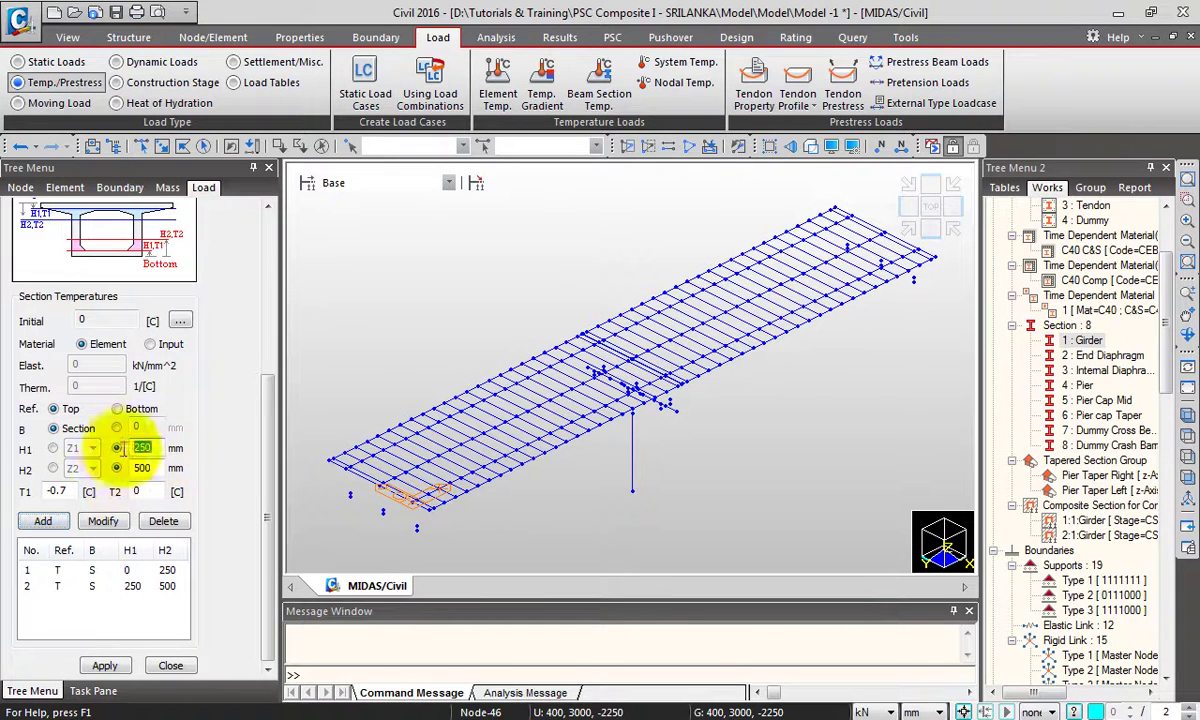
double_click(150, 448)
type("1450")
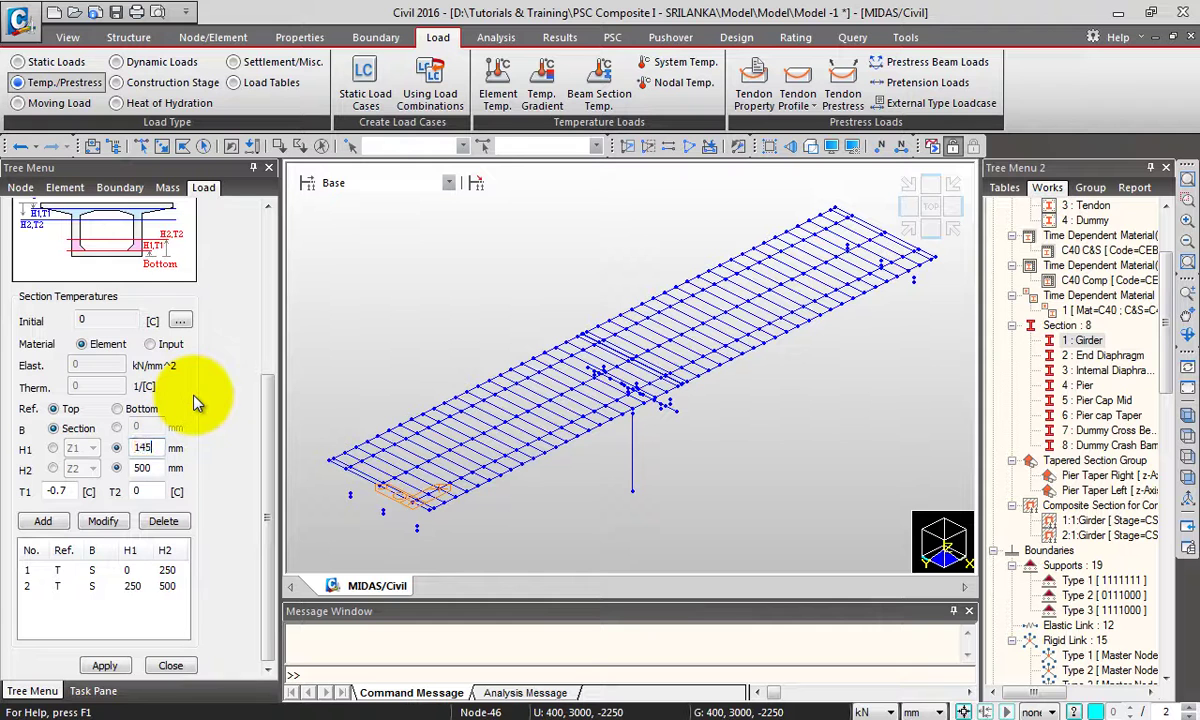
double_click(130, 469)
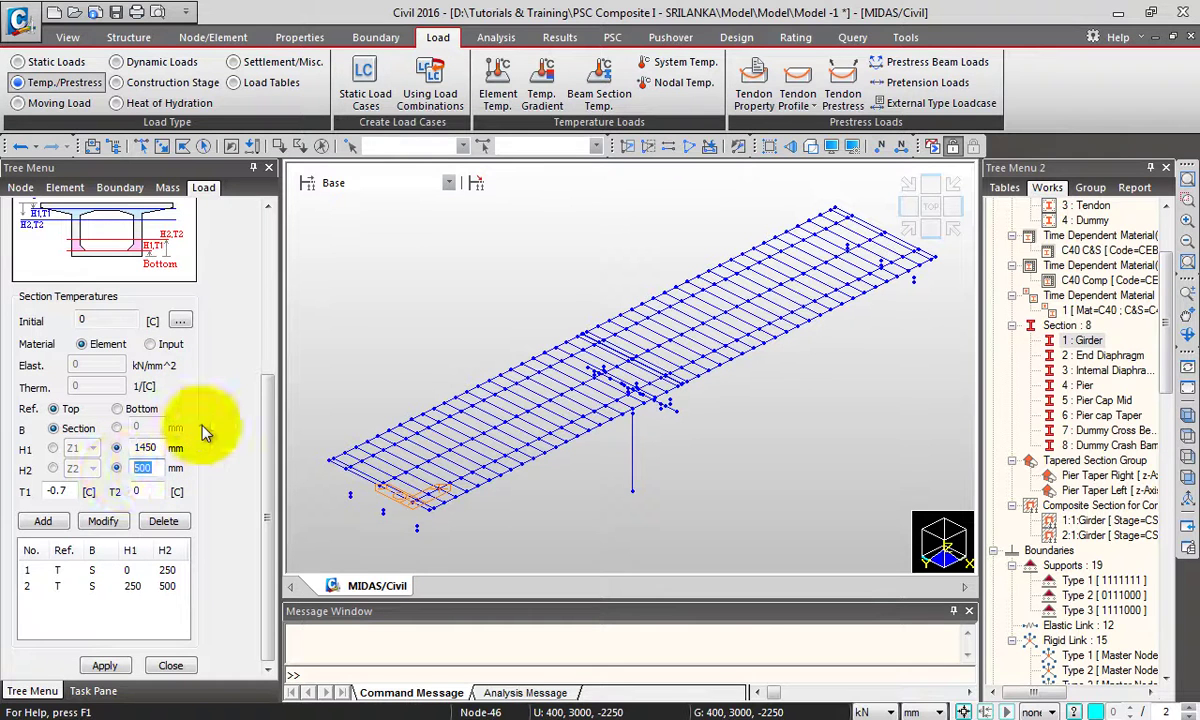
type("1700")
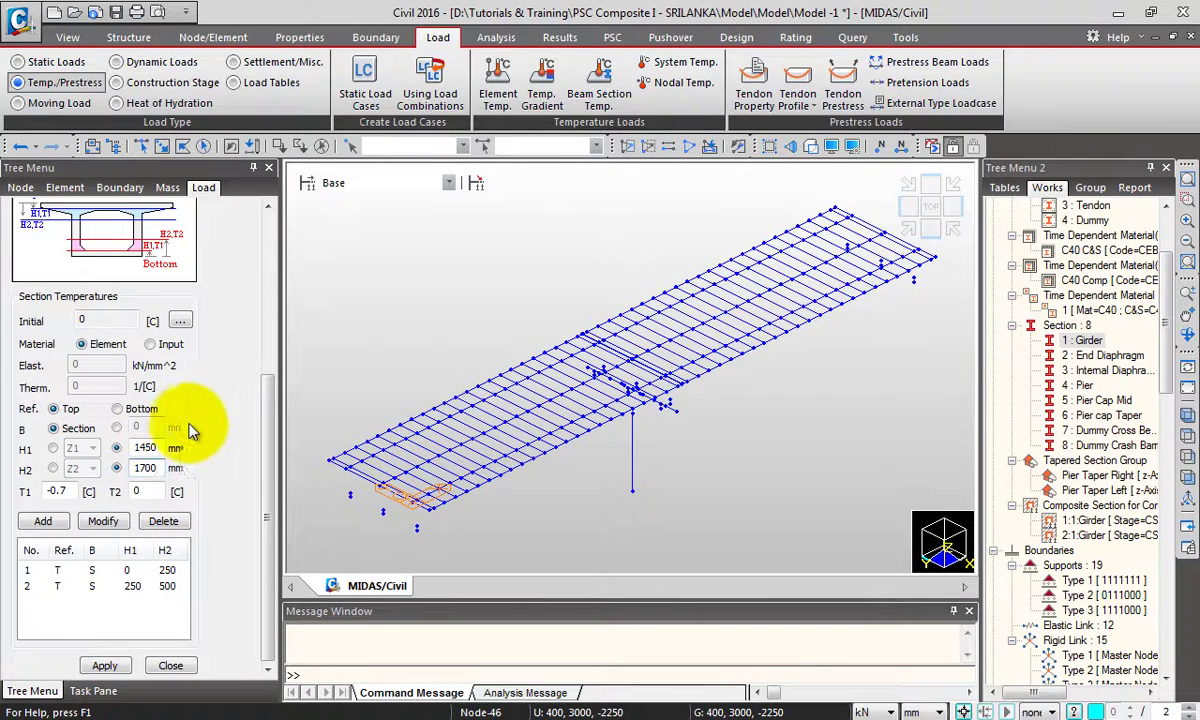
double_click(60, 491)
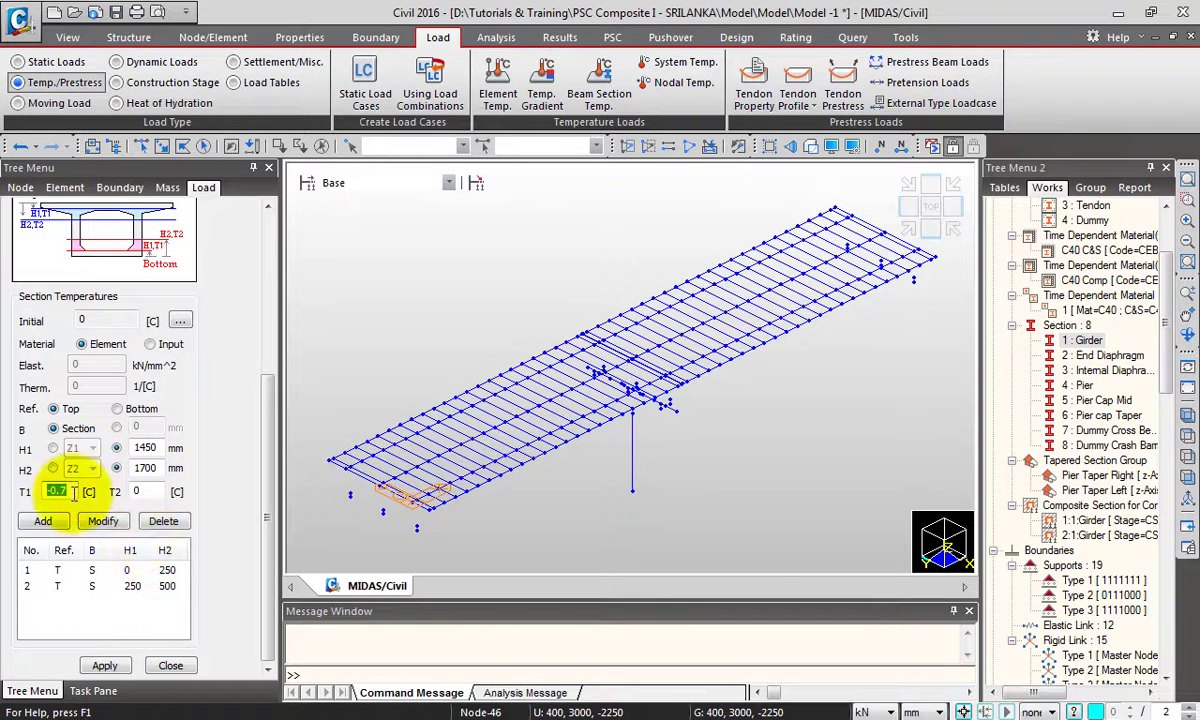
type("0")
key("Tab")
type("-0.8")
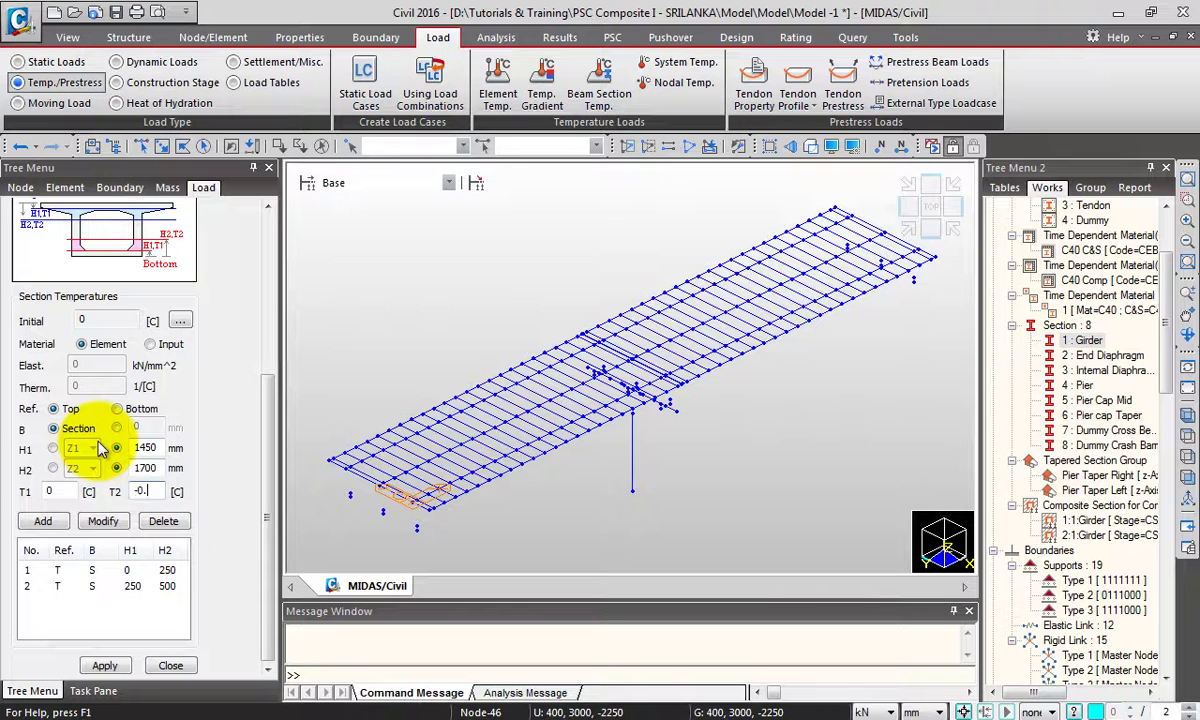
left_click(45, 521)
- Add the 1700–1950 mm band with T1 -0.8 and T2 -6.6
double_click(145, 448)
type("1700")
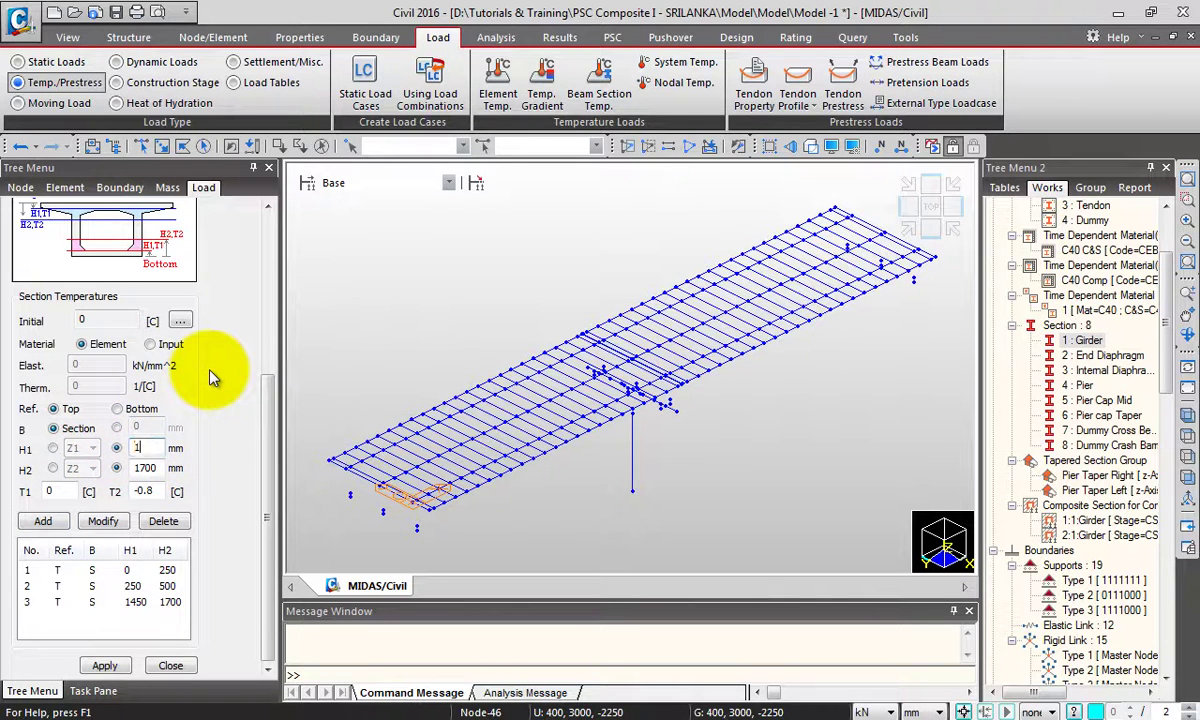
double_click(145, 468)
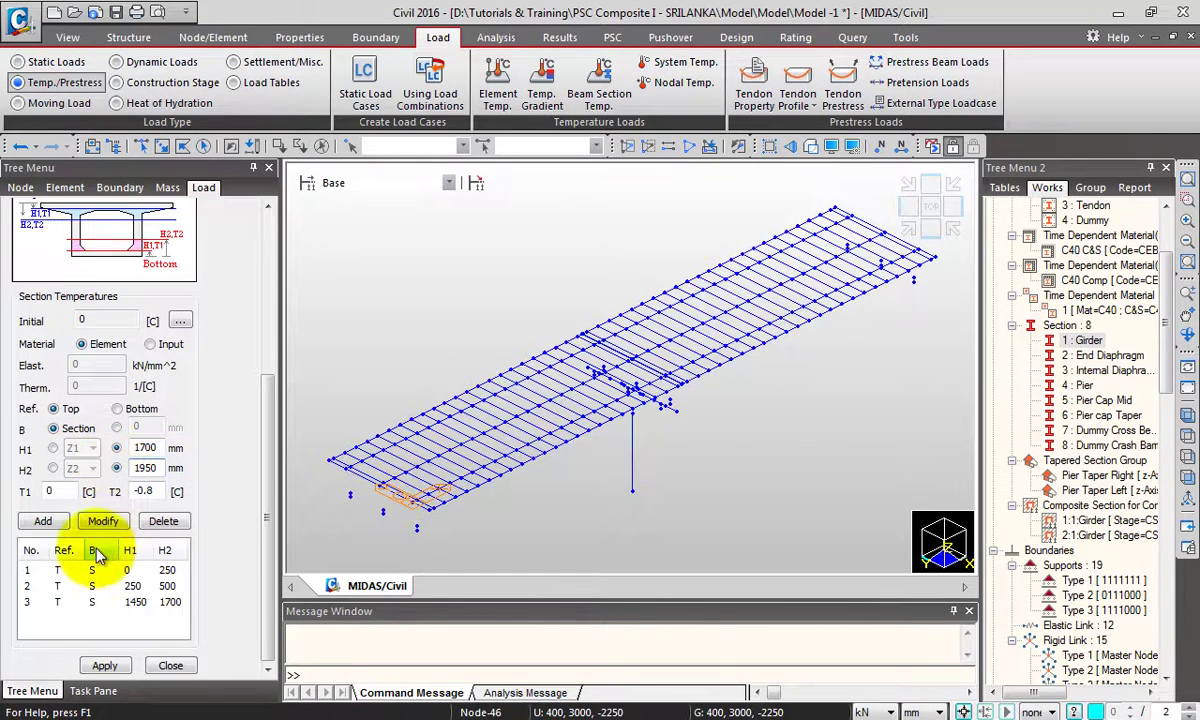
double_click(55, 490)
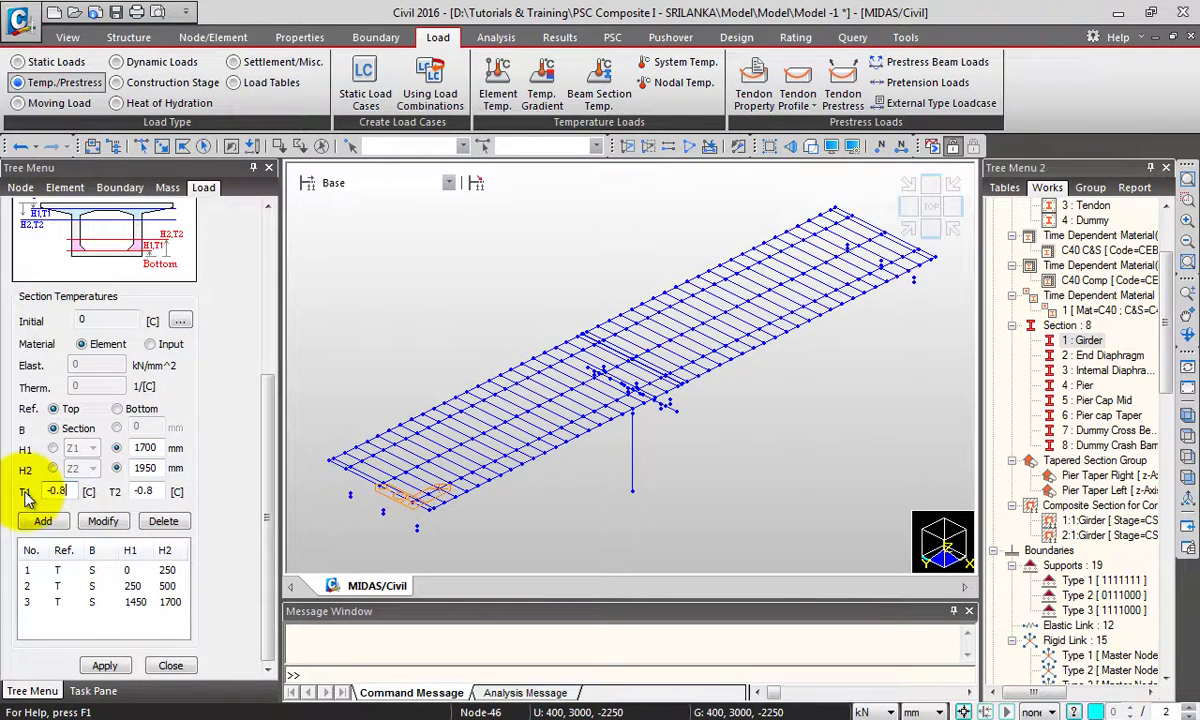
double_click(145, 490)
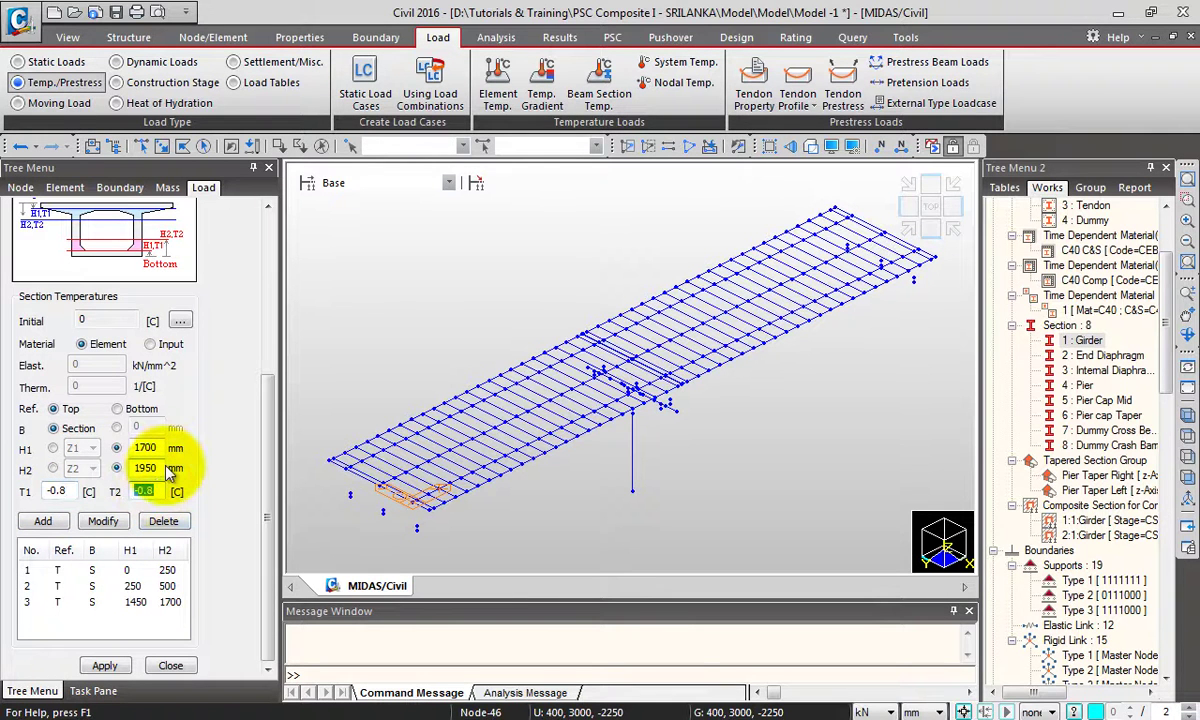
type("-6.6")
mouse_move(266, 438)
left_mouse_down()
mouse_move(262, 383)
mouse_move(270, 462)
left_mouse_up()
left_click(43, 524)
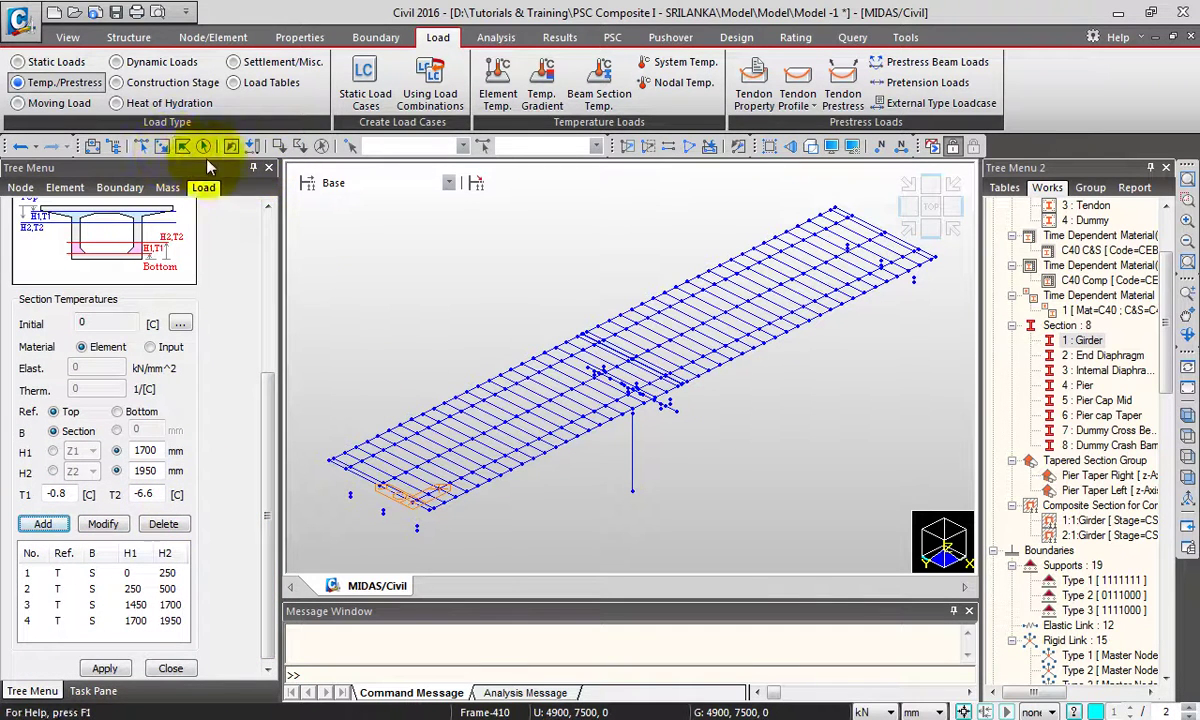
- Apply the four-band negative gradient to the girder elements and close the form
left_click(203, 146)
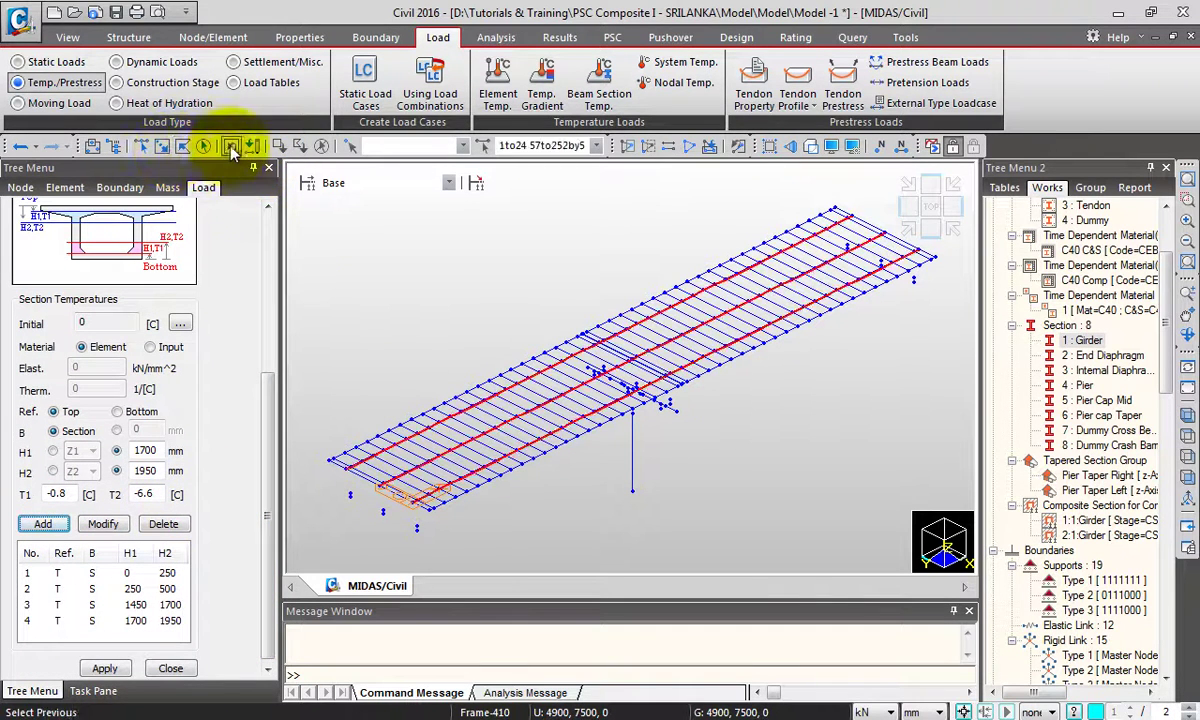
left_click(108, 670)
left_click(171, 668)
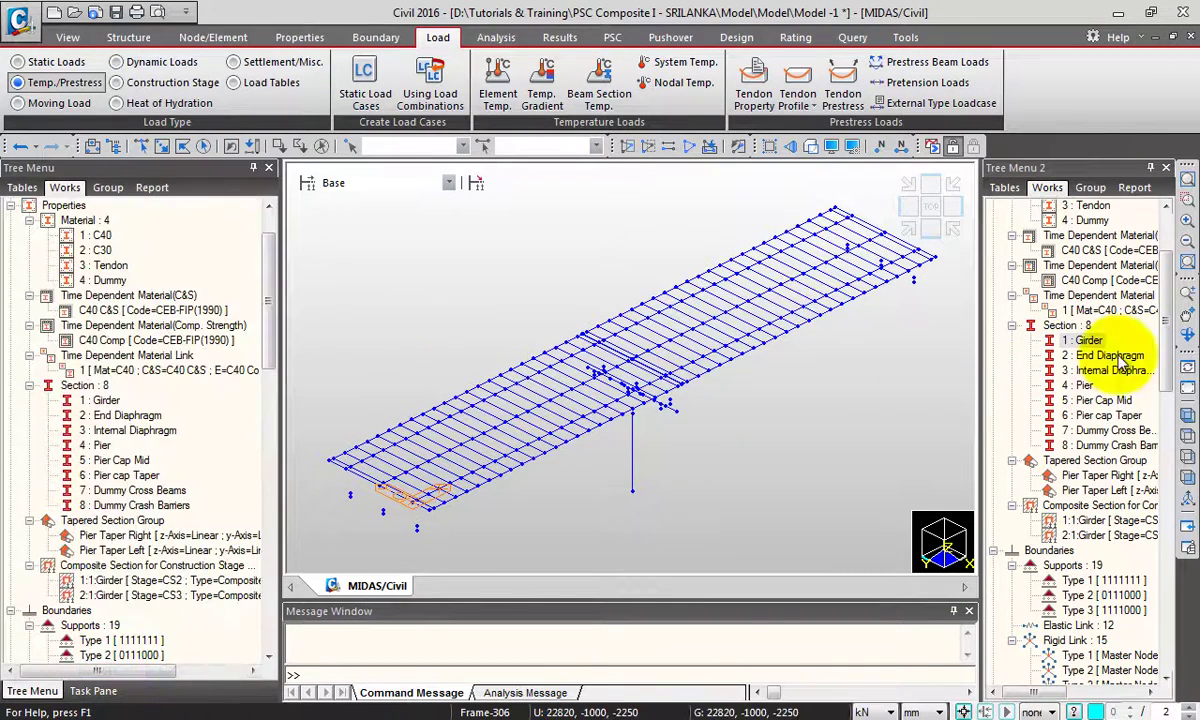
left_click_drag(268, 300, 254, 576)
right_click(196, 476)
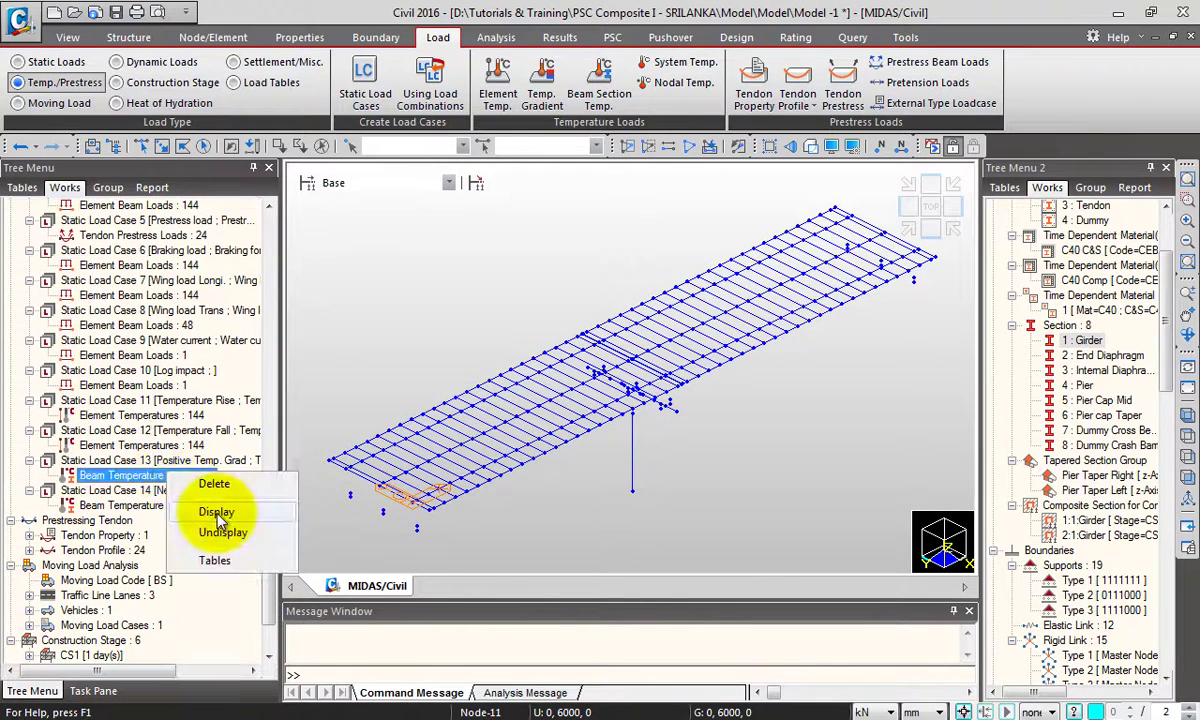
left_click(218, 513)
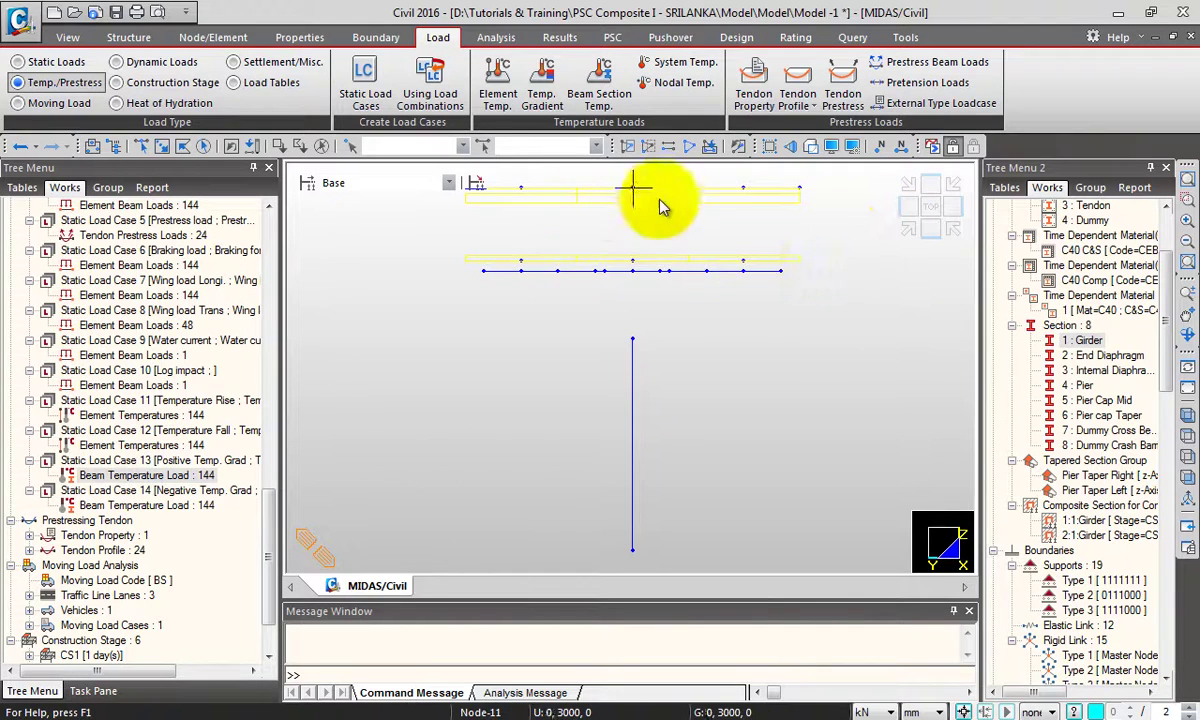
right_click(184, 508)
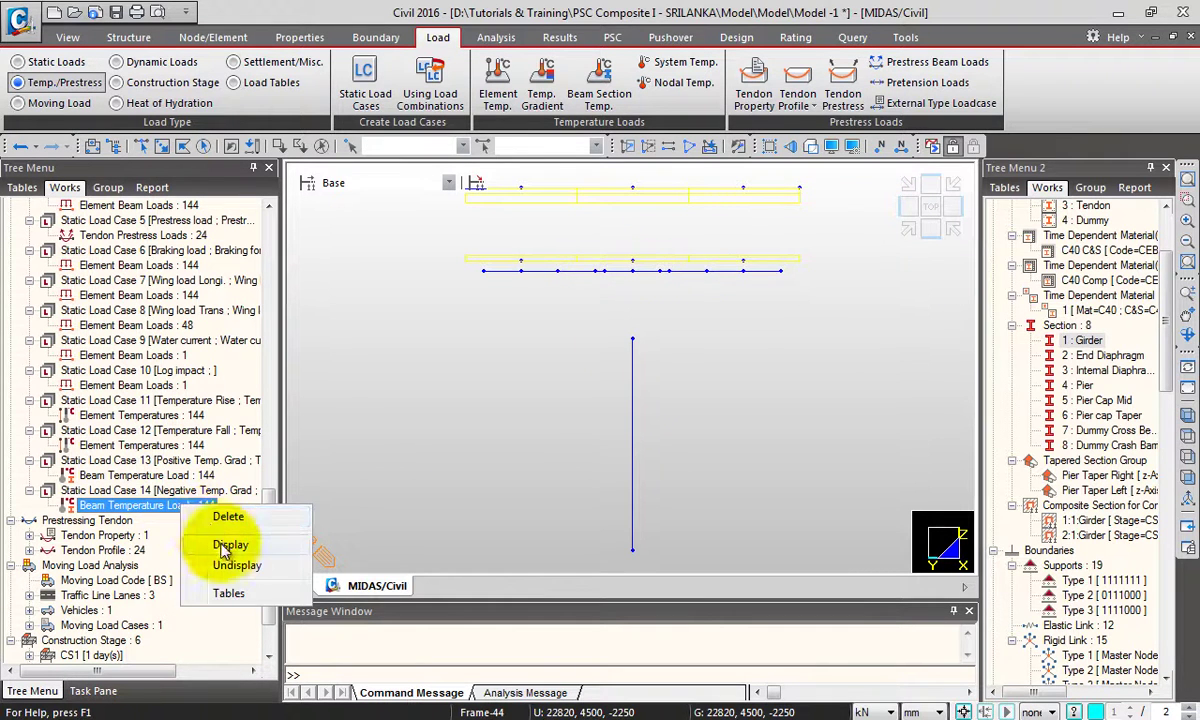
left_click(228, 545)
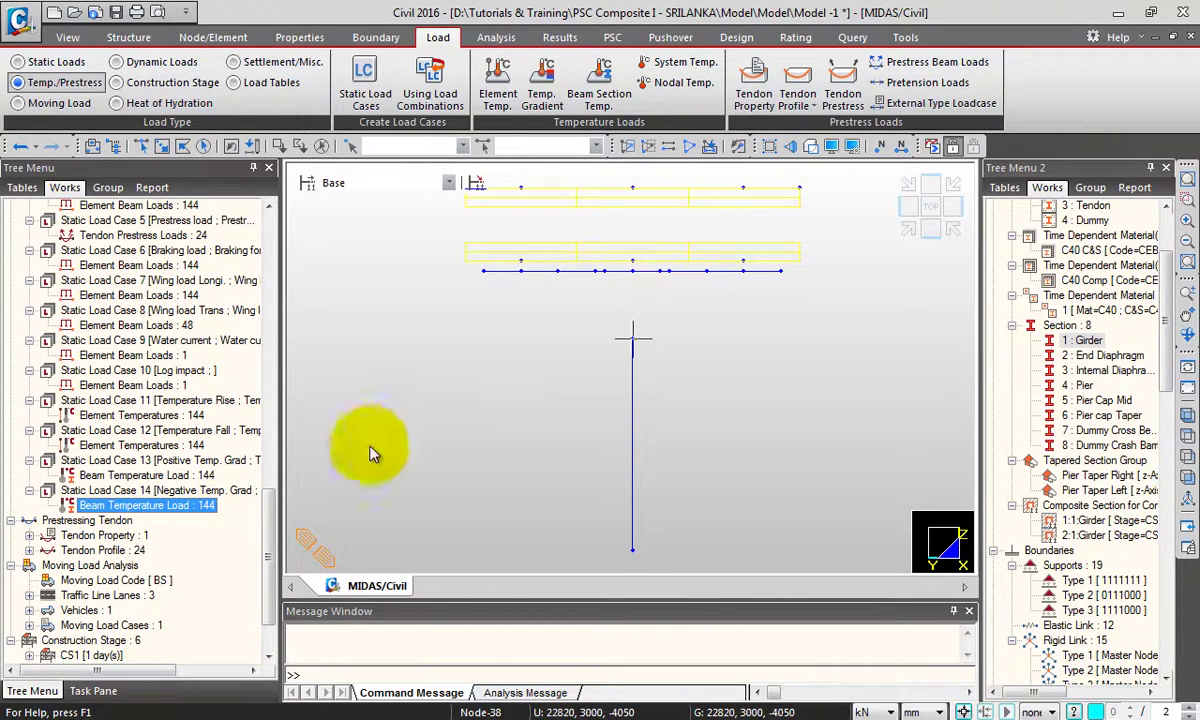
right_click(188, 513)
left_click(236, 562)
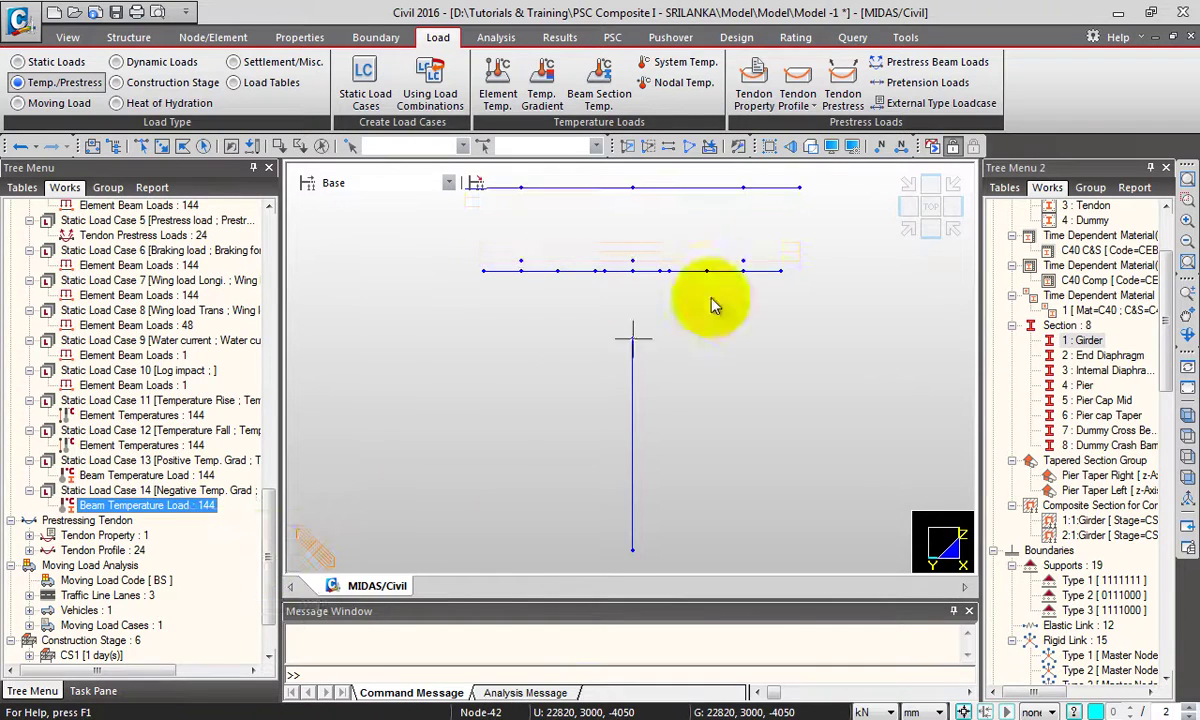
left_click(910, 228)
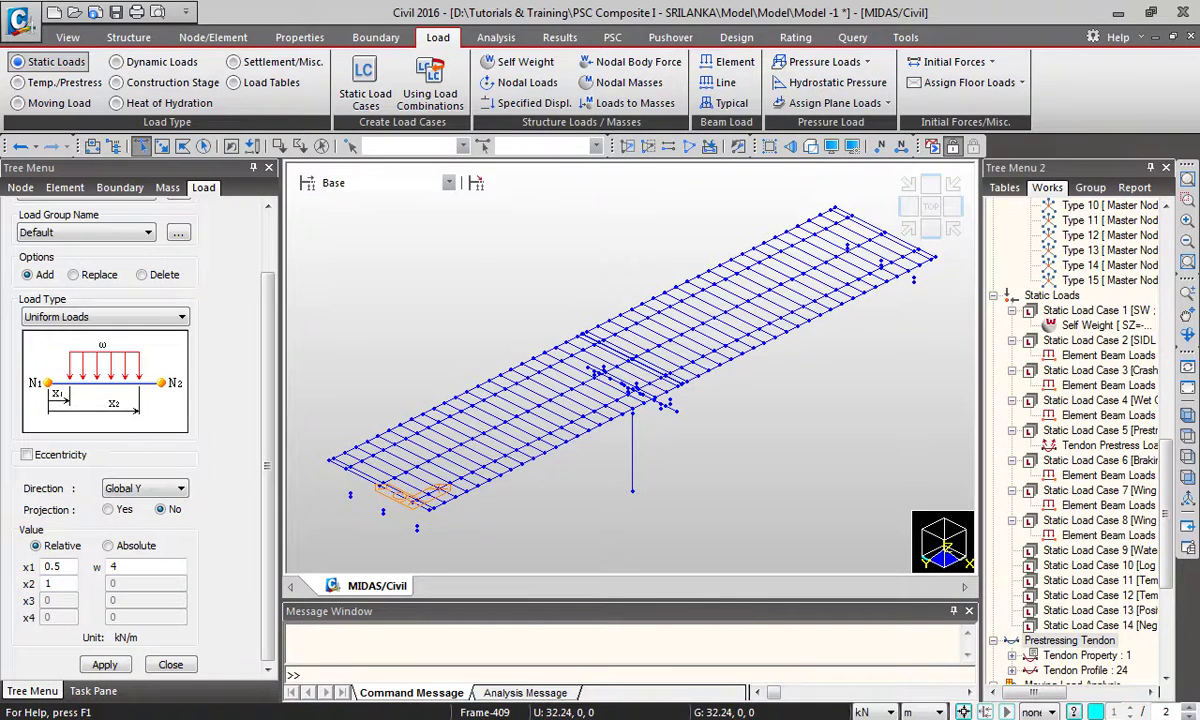
- Apply a 3 kN/m Global Y water current load from x1 0.5 to x2 1 on pier element 47
left_click(155, 565)
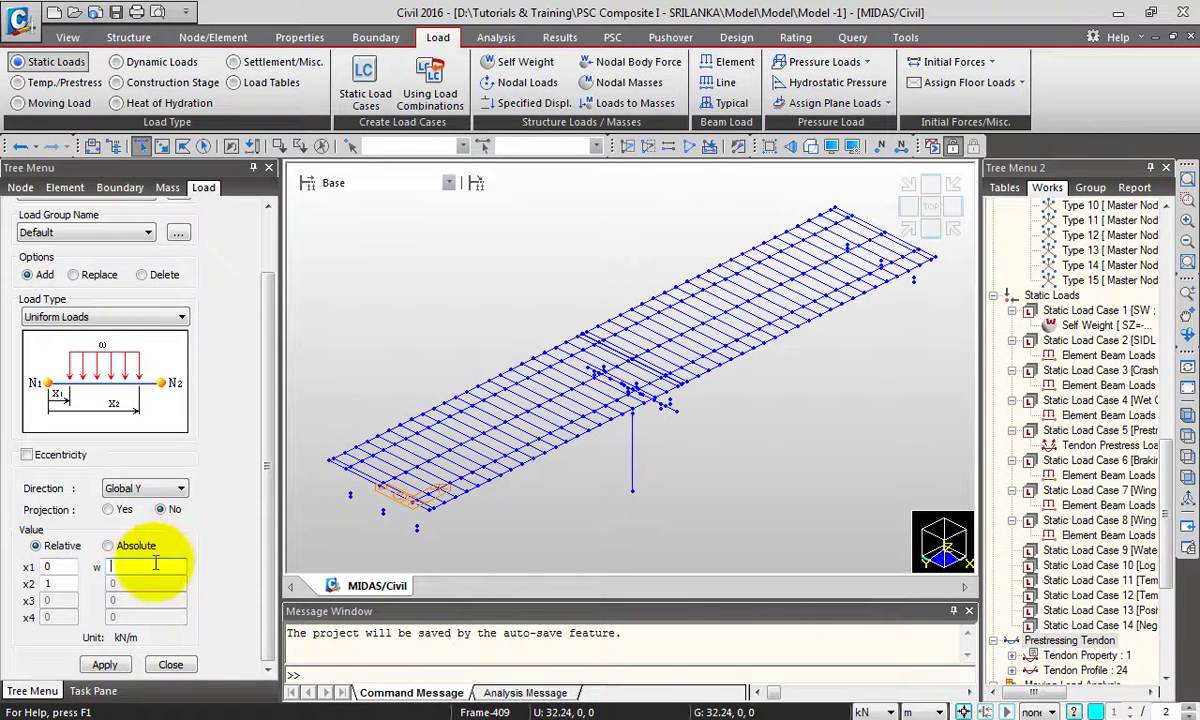
left_click(170, 489)
left_click(140, 554)
type("3")
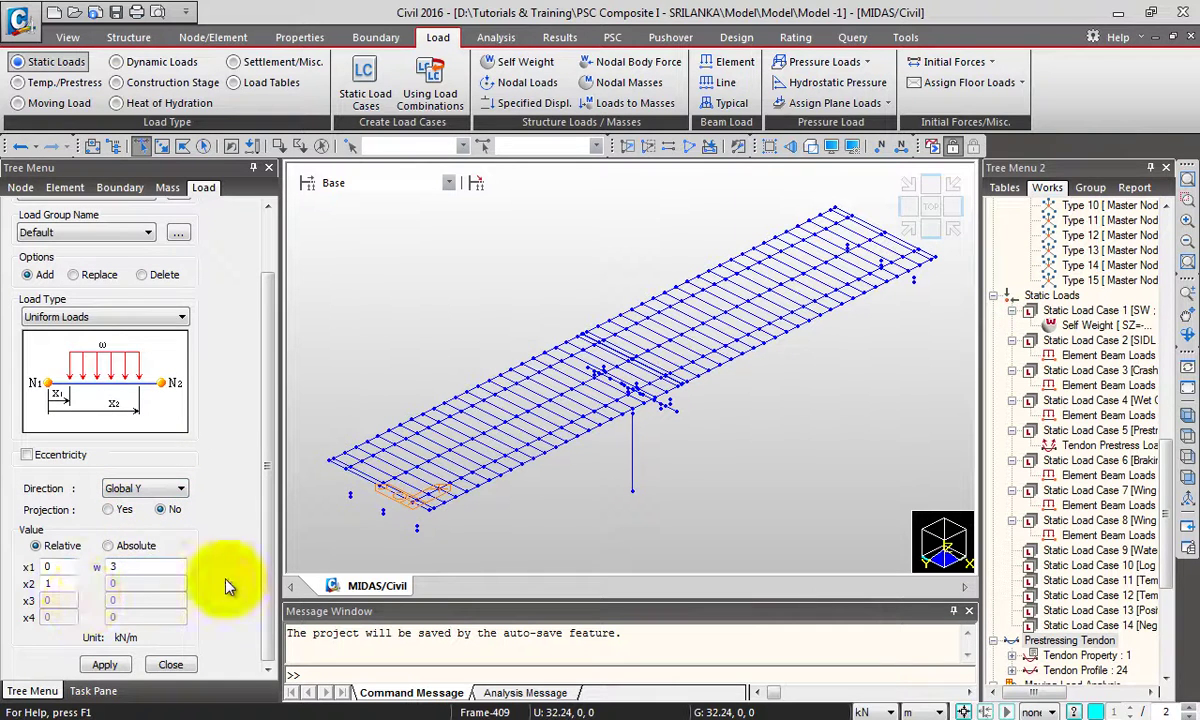
left_click(66, 566)
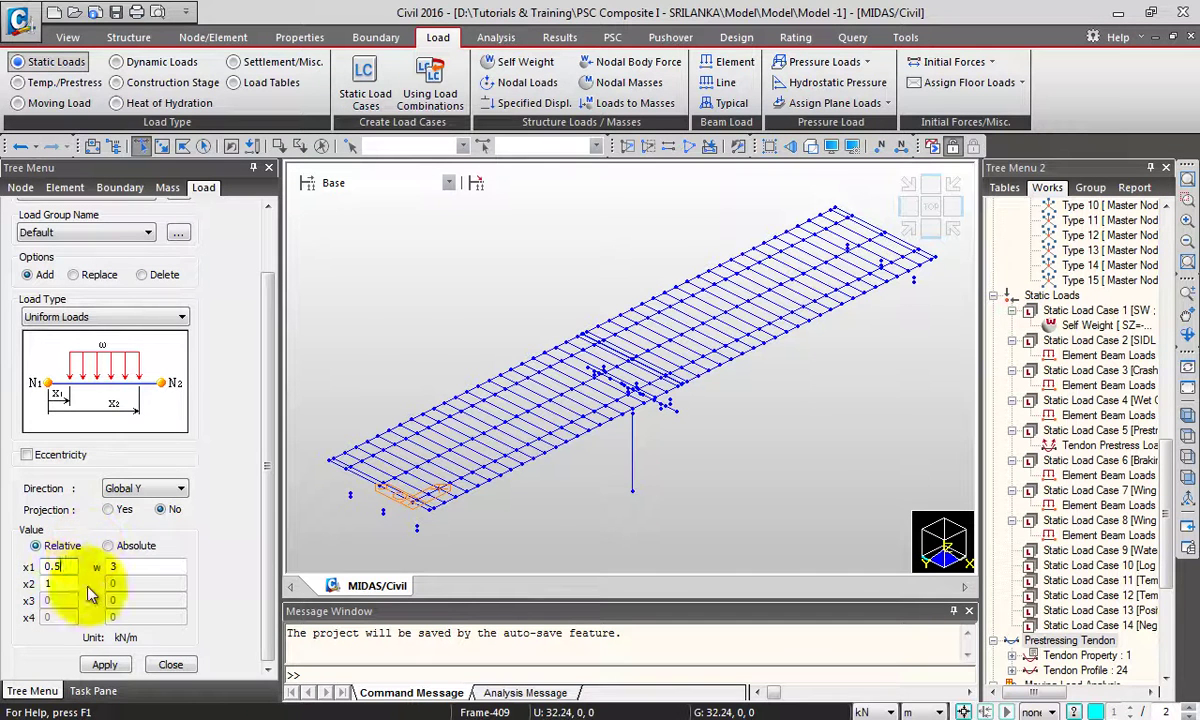
left_click(634, 468)
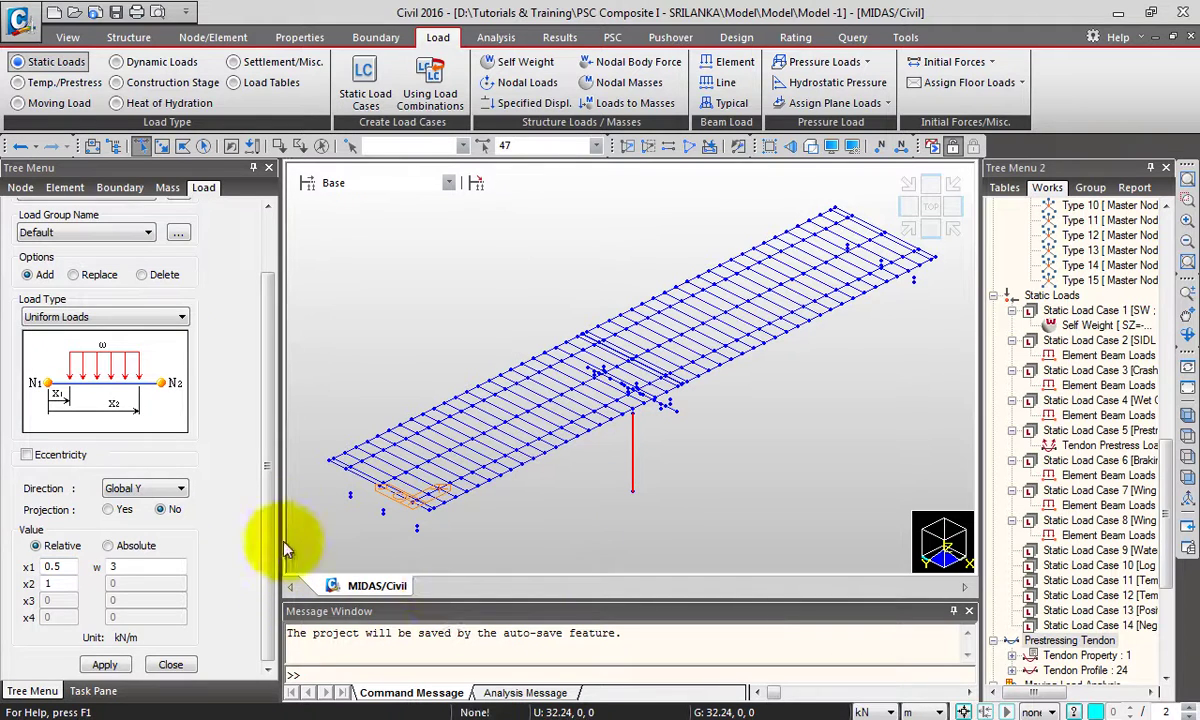
left_click(105, 665)
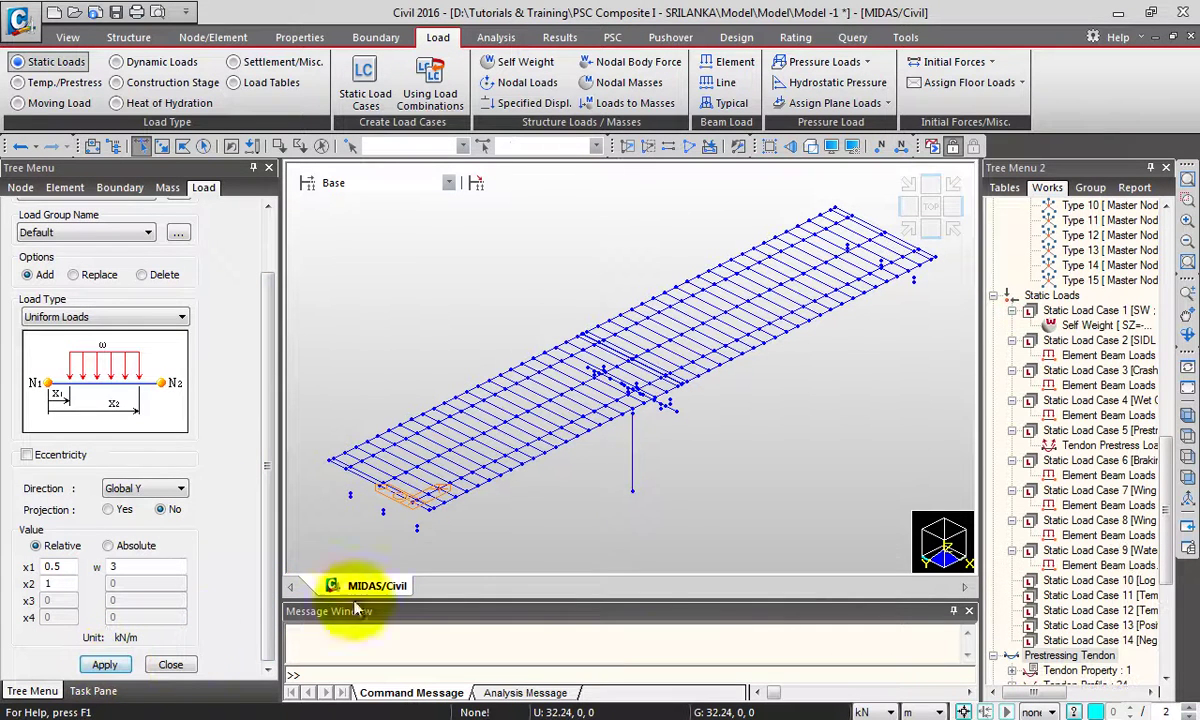
- Display the water current load on the model, labelled 3.0
right_click(1105, 566)
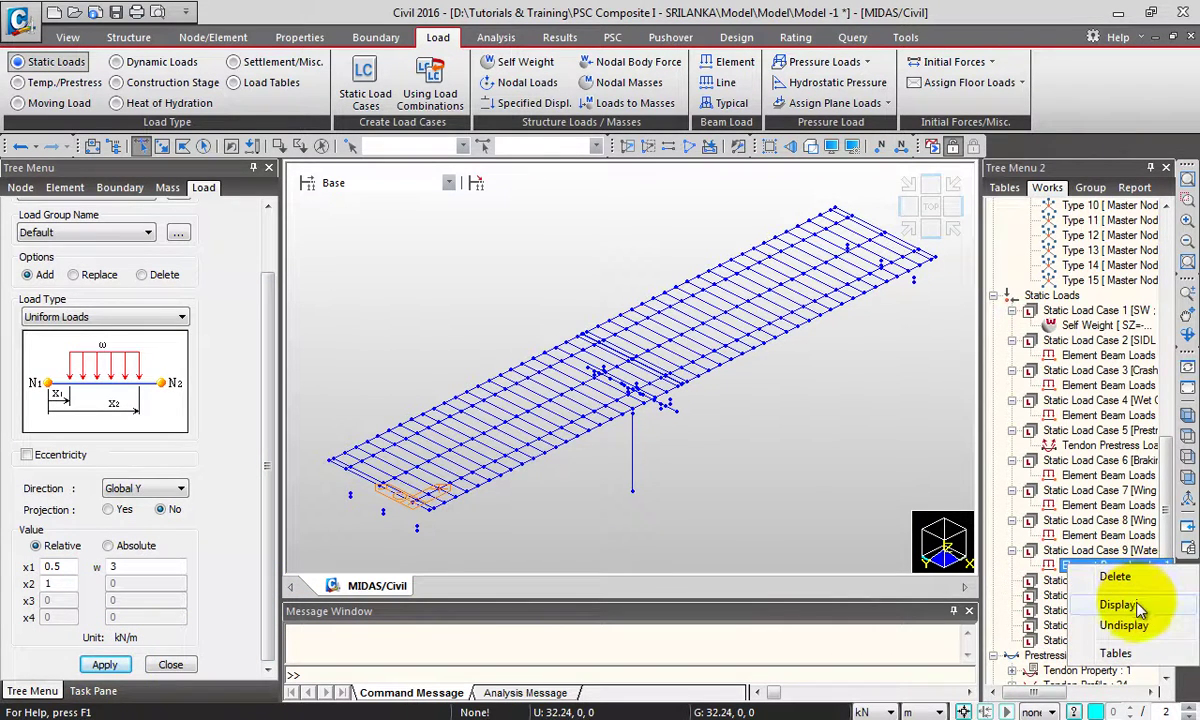
left_click(1118, 605)
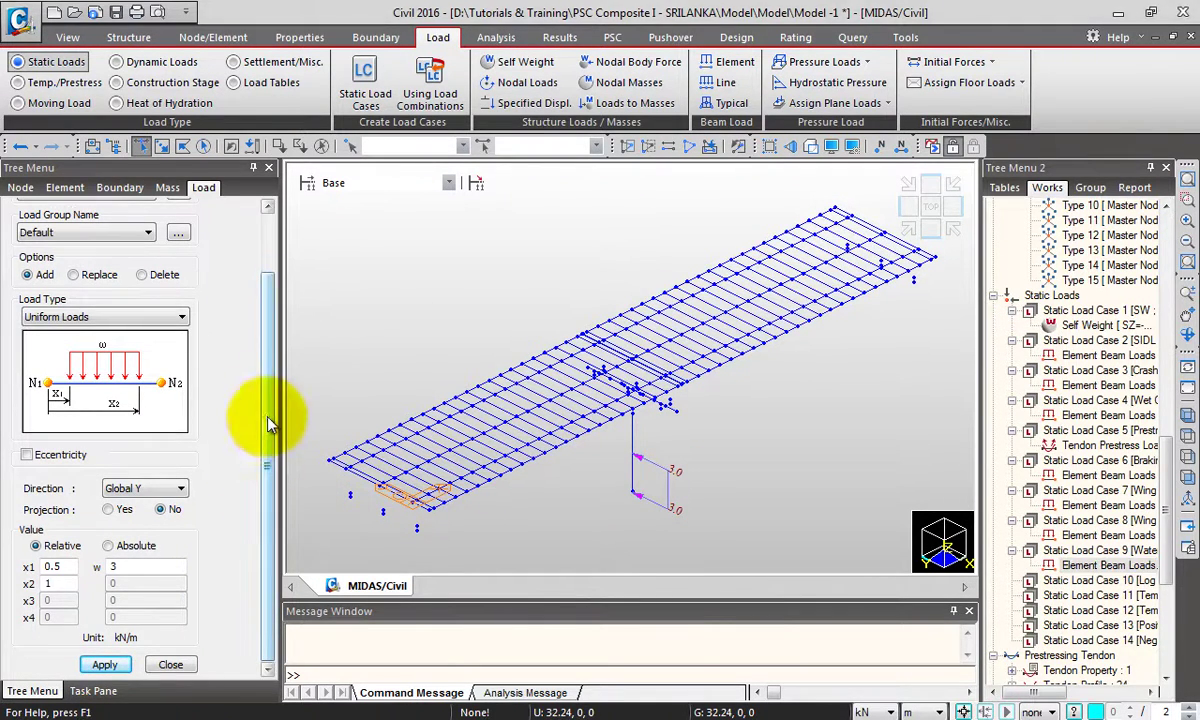
scroll(268, 415, "up", 2)
left_click(110, 262)
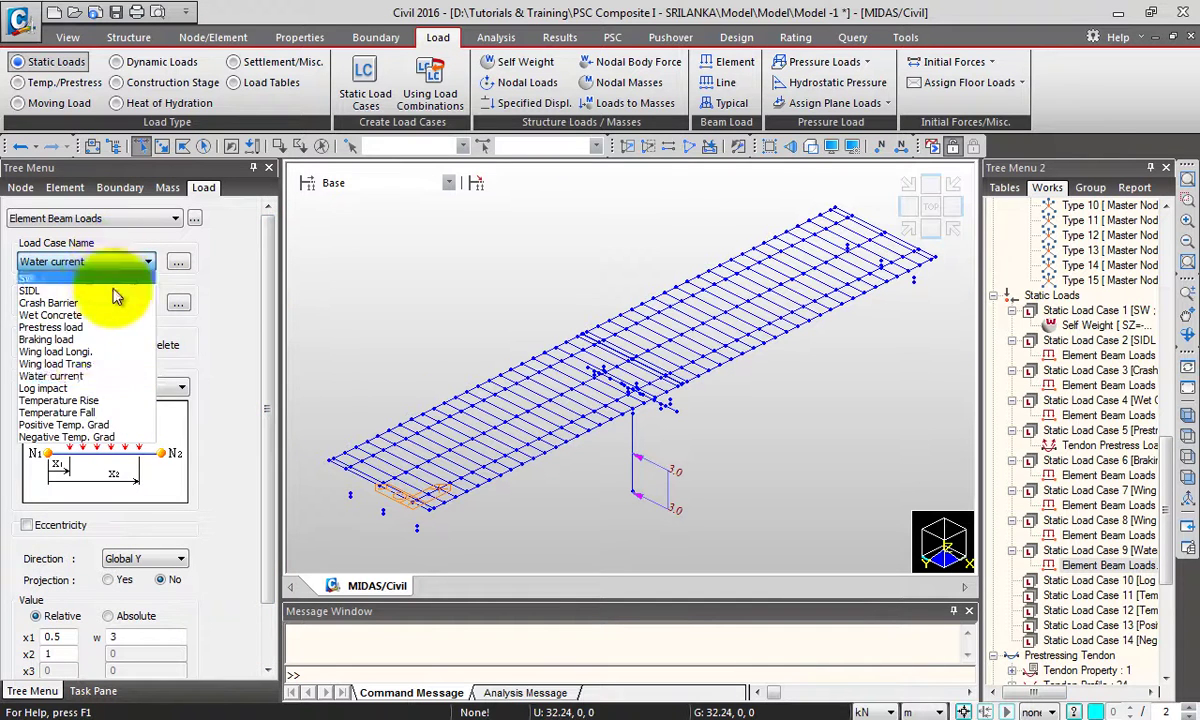
- Apply the 1.5 kN/m Log impact load to single pier element 47 and display it
left_click(88, 376)
scroll(270, 260, "down", 2)
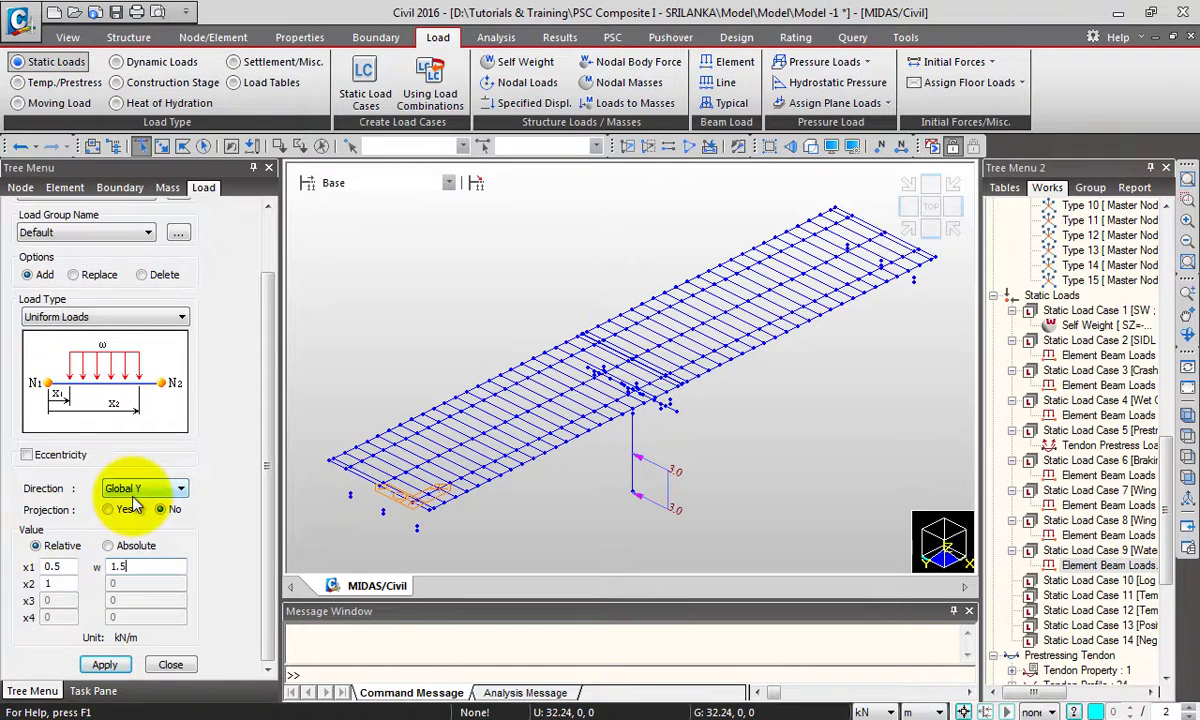
left_click(143, 148)
left_click(632, 470)
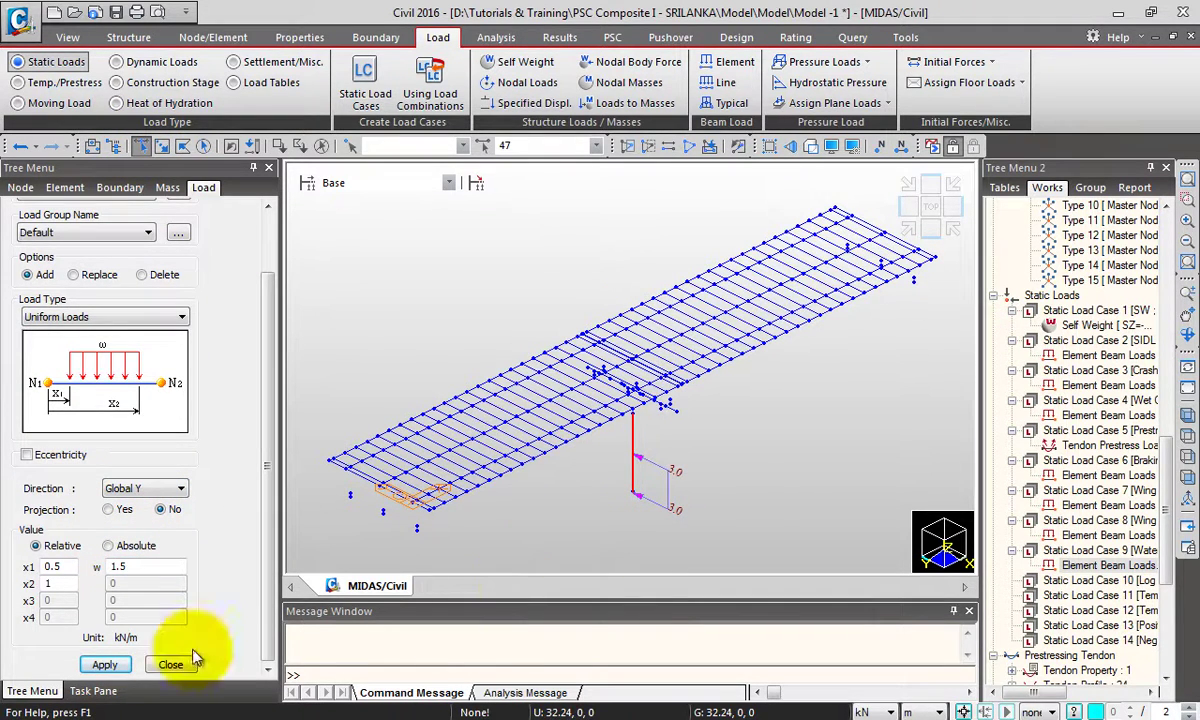
left_click(105, 665)
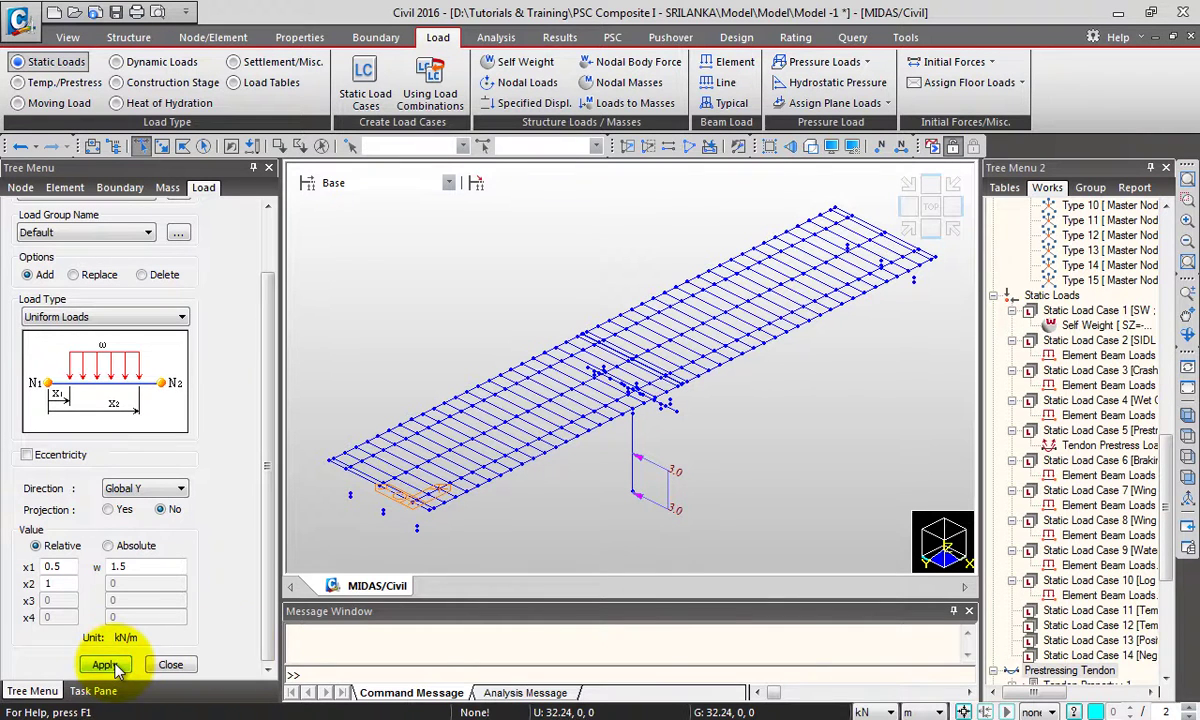
right_click(1105, 596)
left_click(1118, 637)
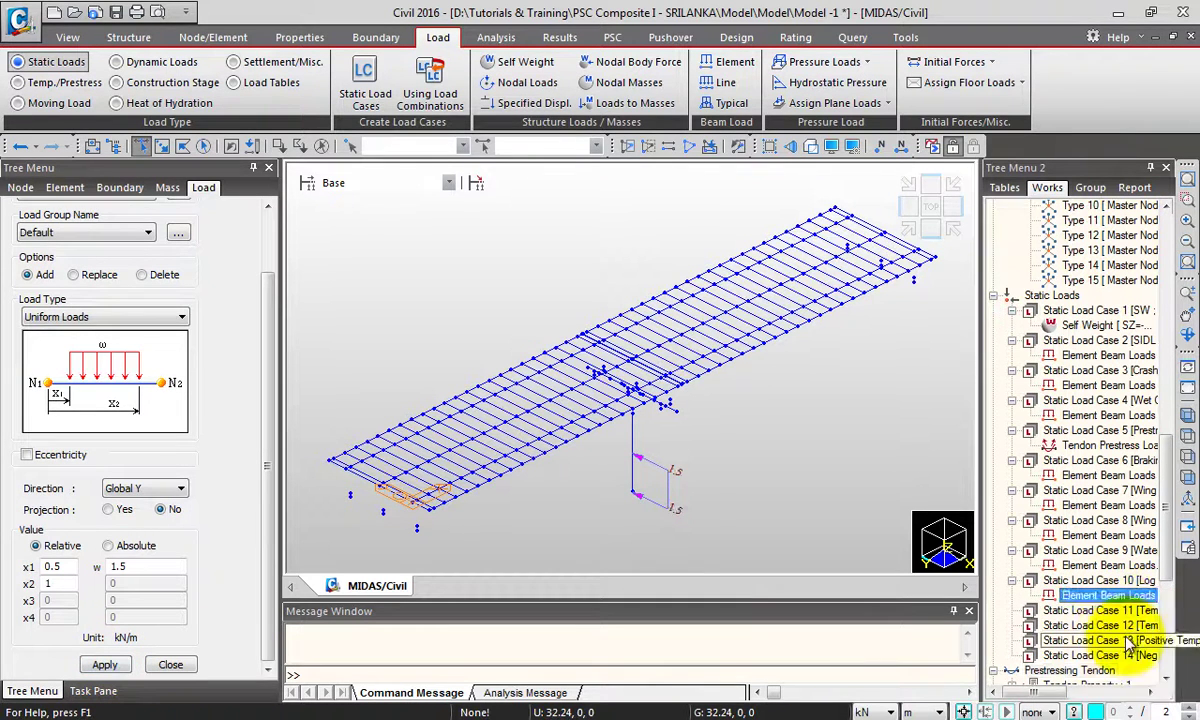